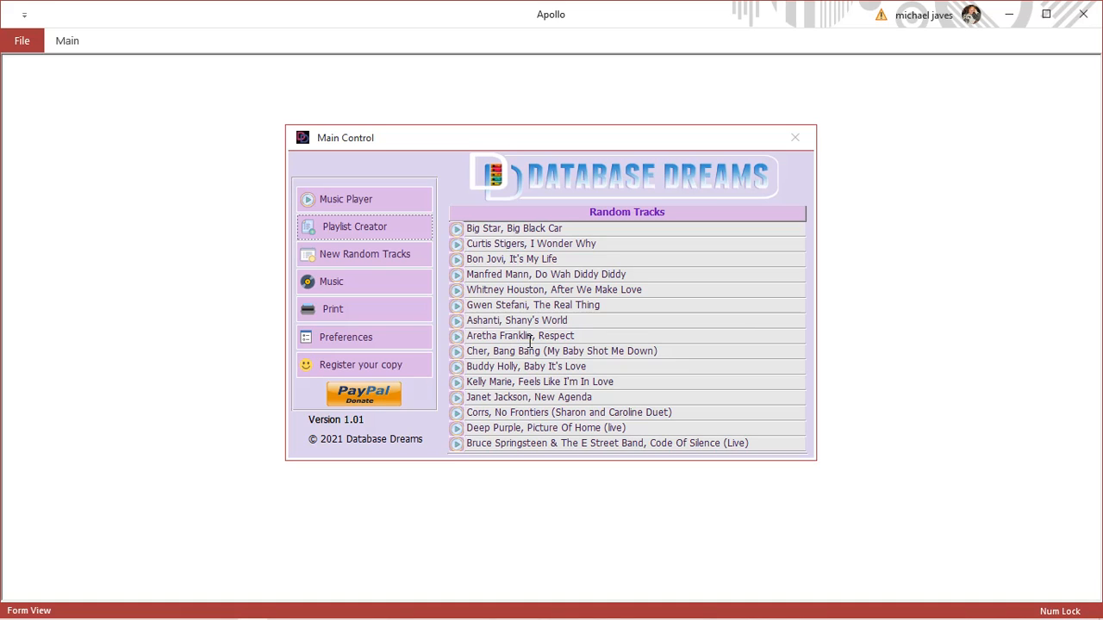
Open the music search and enter "Various Artists" as the artist to look for.
{"action": "left_click", "coordinate": [427, 288]}
{"action": "left_click", "coordinate": [521, 191]}
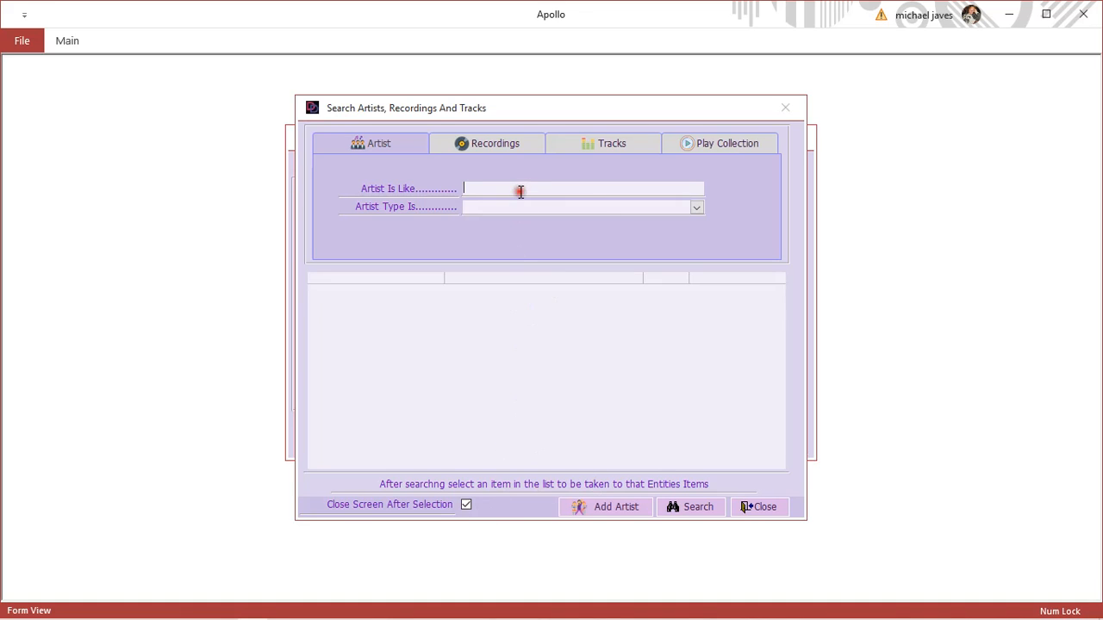
{"action": "key", "text": "Caps_Lock"}
{"action": "type", "text": "V"}
{"action": "key", "text": "Caps_Lock"}
{"action": "type", "text": "ar"}
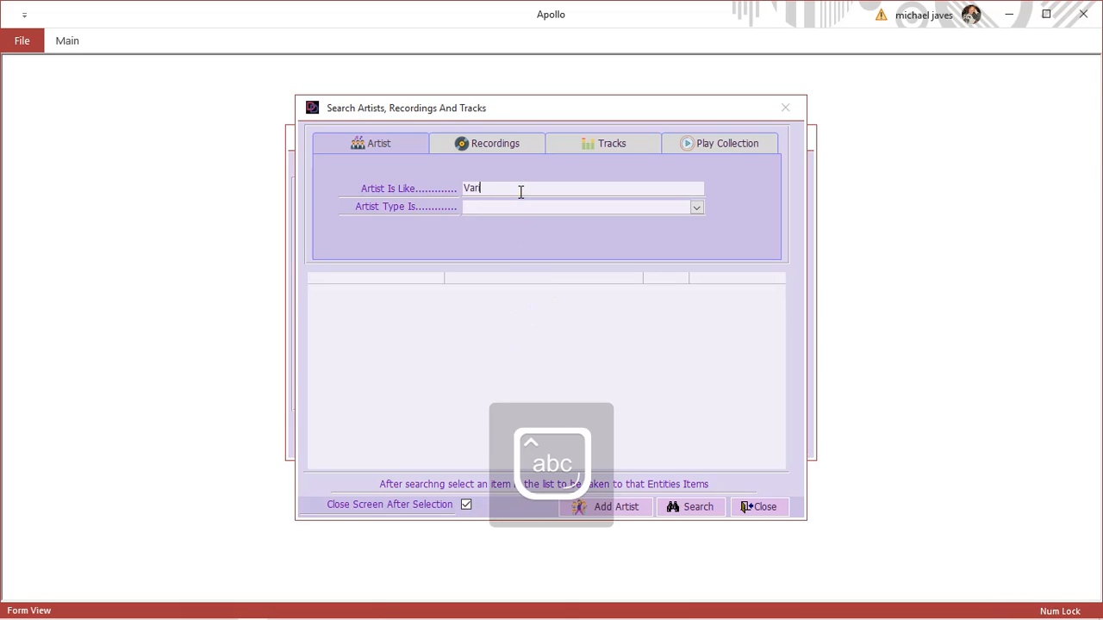
{"action": "key", "text": "BackSpace"}
{"action": "key", "text": "BackSpace"}
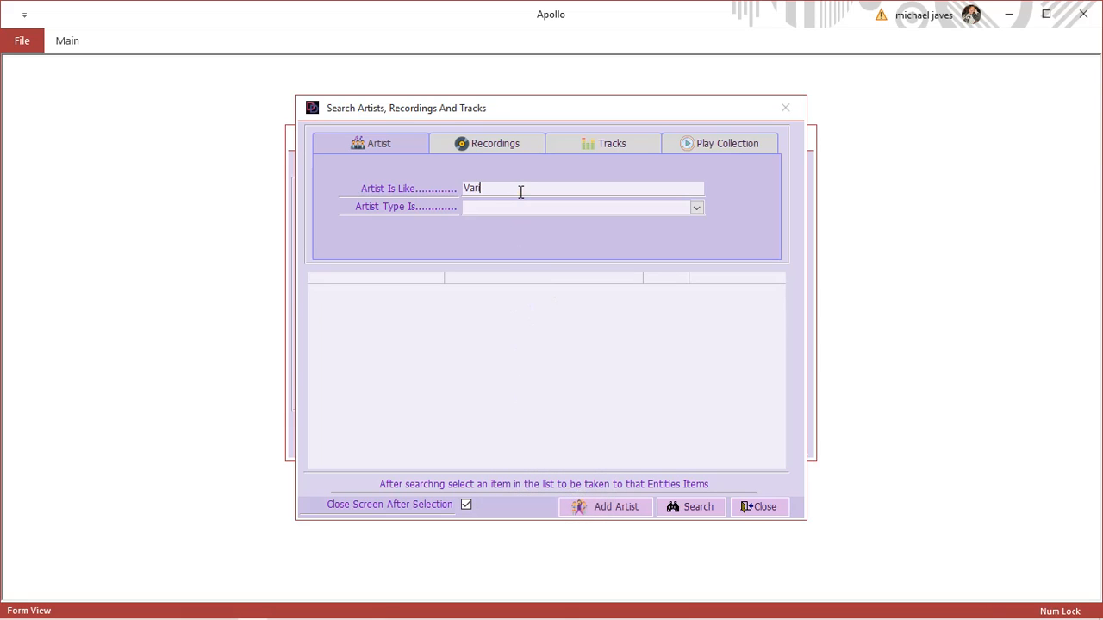
{"action": "type", "text": "ious"}
{"action": "key", "text": "Caps_Lock"}
{"action": "type", "text": "A"}
{"action": "key", "text": "Caps_Lock"}
{"action": "type", "text": "rtists"}
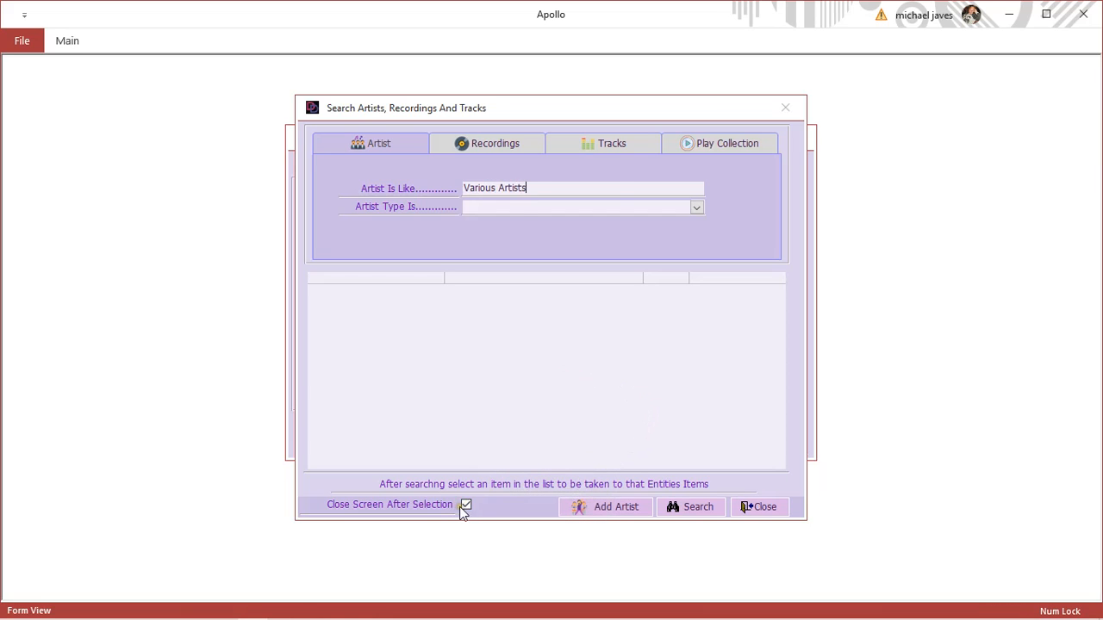
Run the artist search with Close Screen After Selection turned off and open the recordings of the Various Artists entry.
{"action": "left_click", "coordinate": [465, 505]}
{"action": "left_click", "coordinate": [685, 509]}
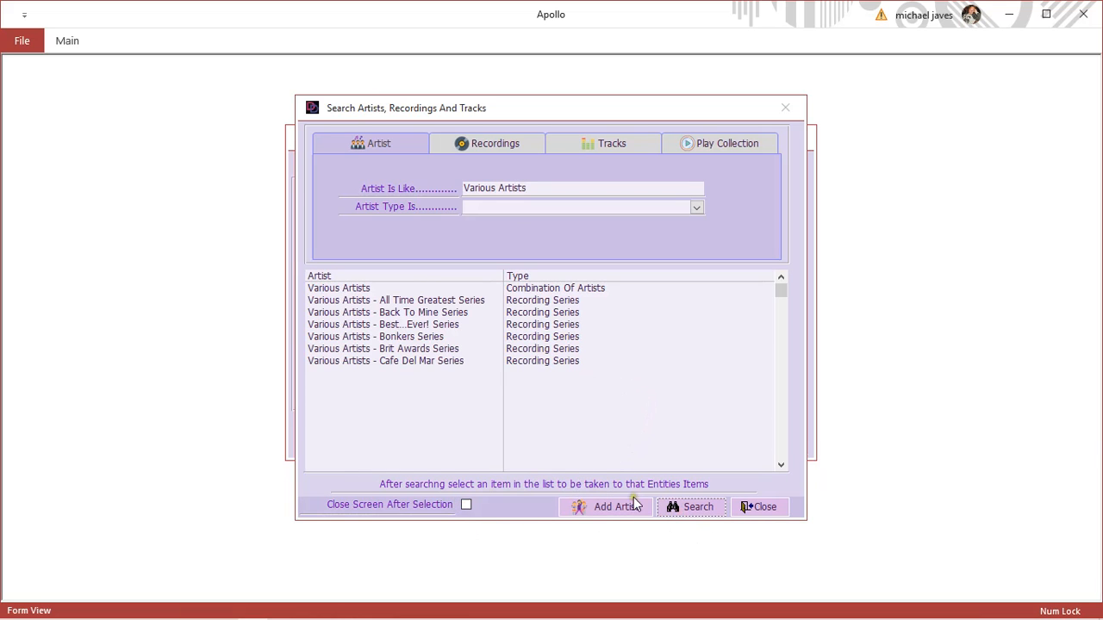
{"action": "left_click", "coordinate": [569, 290]}
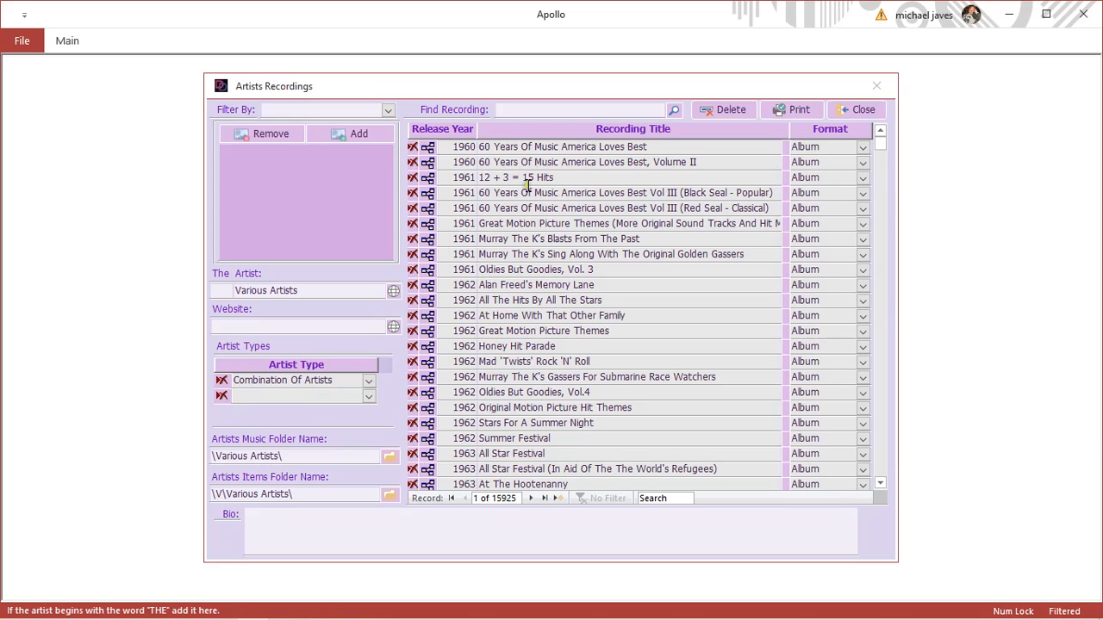
Find the Various Artists recordings whose title contains "The No 1 DJ".
{"action": "left_click", "coordinate": [523, 110]}
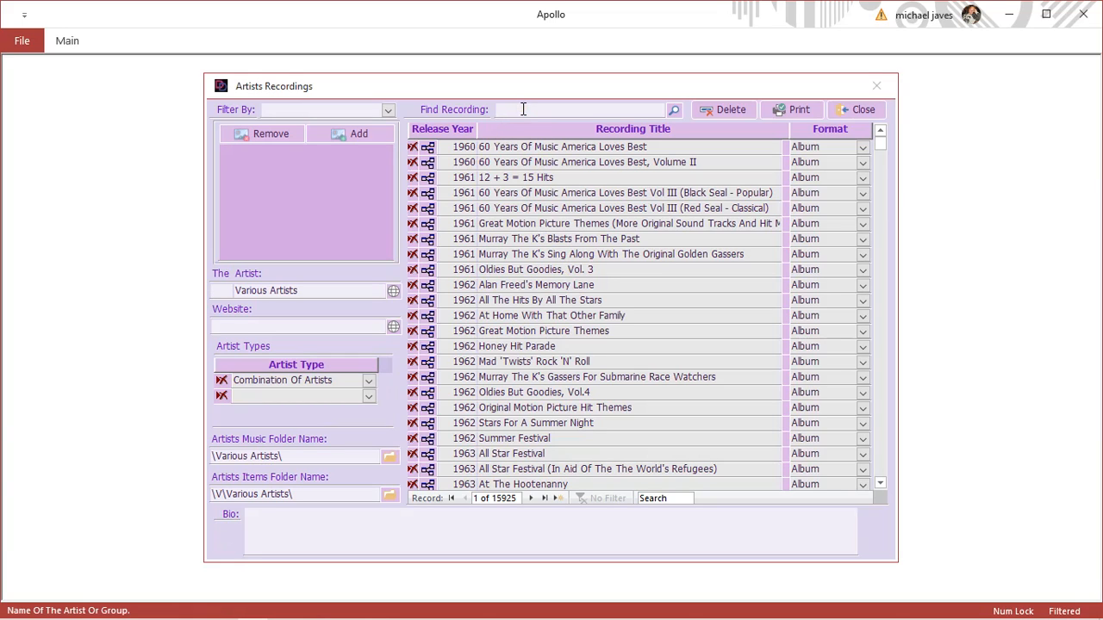
{"action": "key", "text": "Caps_Lock"}
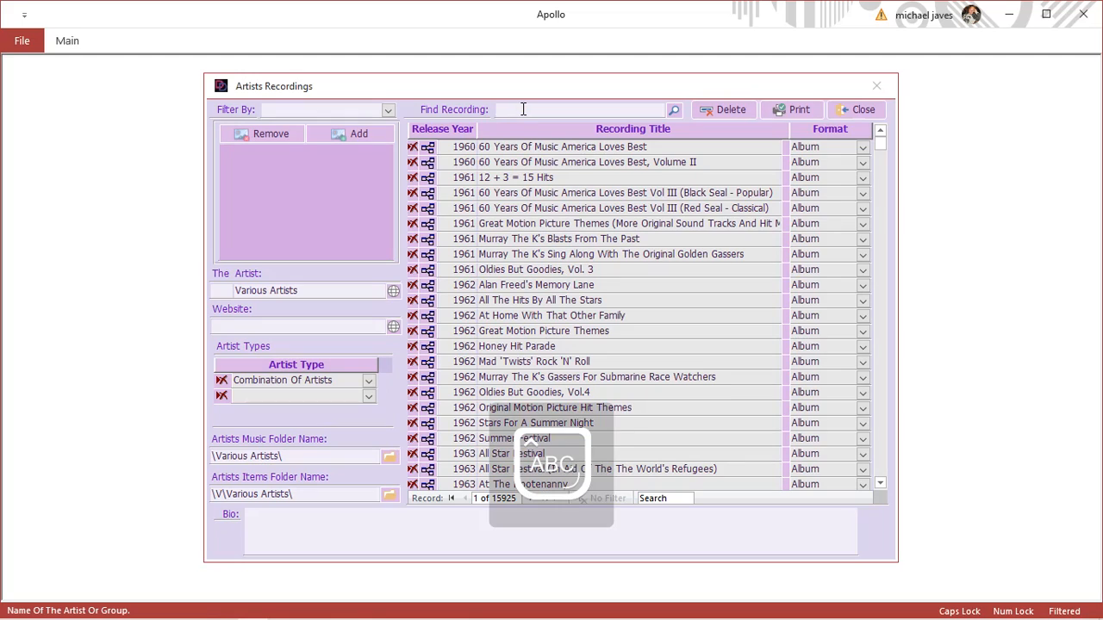
{"action": "type", "text": "T"}
{"action": "key", "text": "Caps_Lock"}
{"action": "type", "text": "he N"}
{"action": "key", "text": "Caps_Lock"}
{"action": "type", "text": "o 1"}
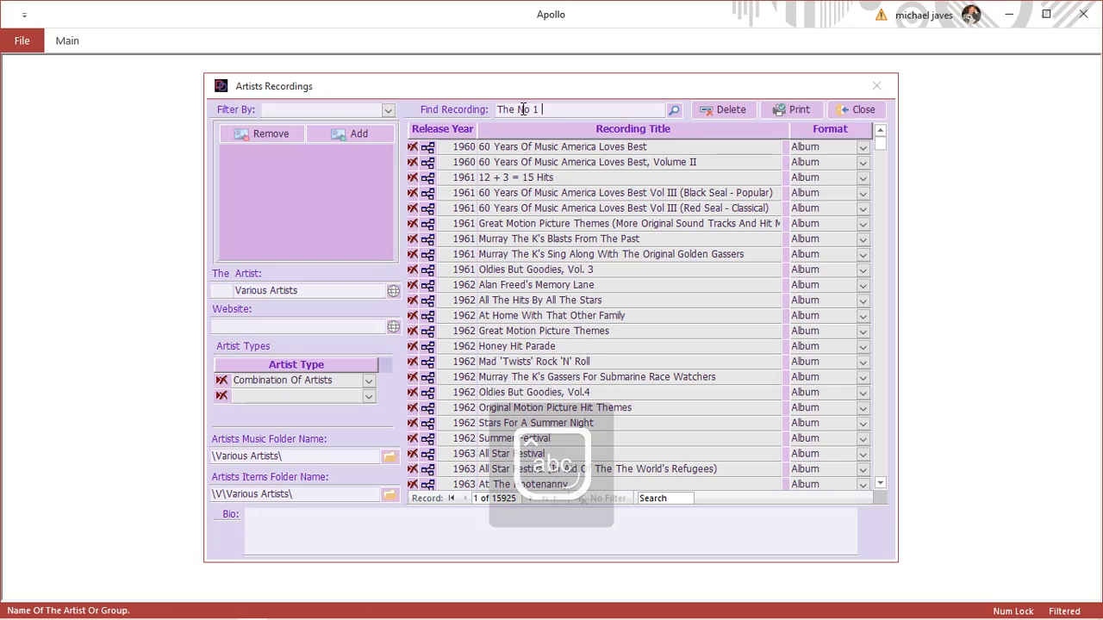
{"action": "key", "text": "Caps_Lock"}
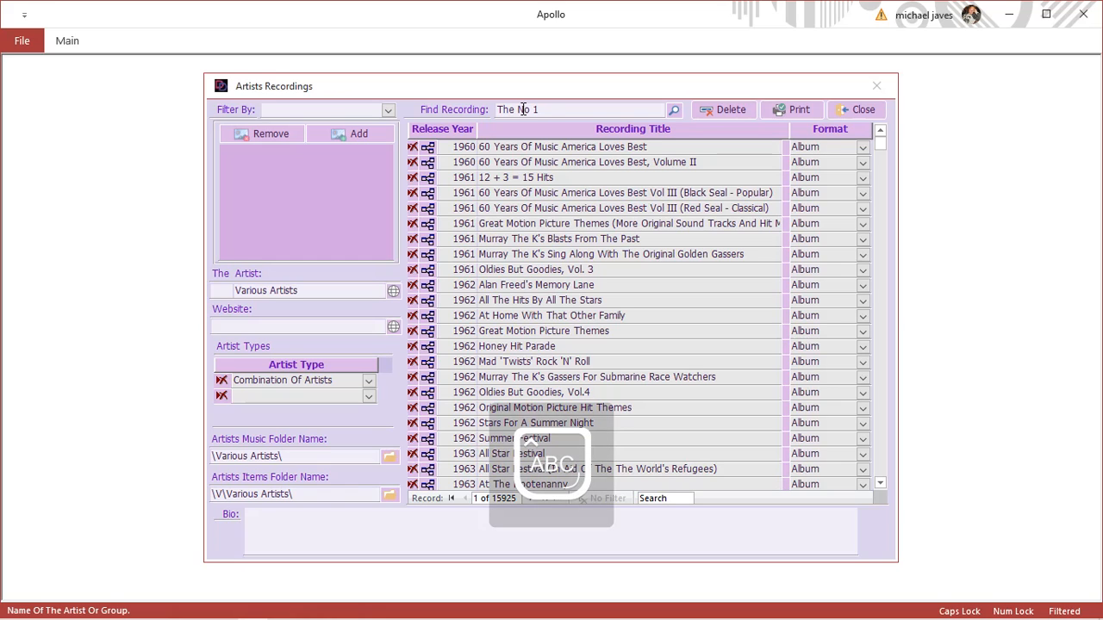
{"action": "left_click", "coordinate": [673, 111]}
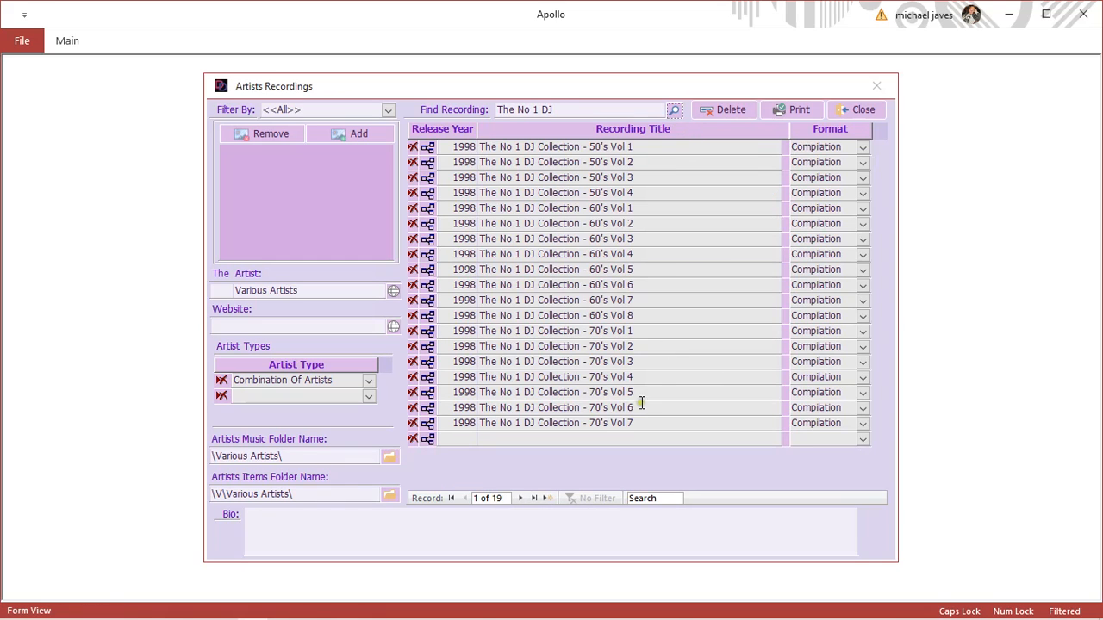
Add a 1998 Compilation recording titled "The No 1 DJ Collection - 70's Vol 8", reusing the previous entry's values.
{"action": "left_click", "coordinate": [456, 439]}
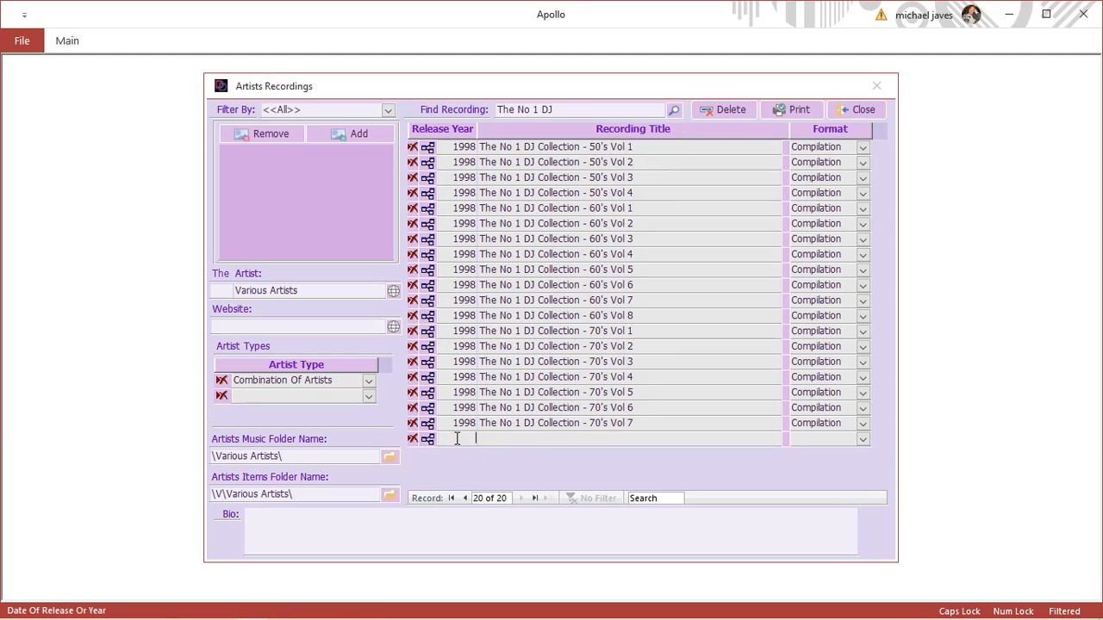
{"action": "key", "text": "ctrl+apostrophe"}
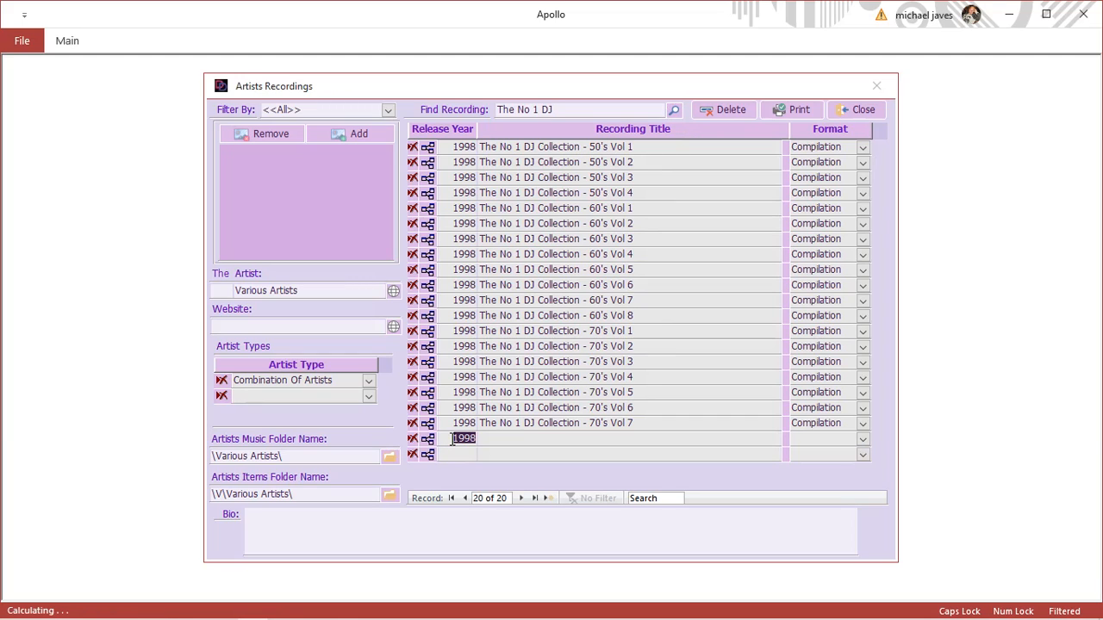
{"action": "key", "text": "Tab"}
{"action": "key", "text": "ctrl+apostrophe"}
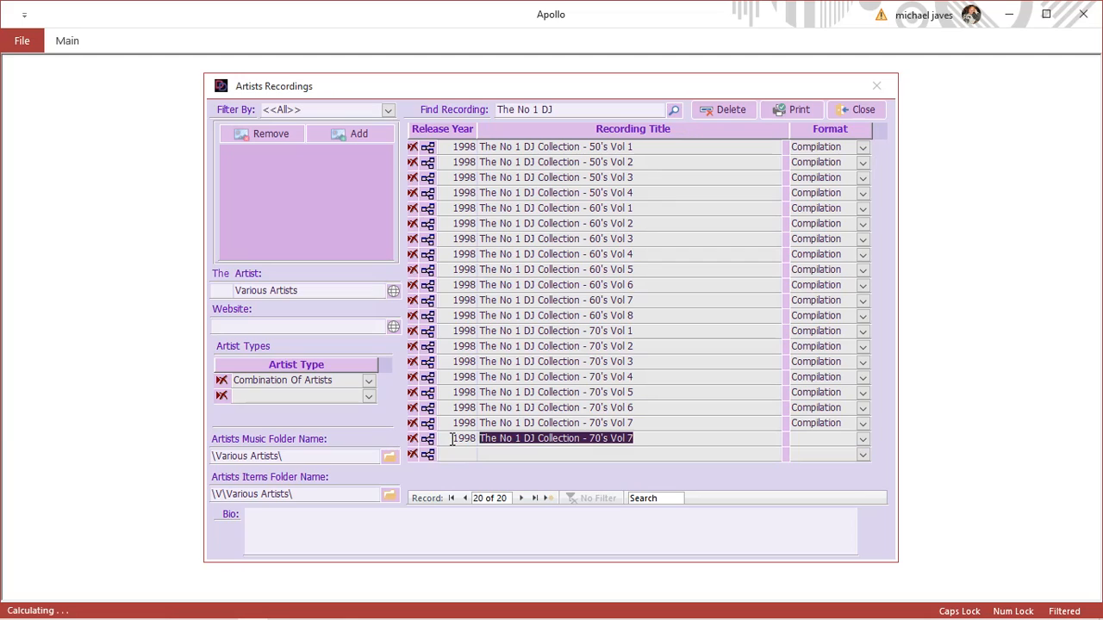
{"action": "key", "text": "Tab"}
{"action": "key", "text": "ctrl+apostrophe"}
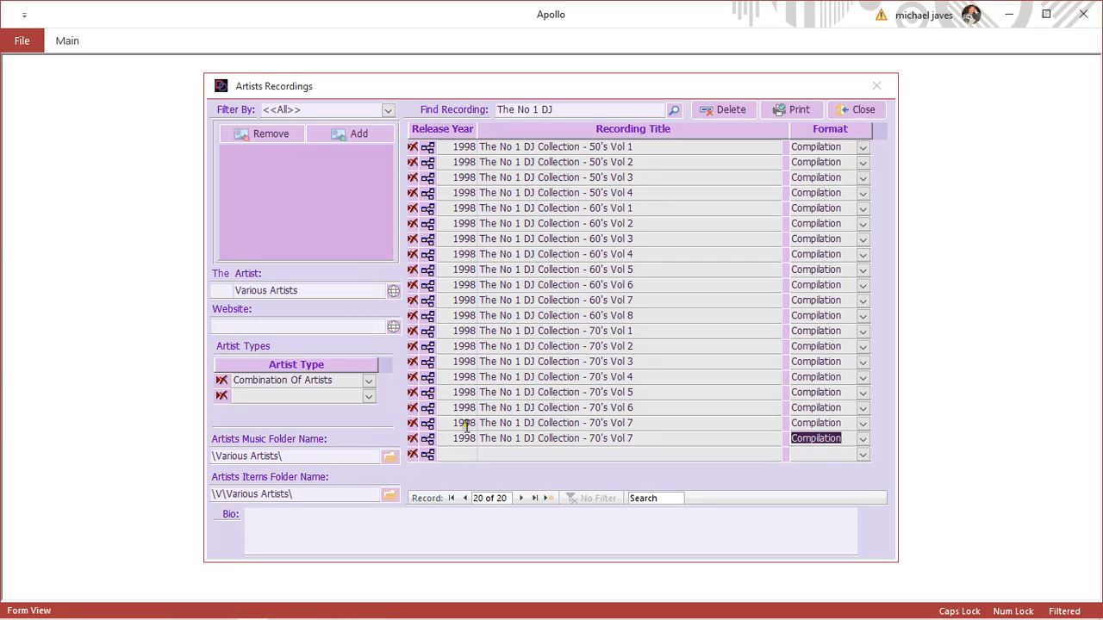
{"action": "left_click_drag", "start_coordinate": [628, 440], "coordinate": [634, 440]}
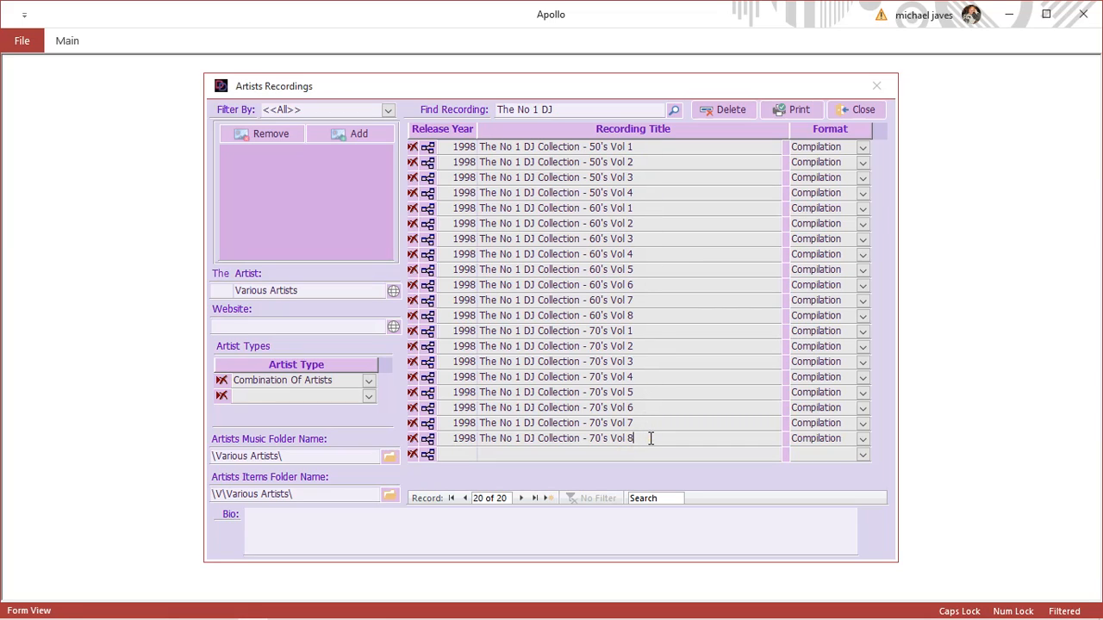
Copy the cross-referenced artist name "Various Artists" of the 70's Vol 8 recording into the search for adding another artist.
{"action": "left_click", "coordinate": [428, 439]}
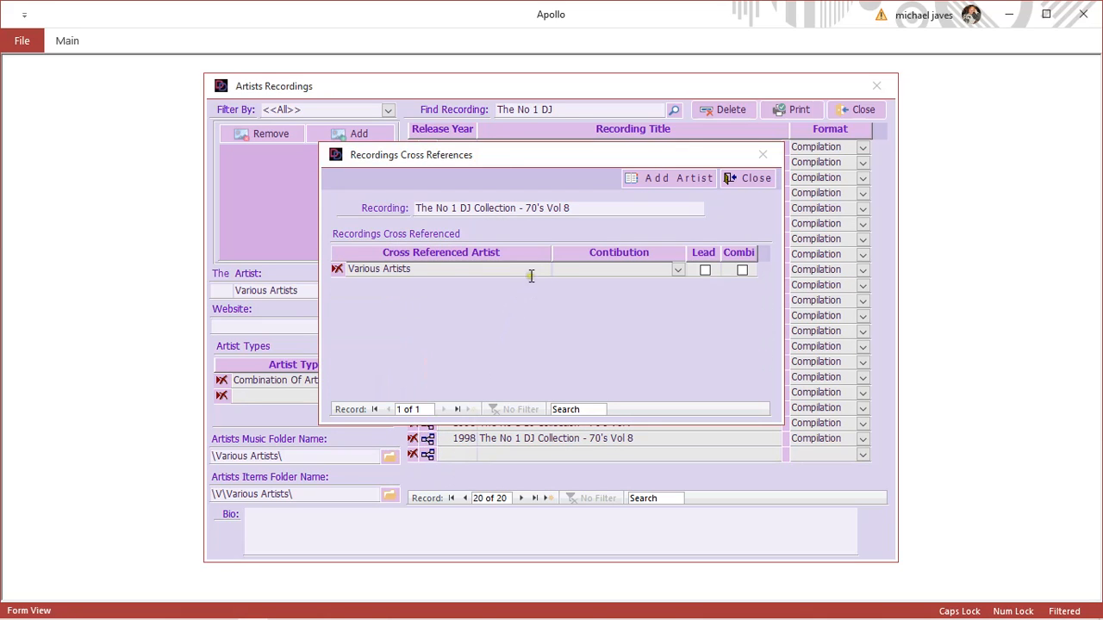
{"action": "left_click_drag", "start_coordinate": [448, 273], "coordinate": [330, 265]}
{"action": "right_click", "coordinate": [363, 271]}
{"action": "left_click", "coordinate": [379, 327]}
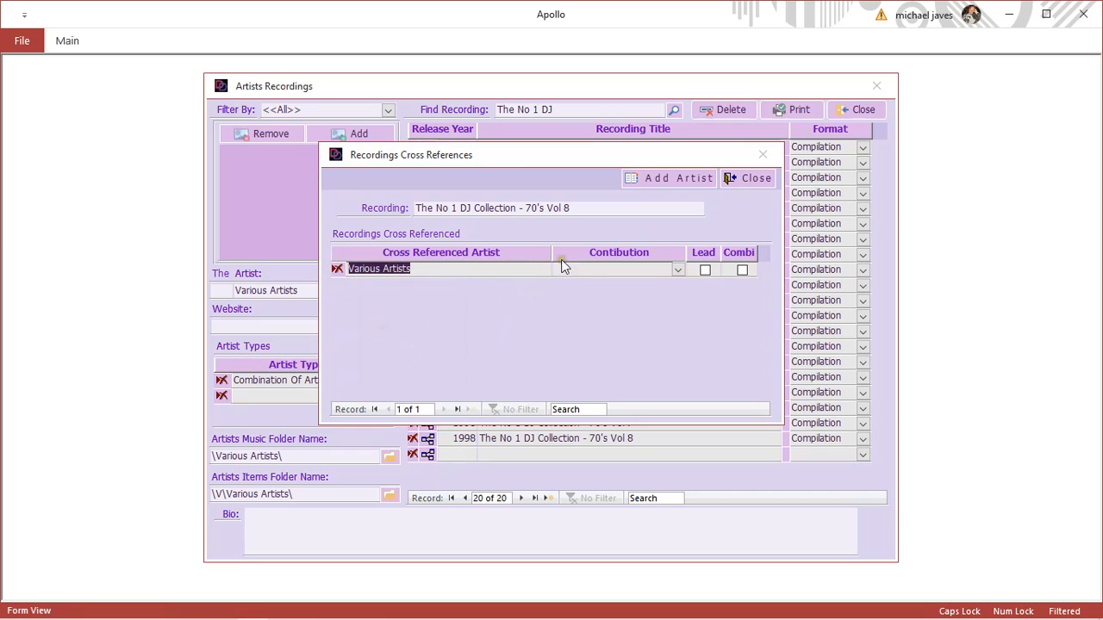
{"action": "left_click", "coordinate": [666, 176]}
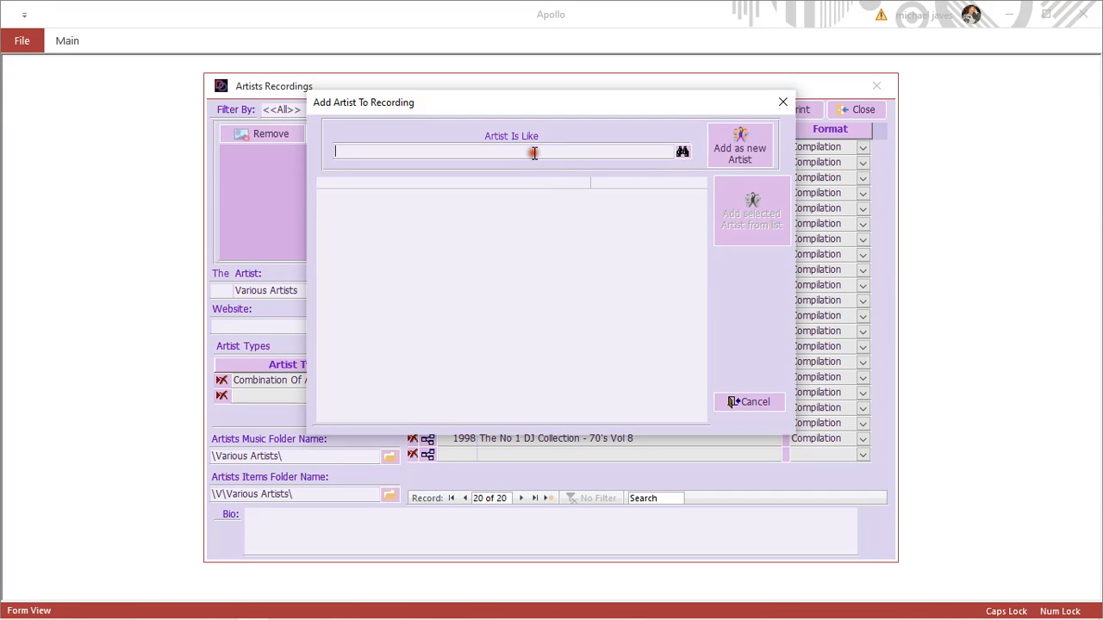
{"action": "right_click", "coordinate": [533, 154]}
{"action": "left_click", "coordinate": [552, 220]}
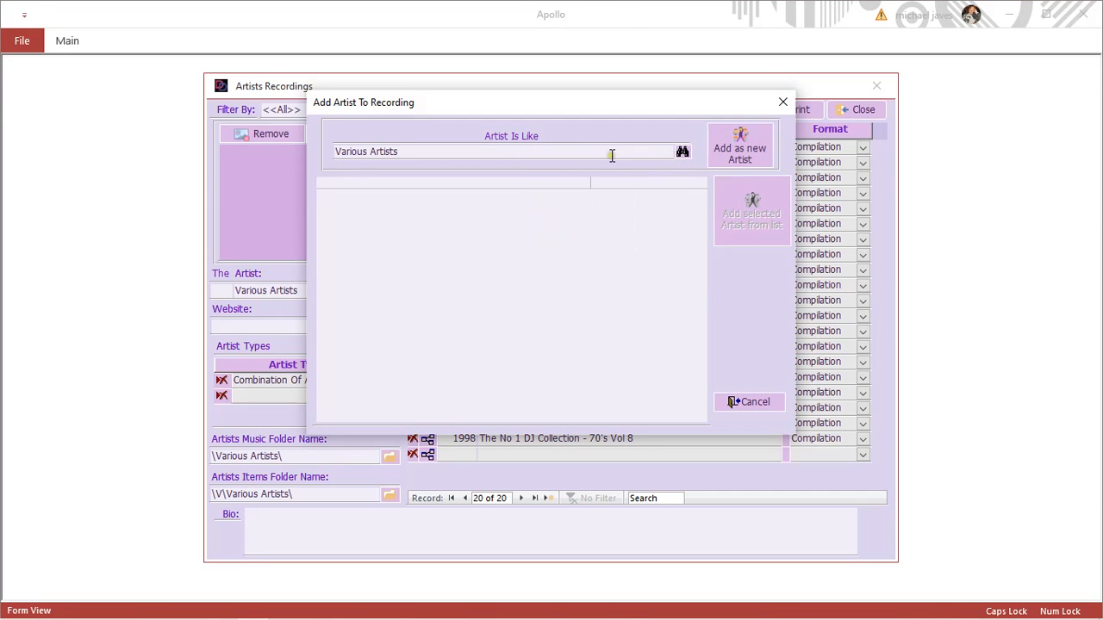
Search for "Various Artists - The" and add Various Artists - The No 1 DJ Collection to the recording.
{"action": "type", "text": "-"}
{"action": "key", "text": "Caps_Lock"}
{"action": "type", "text": "t"}
{"action": "key", "text": "Caps_Lock"}
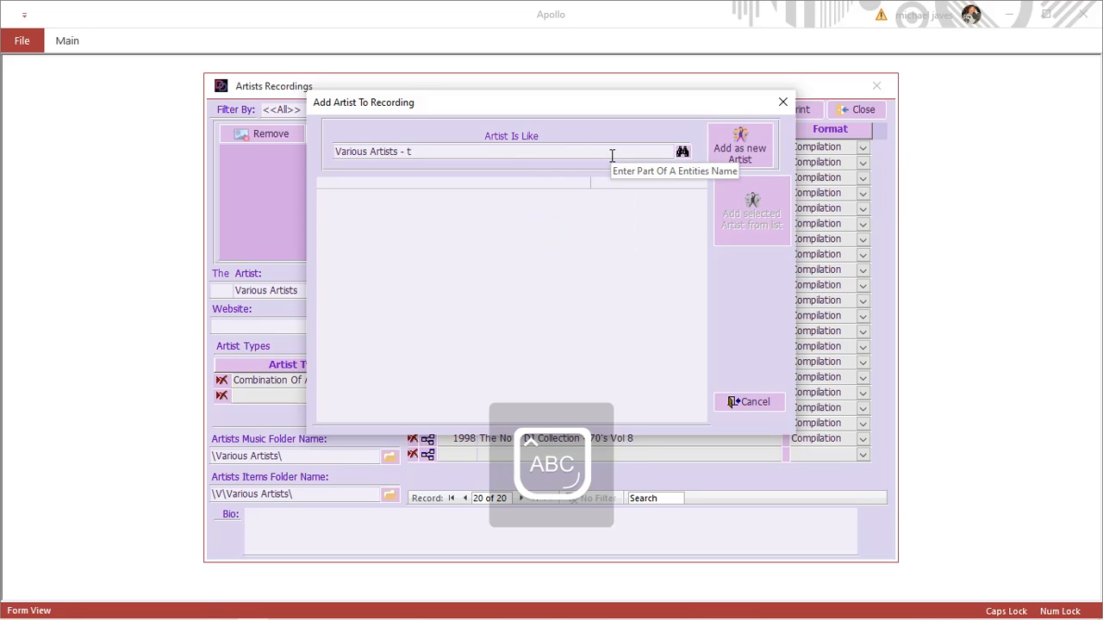
{"action": "type", "text": "HE"}
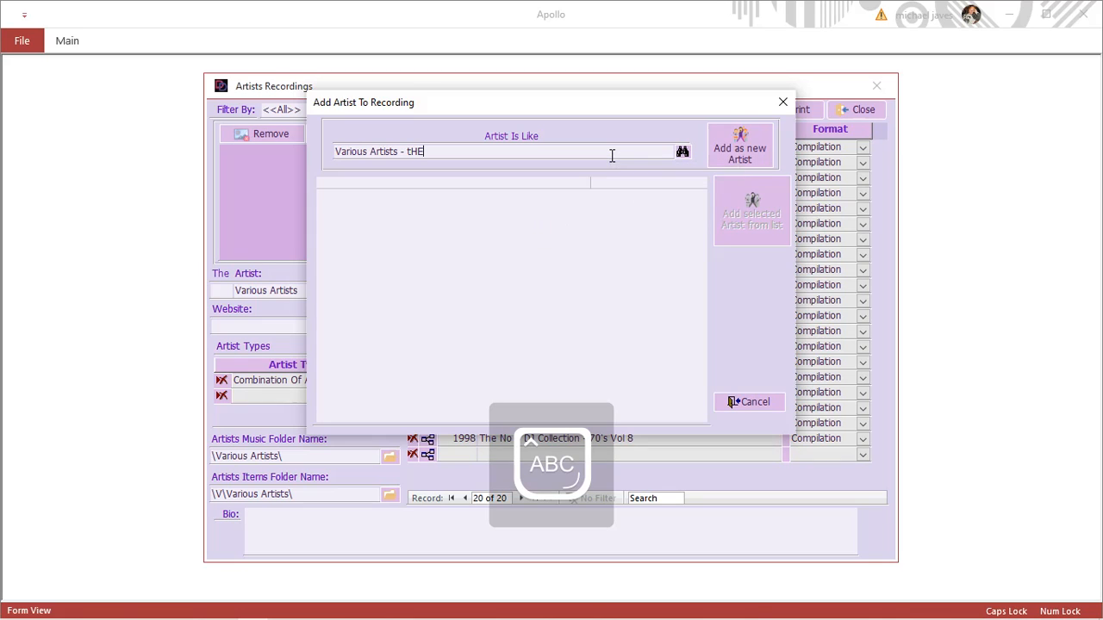
{"action": "key", "text": "Caps_Lock"}
{"action": "key", "text": "BackSpace"}
{"action": "key", "text": "BackSpace"}
{"action": "key", "text": "BackSpace"}
{"action": "type", "text": "The"}
{"action": "left_click", "coordinate": [682, 153]}
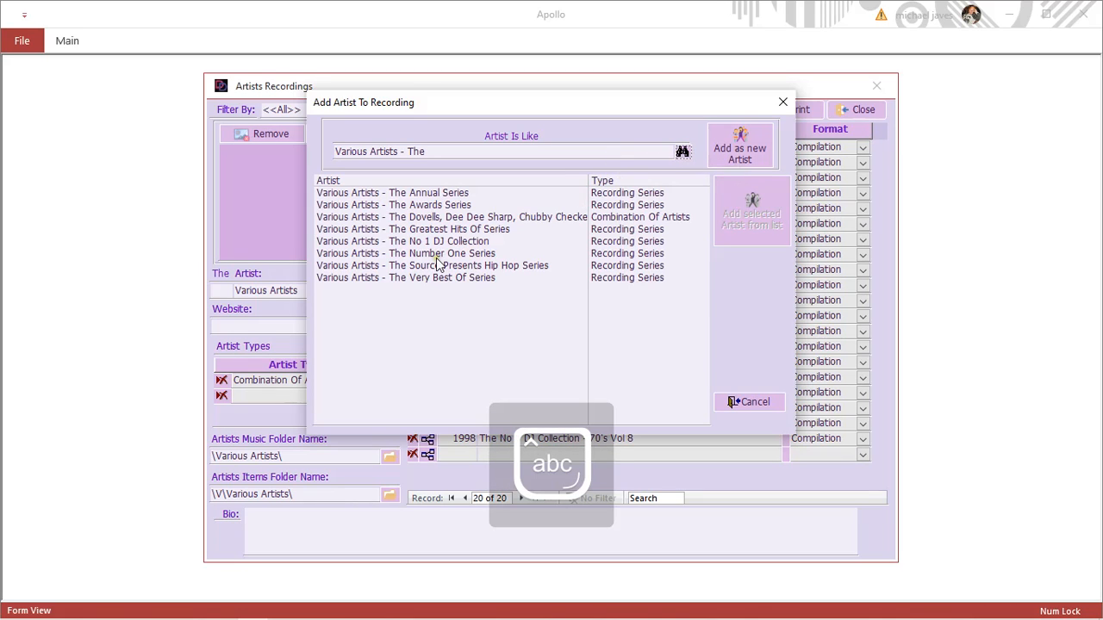
{"action": "left_click", "coordinate": [469, 245]}
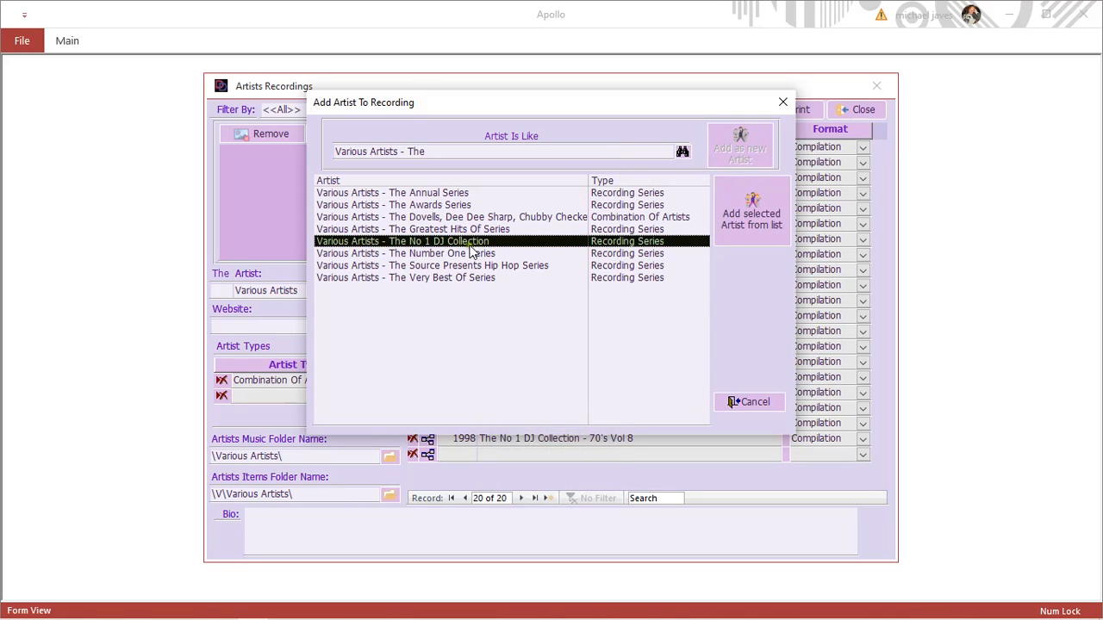
{"action": "left_click", "coordinate": [732, 231]}
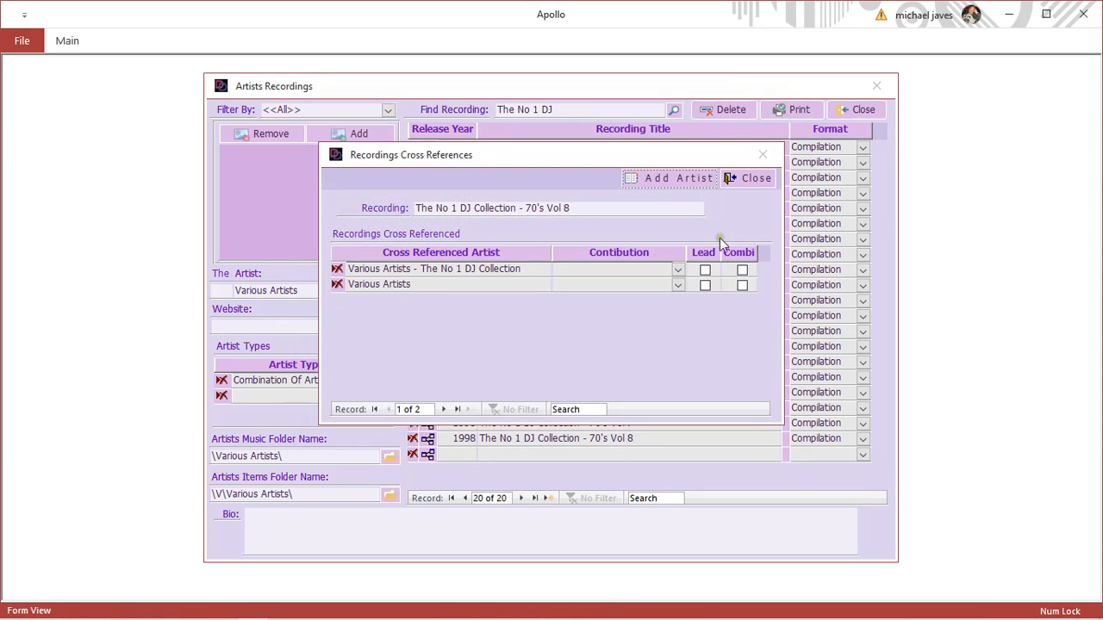
Mark The No 1 DJ Collection as Combi with contribution Series and Various Artists as Lead, then close the cross references.
{"action": "left_click", "coordinate": [742, 270]}
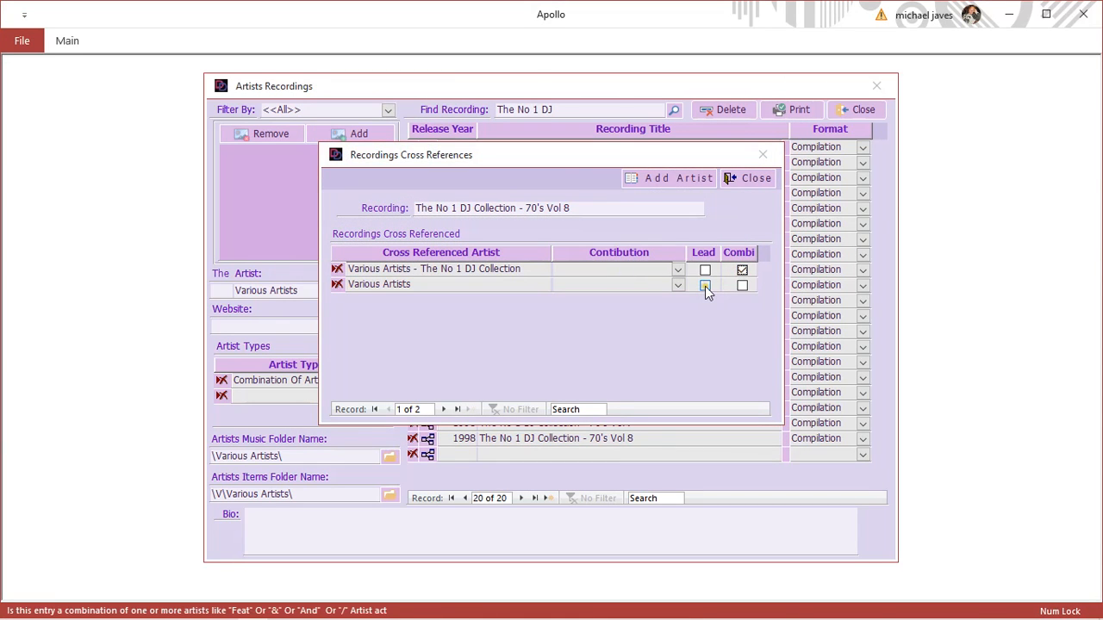
{"action": "left_click", "coordinate": [705, 287]}
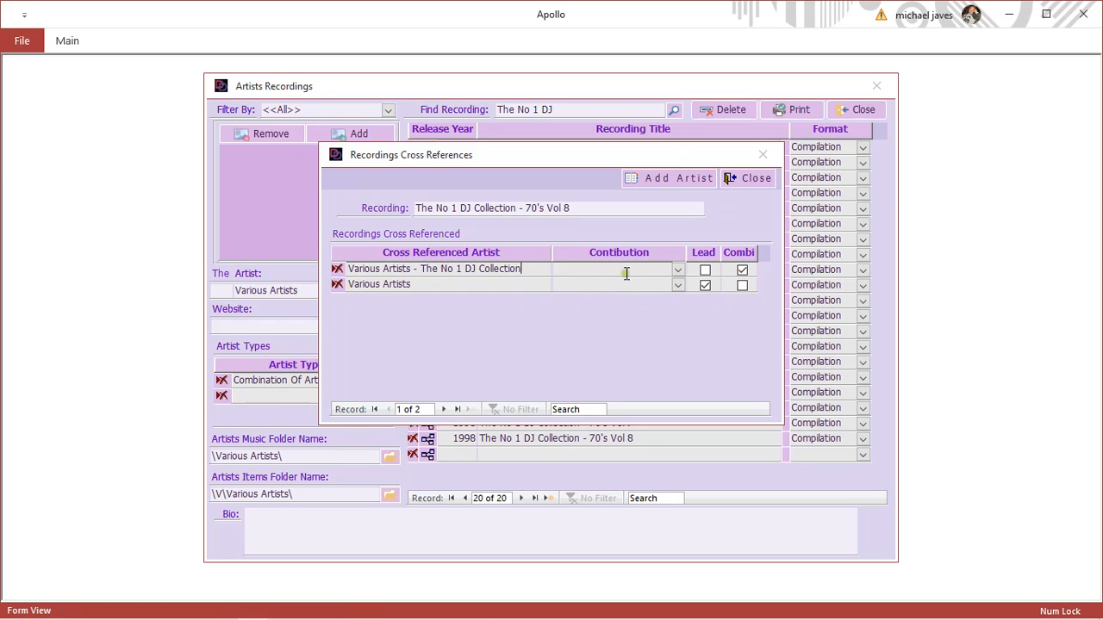
{"action": "left_click", "coordinate": [679, 269]}
{"action": "left_click", "coordinate": [664, 278]}
{"action": "left_click", "coordinate": [741, 181]}
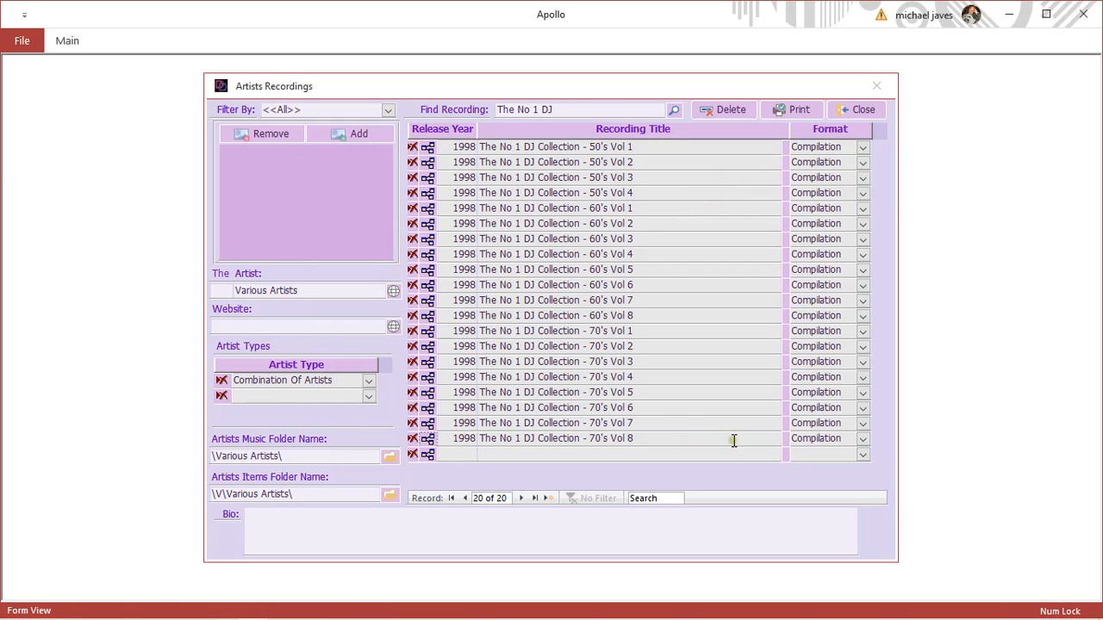
Open the full details of the 70's Vol 8 recording and check the second record artist's name.
{"action": "double_click", "coordinate": [786, 439]}
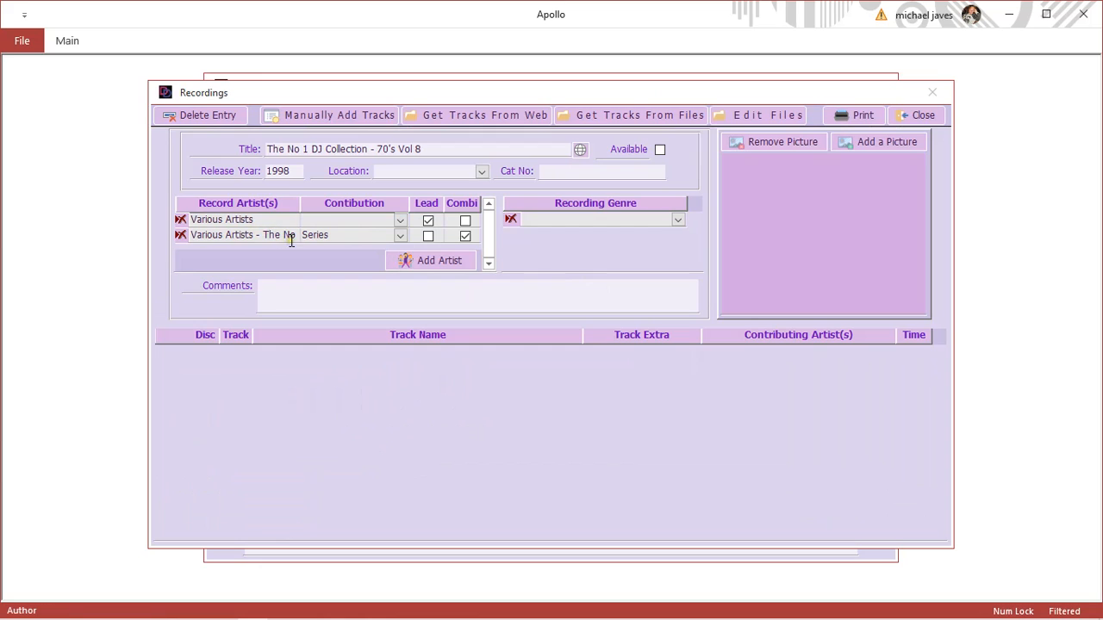
{"action": "mouse_move", "coordinate": [276, 237]}
{"action": "left_mouse_down"}
{"action": "mouse_move", "coordinate": [315, 249]}
{"action": "mouse_move", "coordinate": [280, 239]}
{"action": "left_mouse_up"}
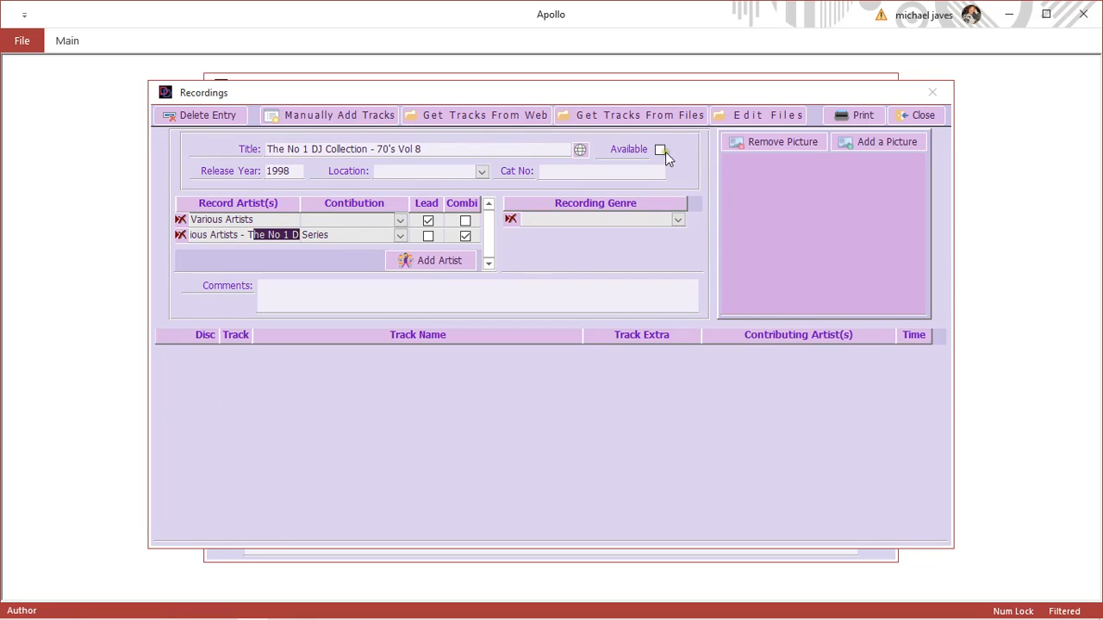
Switch to File Explorer, copy the image file named after The No 1 DJ Collection in the 70's Vol 8 folder, and return to Apollo.
{"action": "mouse_move", "coordinate": [287, 610]}
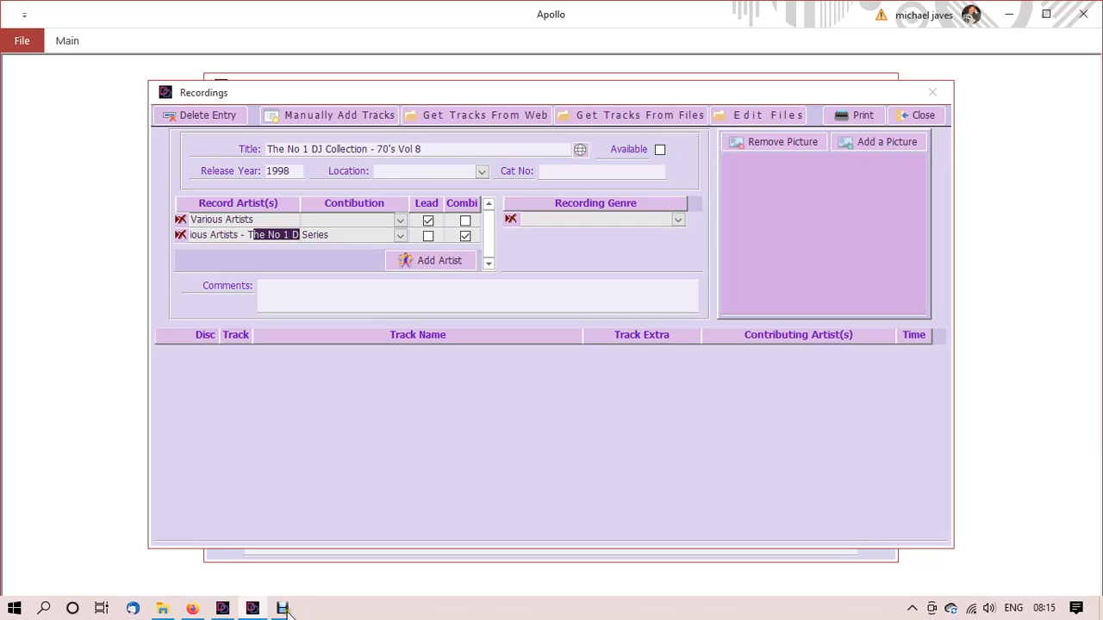
{"action": "left_click", "coordinate": [162, 609]}
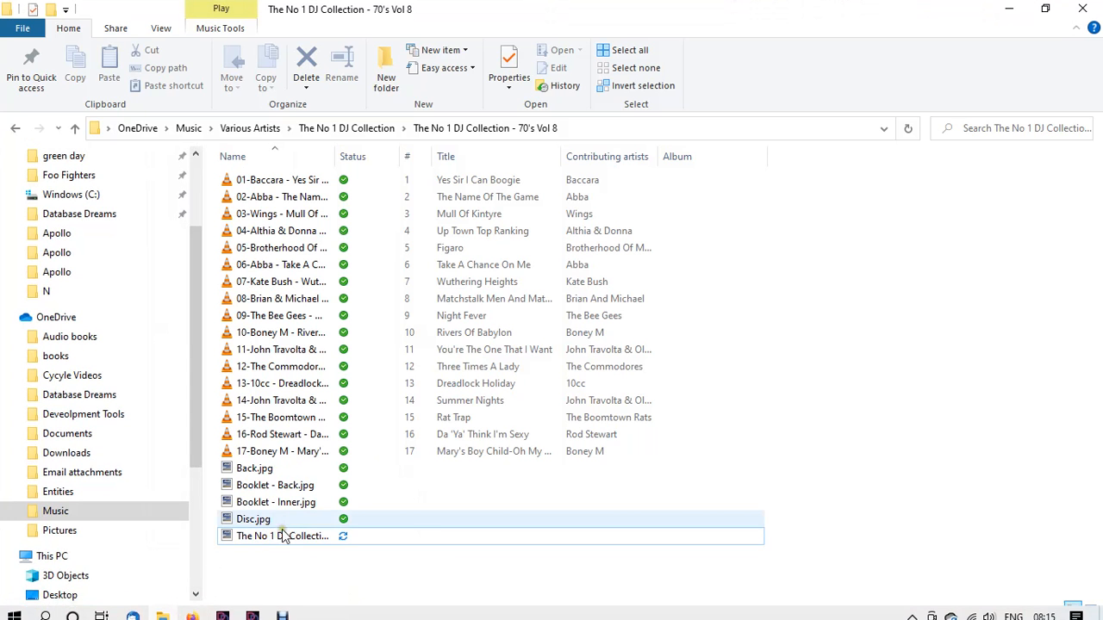
{"action": "left_click", "coordinate": [283, 536]}
{"action": "right_click", "coordinate": [283, 545]}
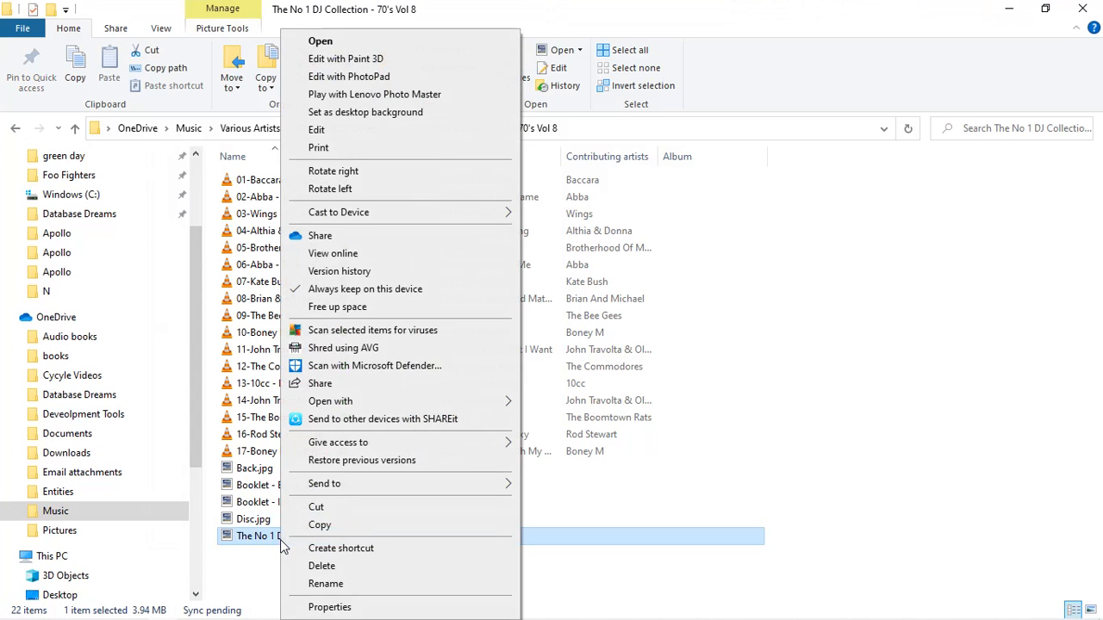
{"action": "left_click", "coordinate": [312, 520]}
{"action": "mouse_move", "coordinate": [268, 603]}
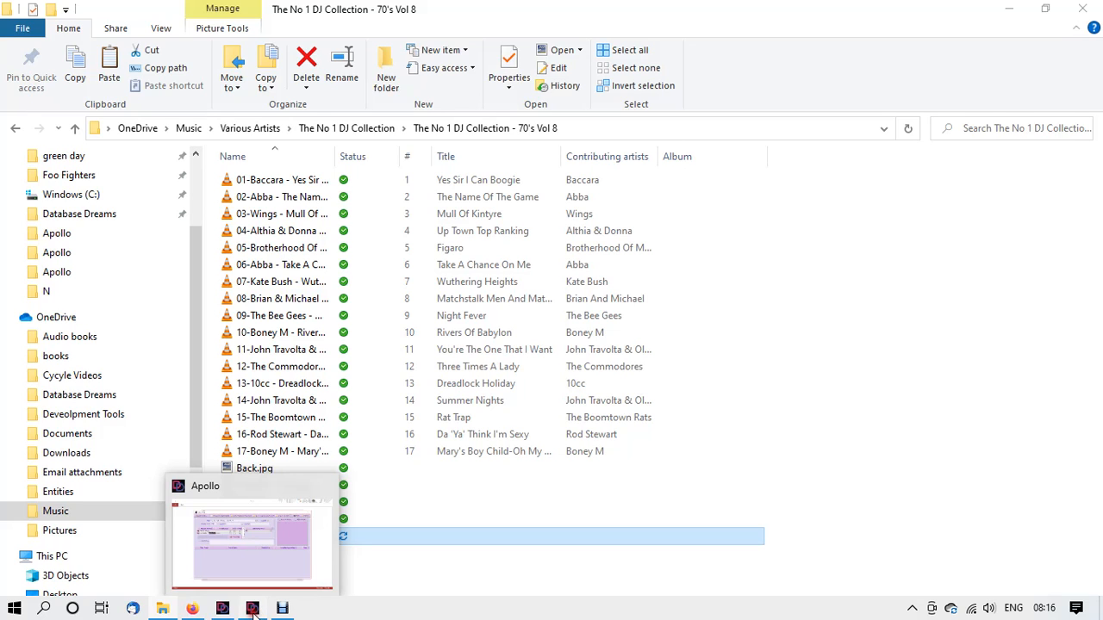
{"action": "left_click", "coordinate": [252, 609]}
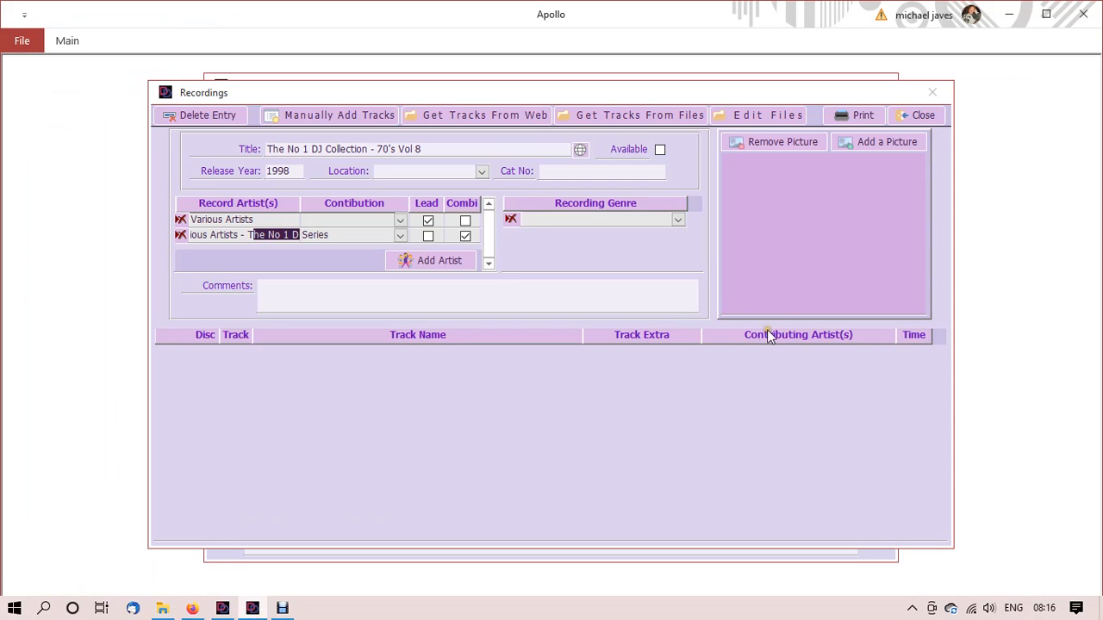
Paste the copied cover image into the Various Artists N folder and add it as the recording's picture.
{"action": "left_click", "coordinate": [874, 144]}
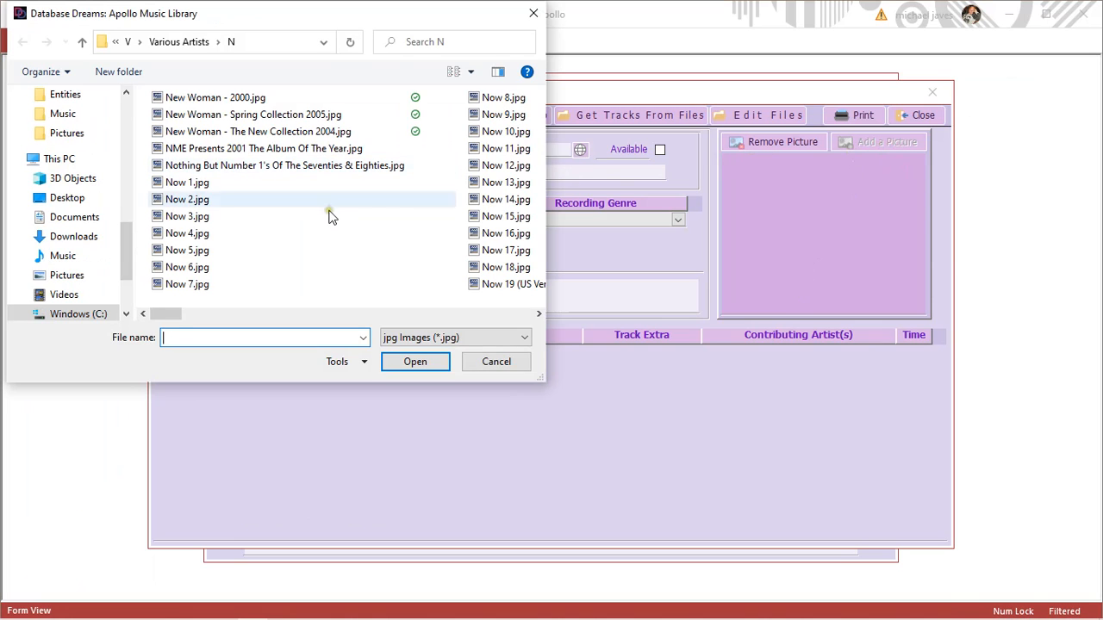
{"action": "right_click", "coordinate": [331, 216]}
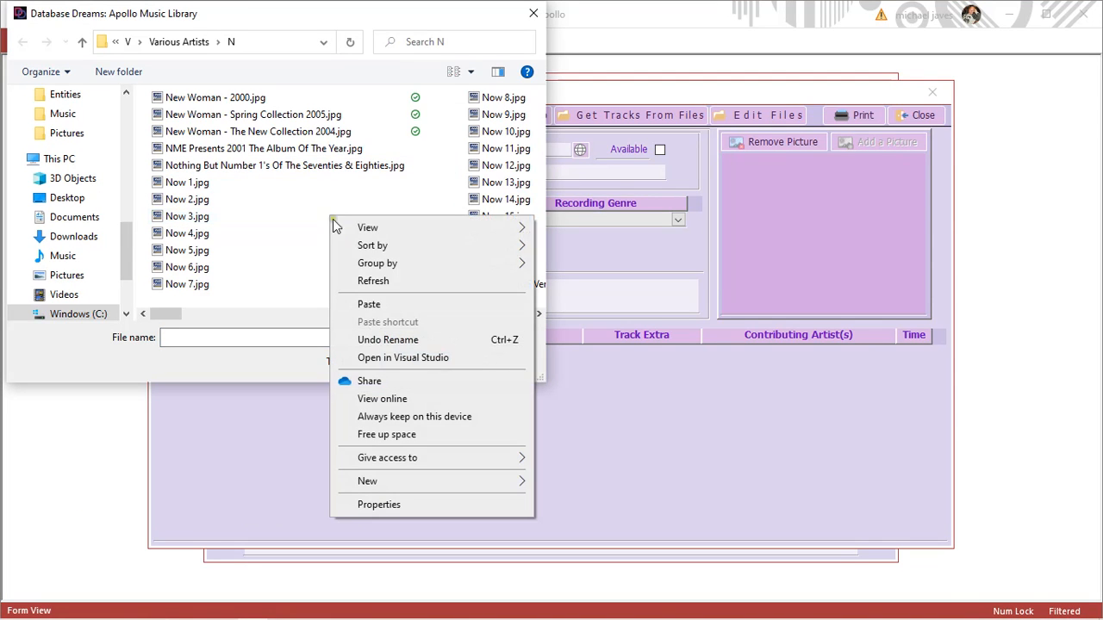
{"action": "left_click", "coordinate": [382, 306]}
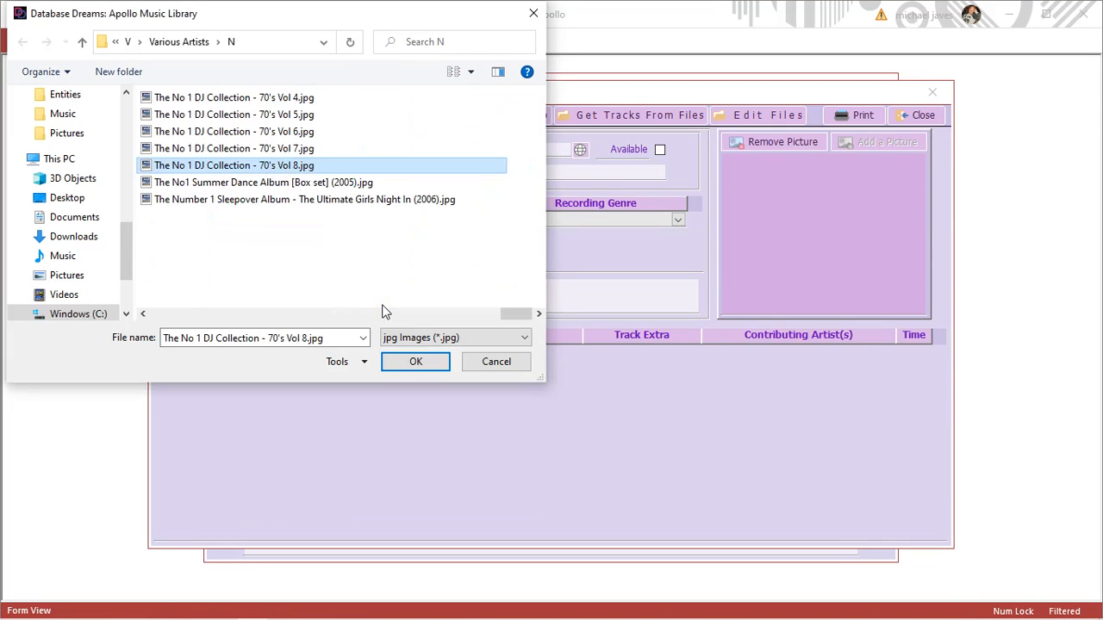
{"action": "double_click", "coordinate": [284, 165]}
Mark the recording as Available, and switch to Firefox to copy the catalogue number CD138 from the Discogs release page.
{"action": "left_click", "coordinate": [660, 149]}
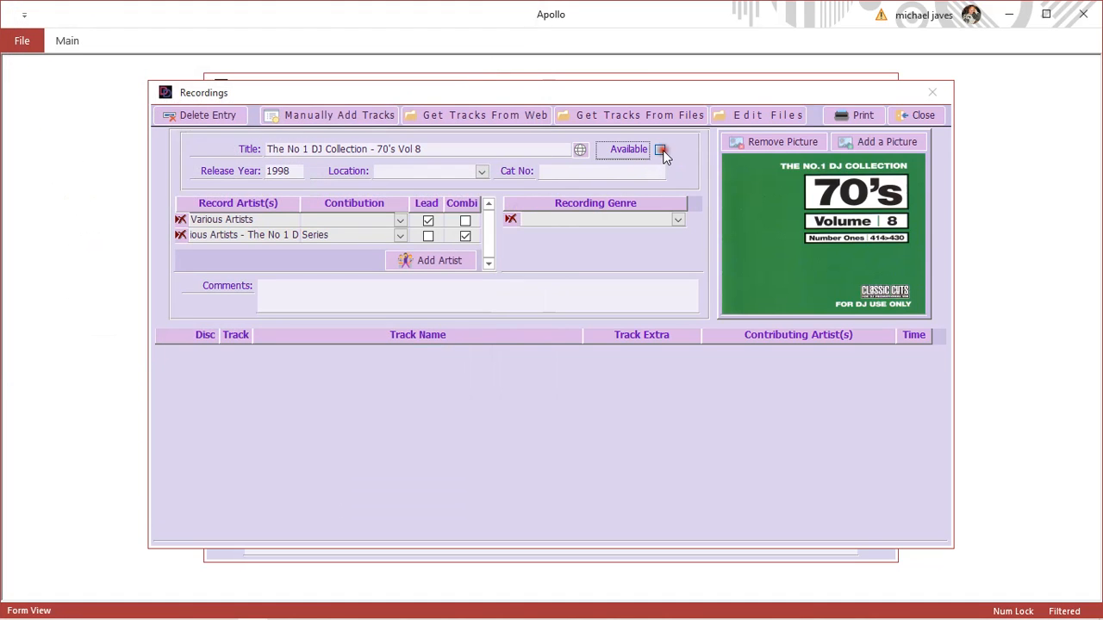
{"action": "left_click", "coordinate": [648, 171]}
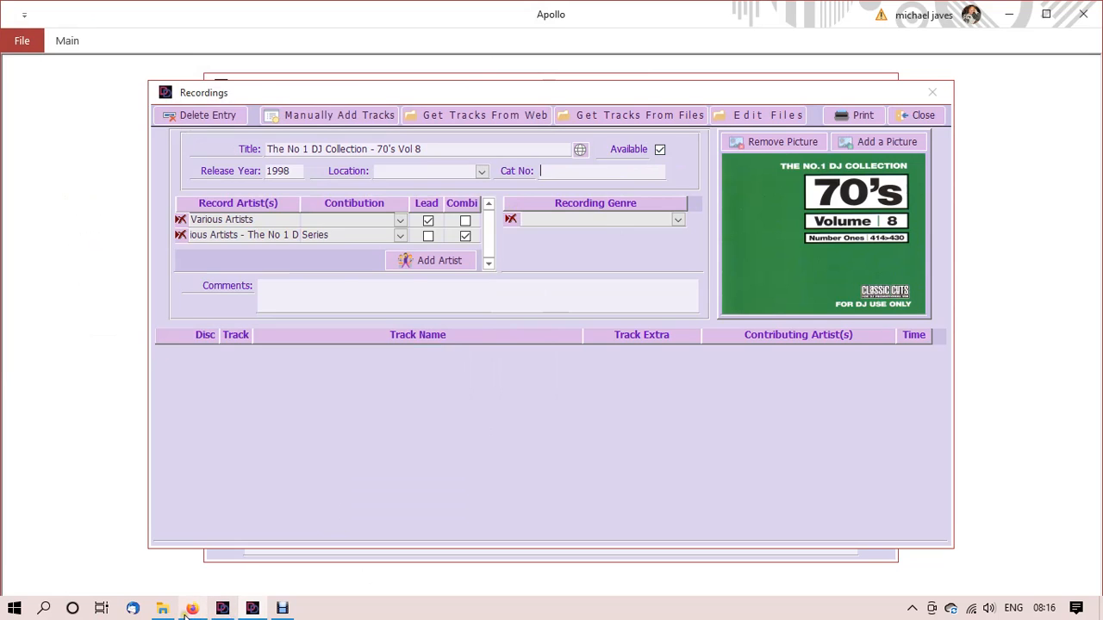
{"action": "left_click", "coordinate": [192, 614]}
{"action": "scroll", "coordinate": [495, 244], "scroll_direction": "up", "scroll_amount": 2}
{"action": "scroll", "coordinate": [495, 244], "scroll_direction": "up", "scroll_amount": 2}
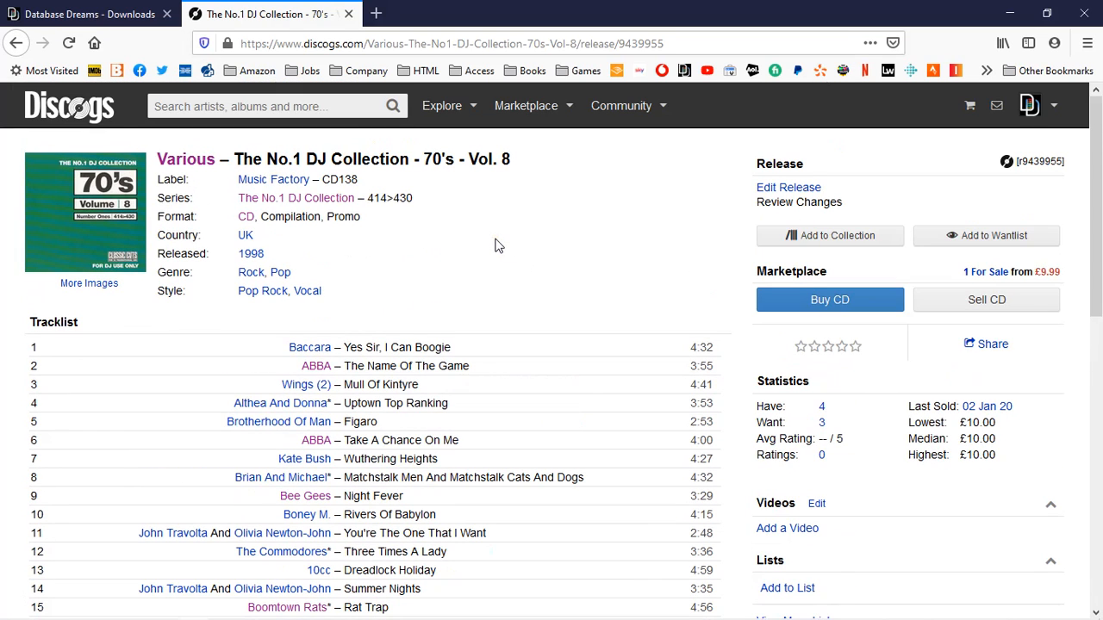
{"action": "double_click", "coordinate": [344, 178]}
{"action": "right_click", "coordinate": [343, 178]}
{"action": "left_click", "coordinate": [362, 189]}
Return to Apollo and paste the copied catalogue number CD138 as the recording's Cat No.
{"action": "left_click", "coordinate": [280, 609]}
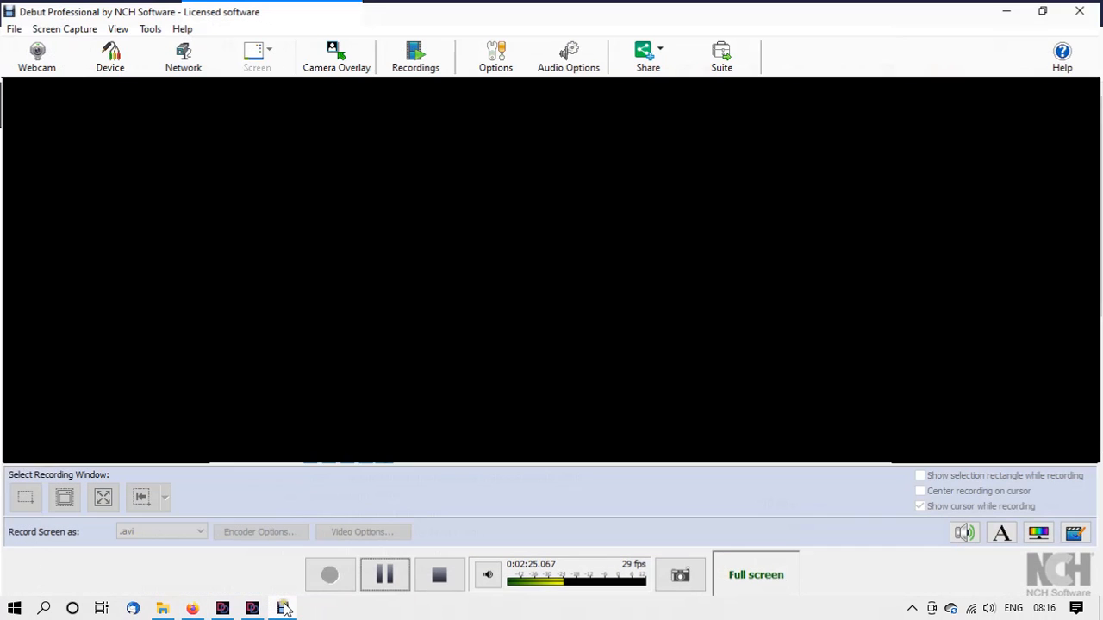
{"action": "left_click", "coordinate": [222, 608]}
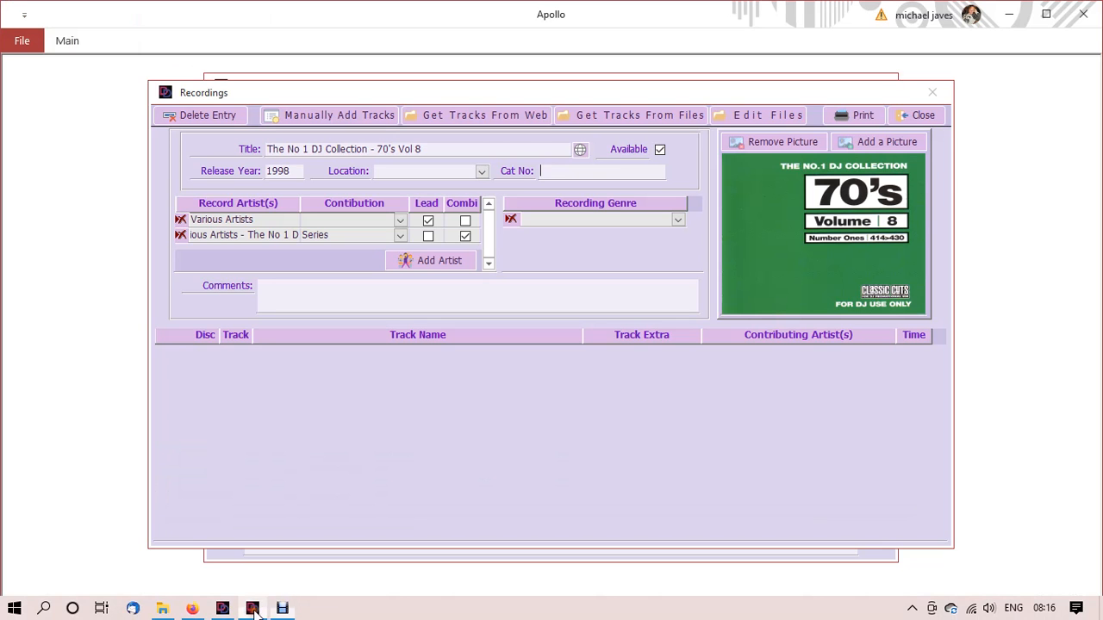
{"action": "right_click", "coordinate": [619, 173]}
{"action": "left_click", "coordinate": [661, 254]}
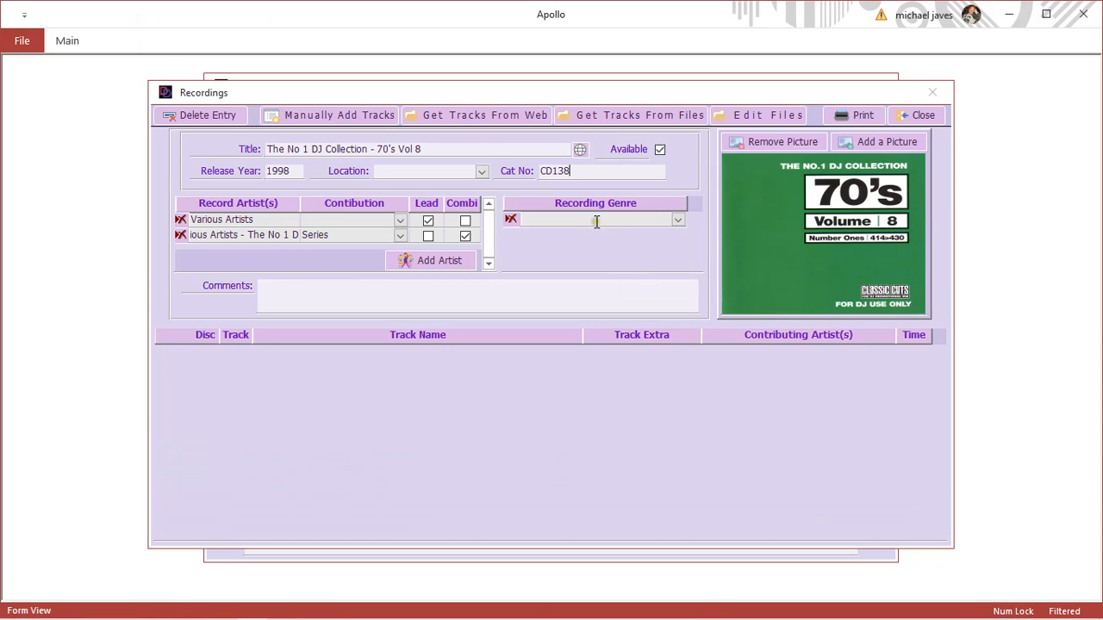
Set the recording genres to Pop and Rock and check them against the Discogs page in Firefox, returning to Apollo.
{"action": "left_click", "coordinate": [595, 220]}
{"action": "key", "text": "Caps_Lock"}
{"action": "type", "text": "P"}
{"action": "key", "text": "Caps_Lock"}
{"action": "type", "text": "op"}
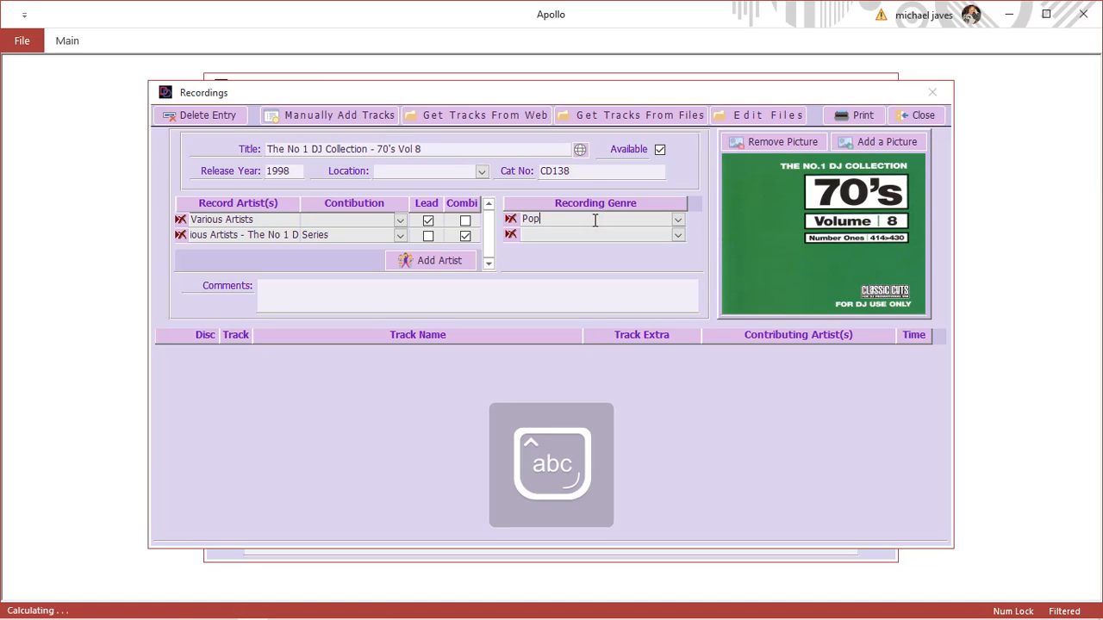
{"action": "key", "text": "Return"}
{"action": "key", "text": "Caps_Lock"}
{"action": "type", "text": "R"}
{"action": "key", "text": "Caps_Lock"}
{"action": "type", "text": "ock"}
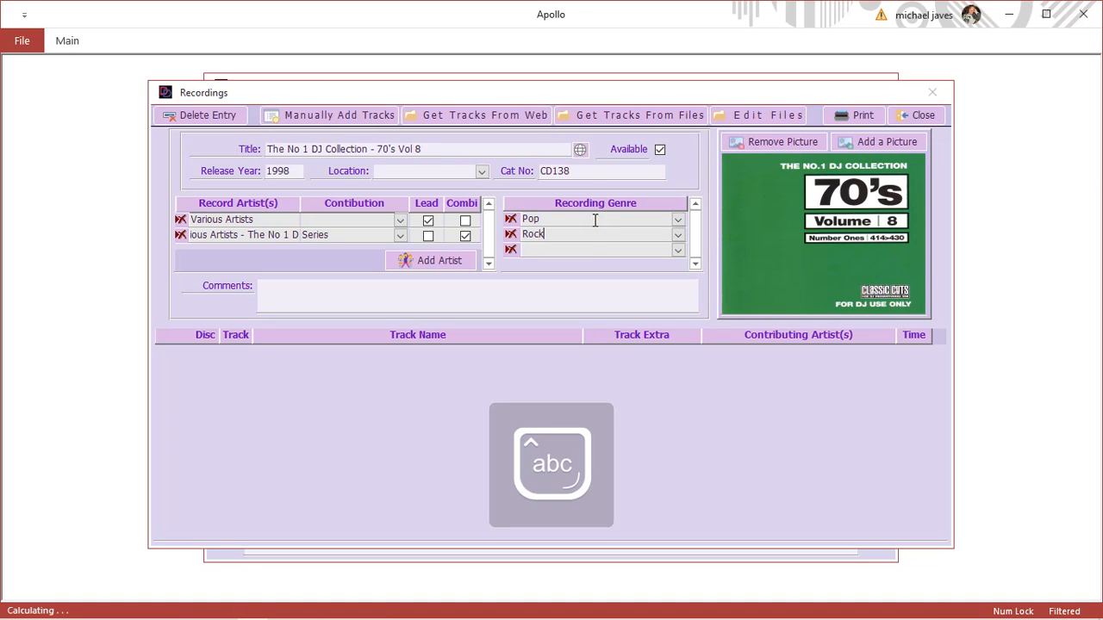
{"action": "key", "text": "Return"}
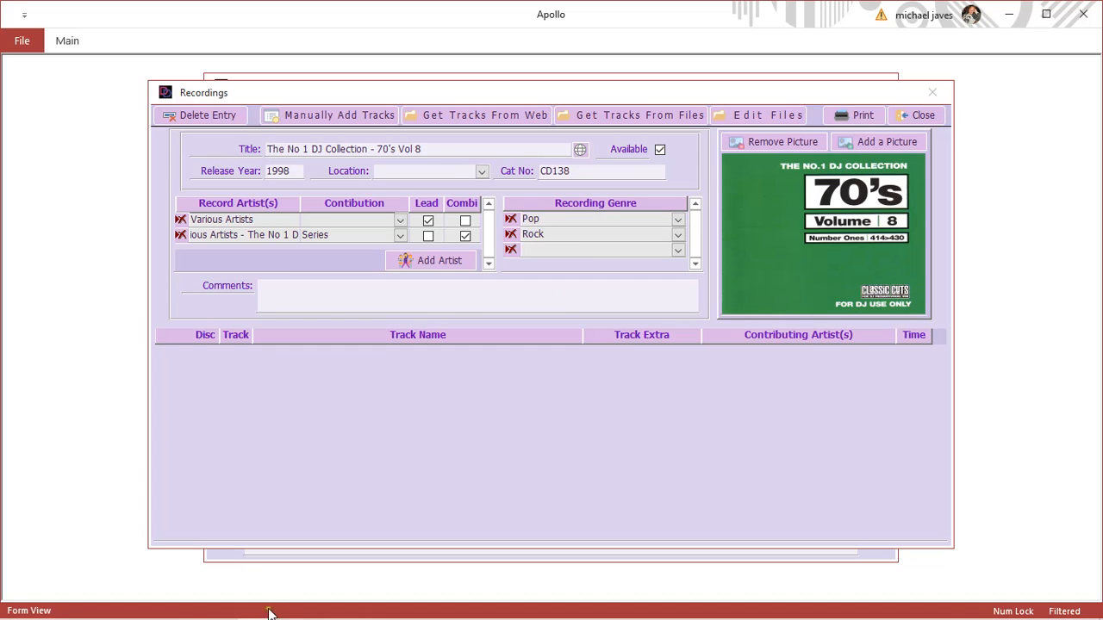
{"action": "mouse_move", "coordinate": [269, 613]}
{"action": "left_click", "coordinate": [193, 610]}
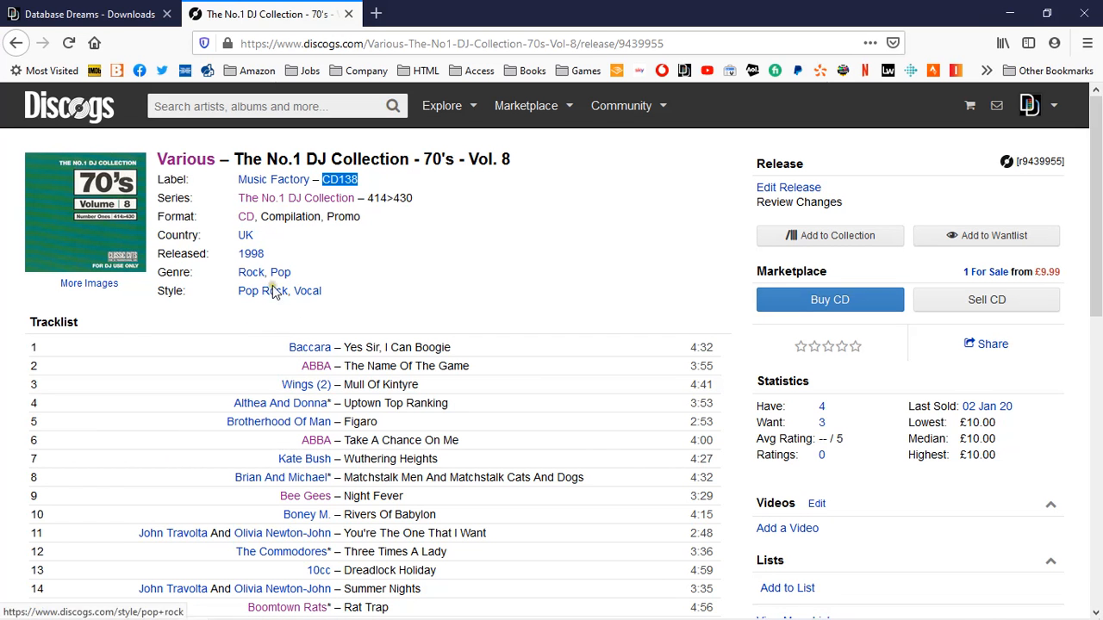
{"action": "left_click", "coordinate": [253, 609]}
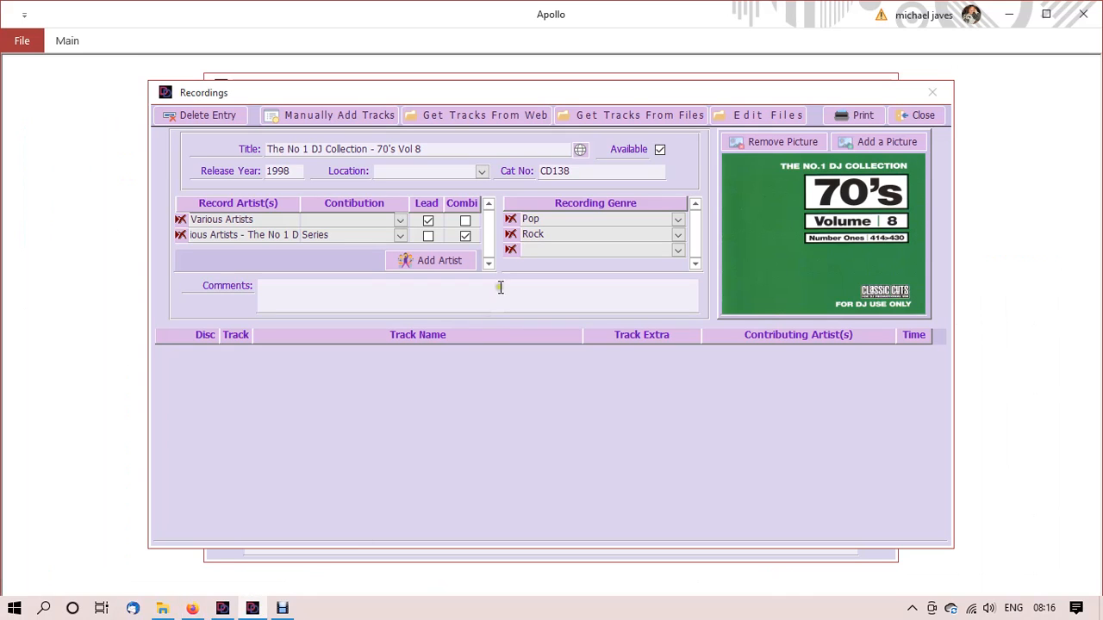
Load the recording's tracks from files, using the folder The No 1 DJ Collection - 70's Vol 8.
{"action": "left_click", "coordinate": [629, 125]}
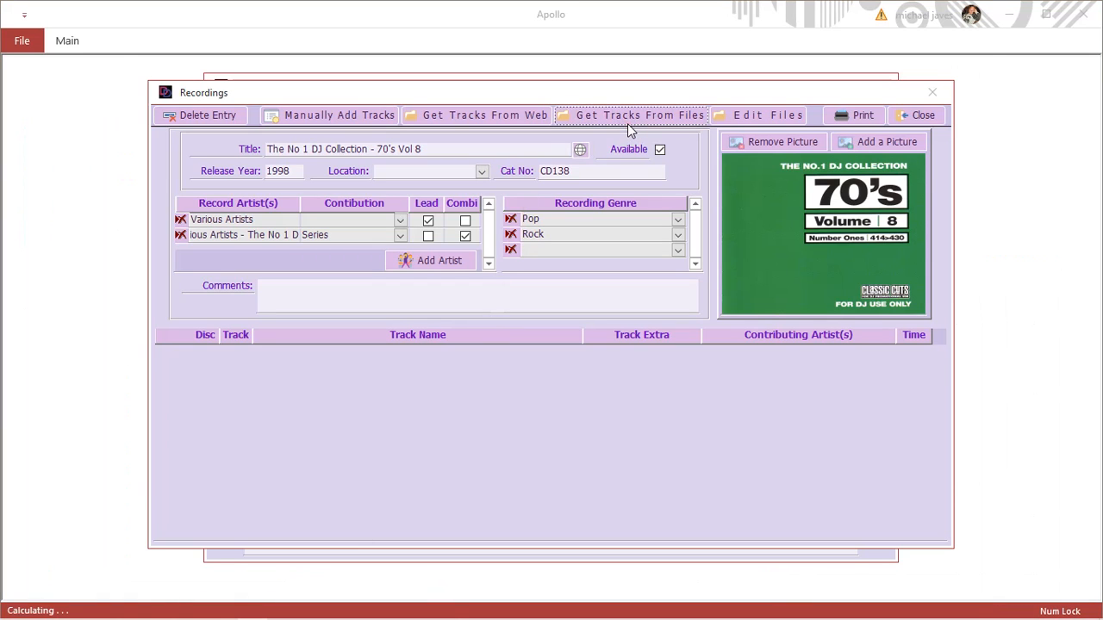
{"action": "left_click", "coordinate": [730, 136]}
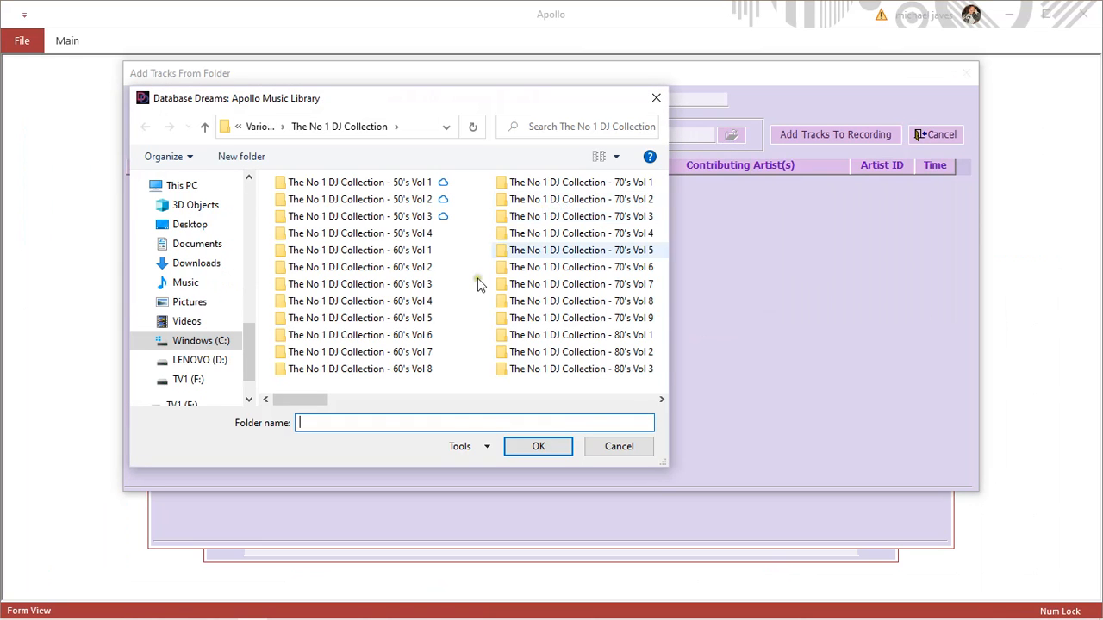
{"action": "left_click", "coordinate": [553, 400]}
{"action": "left_click", "coordinate": [579, 400]}
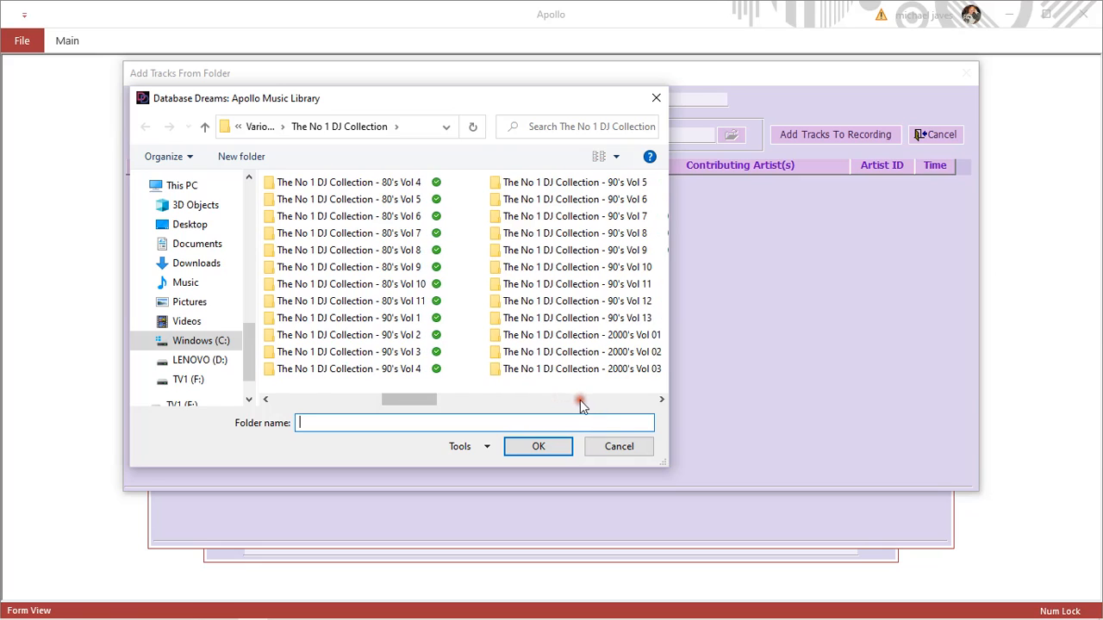
{"action": "left_click", "coordinate": [580, 400]}
{"action": "left_click", "coordinate": [410, 402]}
{"action": "left_click", "coordinate": [370, 401]}
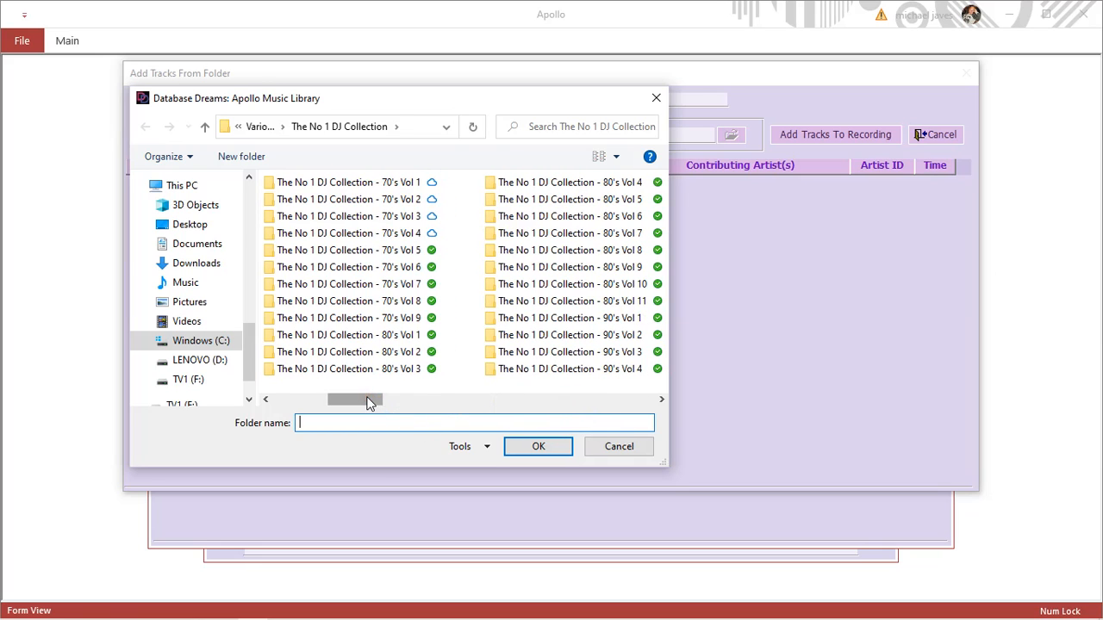
{"action": "left_click", "coordinate": [402, 300]}
{"action": "left_click_drag", "start_coordinate": [448, 108], "coordinate": [473, 126]}
{"action": "left_click", "coordinate": [561, 460]}
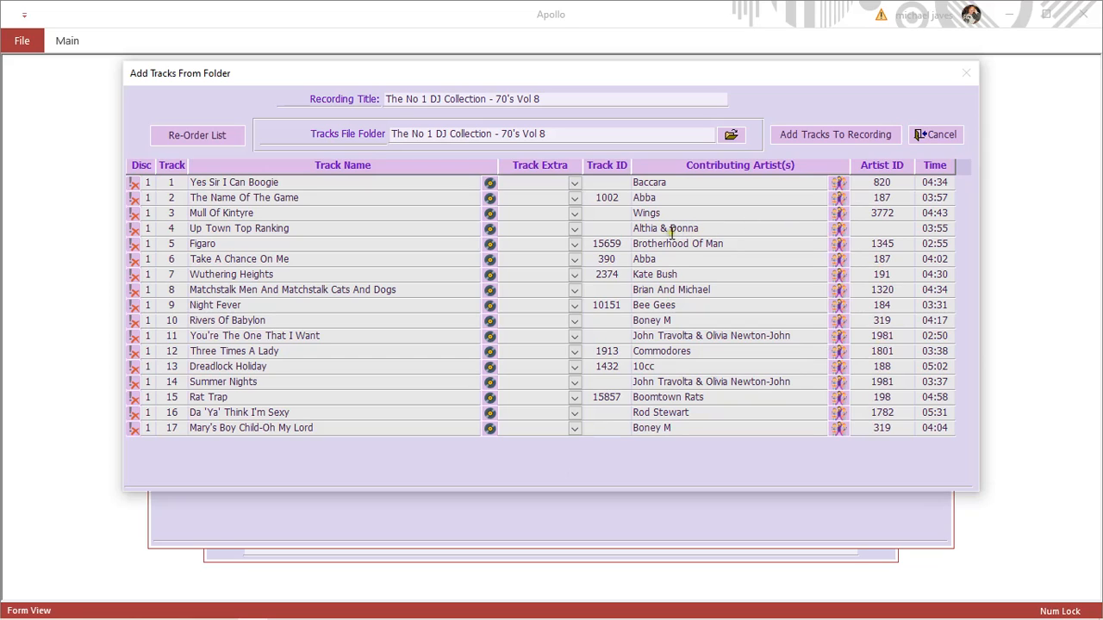
Change the contributing artist of track 4, Up Town Top Ranking, to Althia And Donna.
{"action": "left_click_drag", "start_coordinate": [662, 230], "coordinate": [667, 231]}
{"action": "key", "text": "Caps_Lock"}
{"action": "type", "text": "A"}
{"action": "key", "text": "Caps_Lock"}
{"action": "type", "text": "nd"}
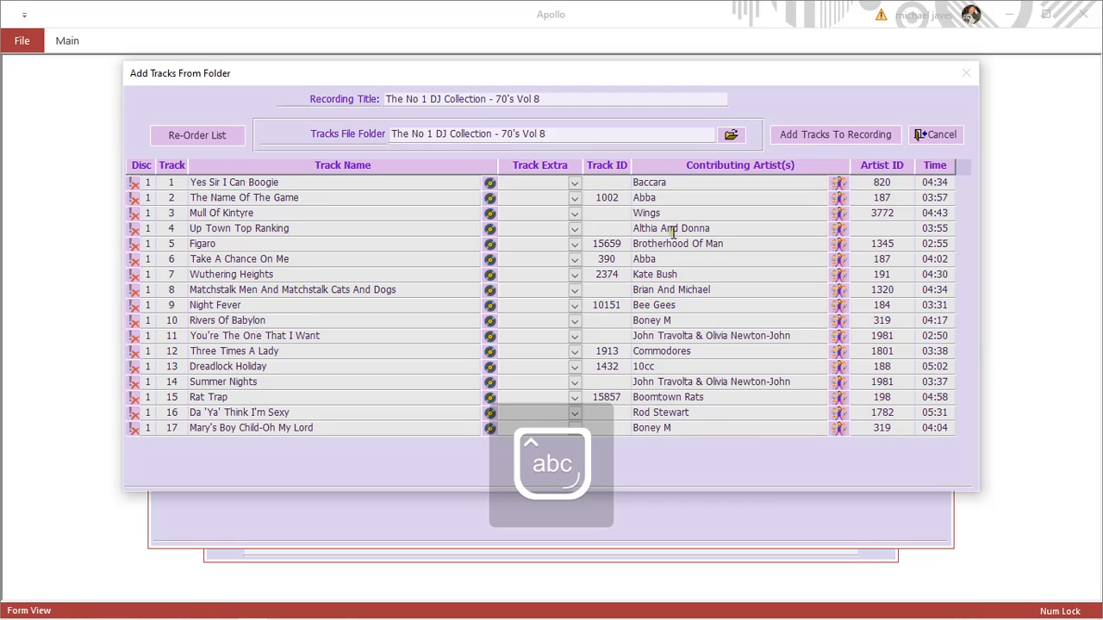
Open the artist lookup for track 4 and search for artist names beginning with Arlthi.
{"action": "left_click", "coordinate": [836, 231]}
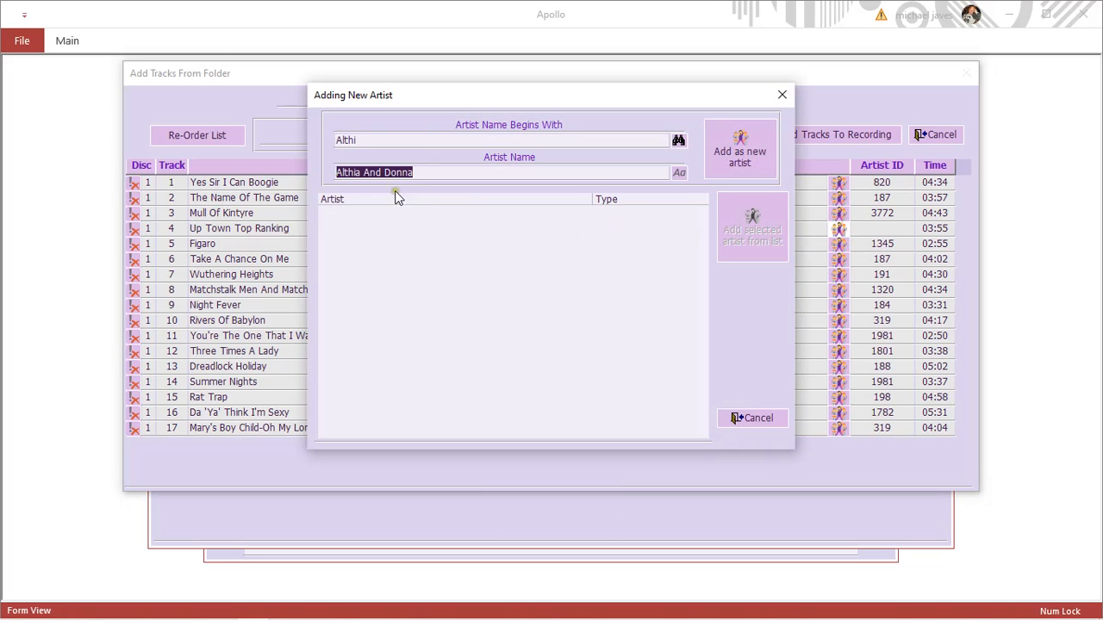
{"action": "left_click", "coordinate": [345, 141]}
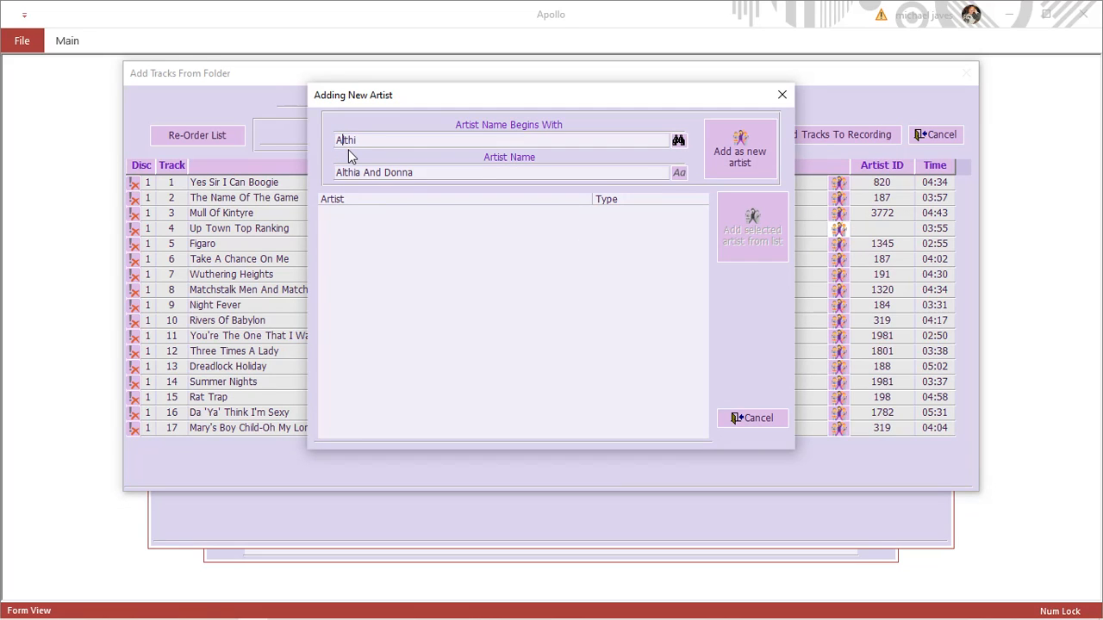
{"action": "type", "text": "r"}
{"action": "left_click", "coordinate": [677, 141]}
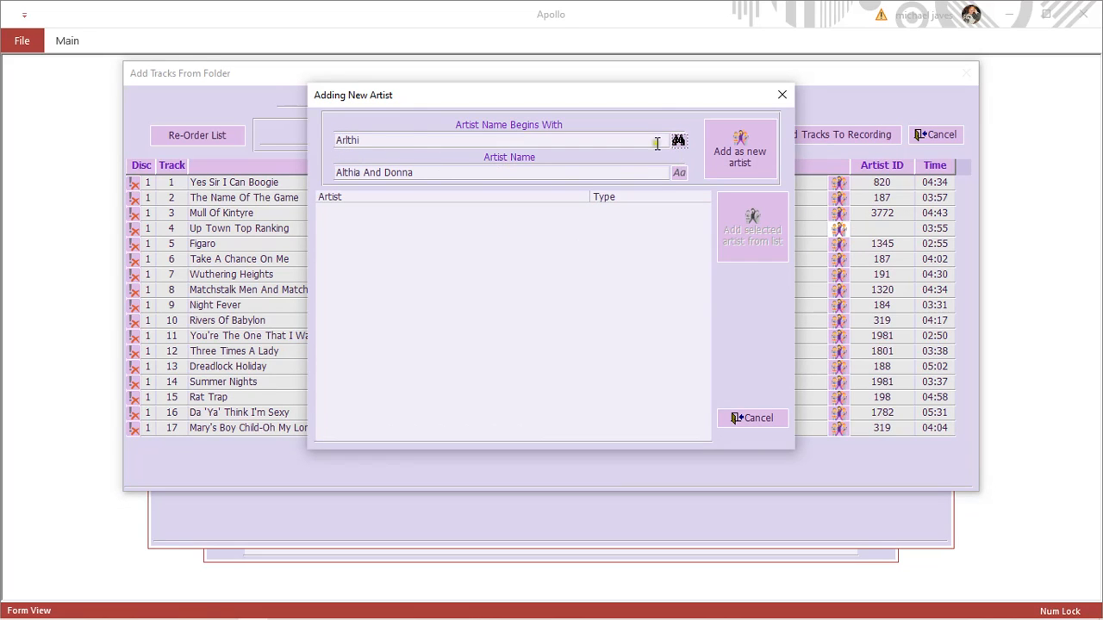
Search the artists for *Donna and assign the existing artist Althea & Donna to track 4.
{"action": "double_click", "coordinate": [386, 171]}
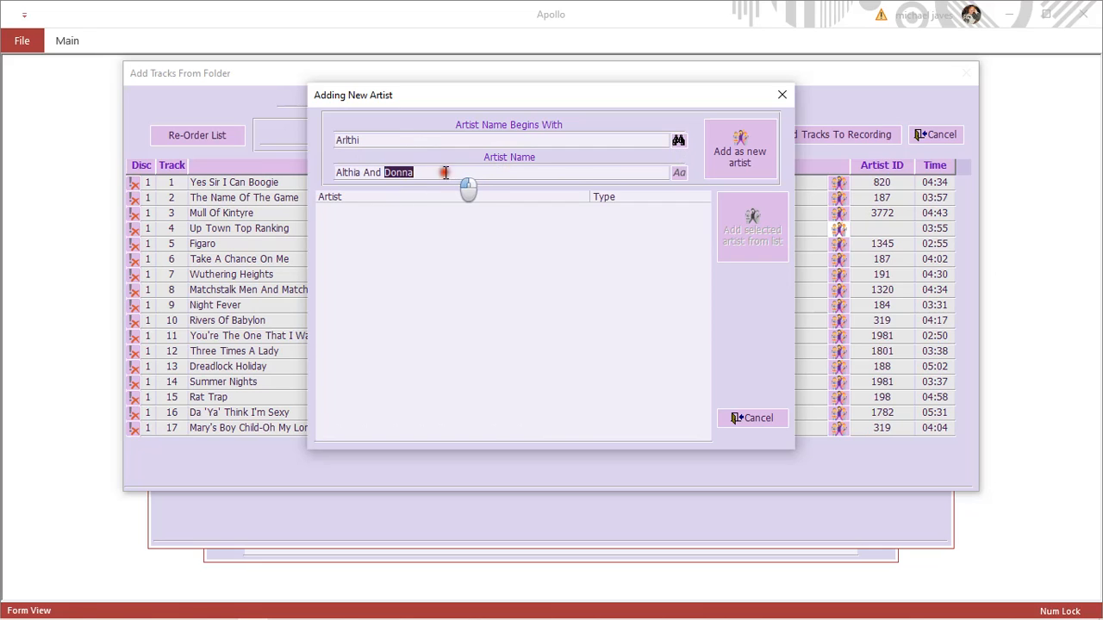
{"action": "right_click", "coordinate": [412, 178]}
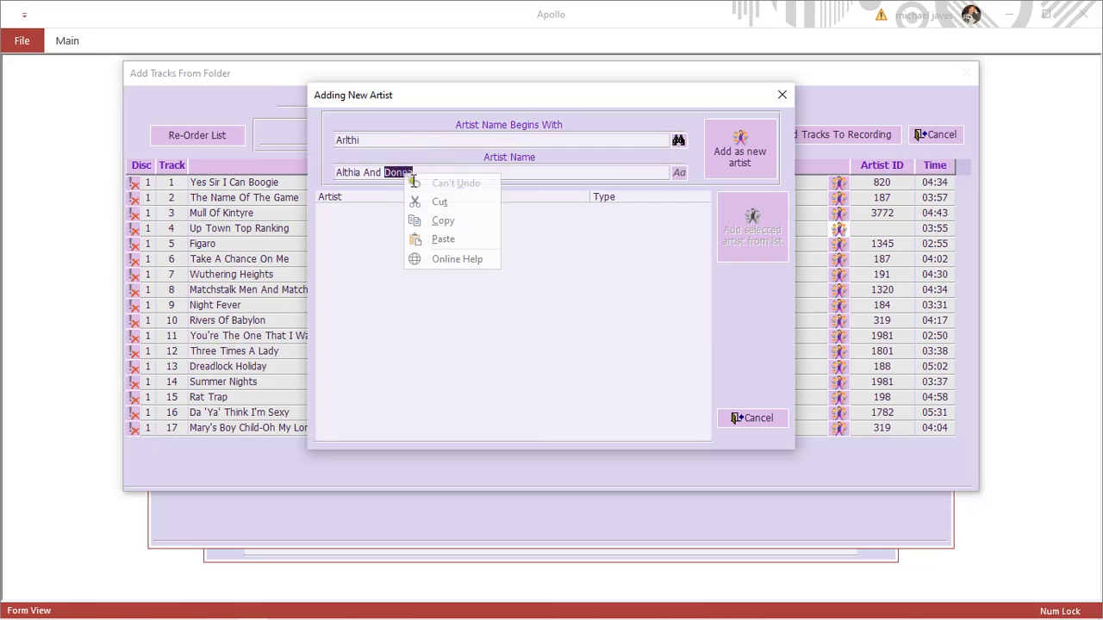
{"action": "left_click", "coordinate": [441, 221]}
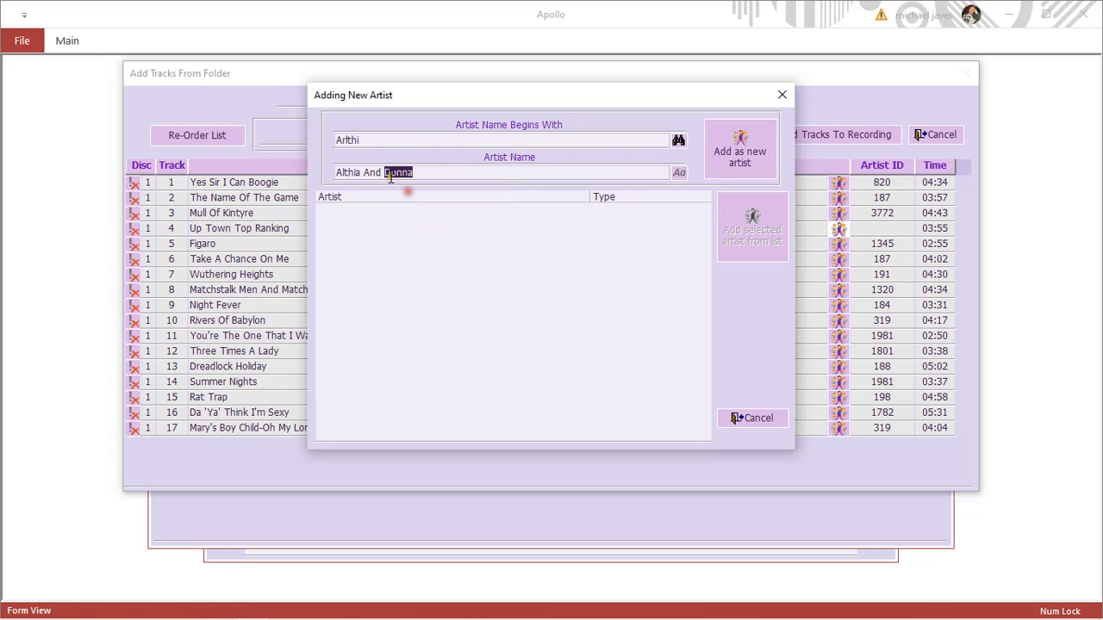
{"action": "left_click_drag", "start_coordinate": [367, 139], "coordinate": [310, 141]}
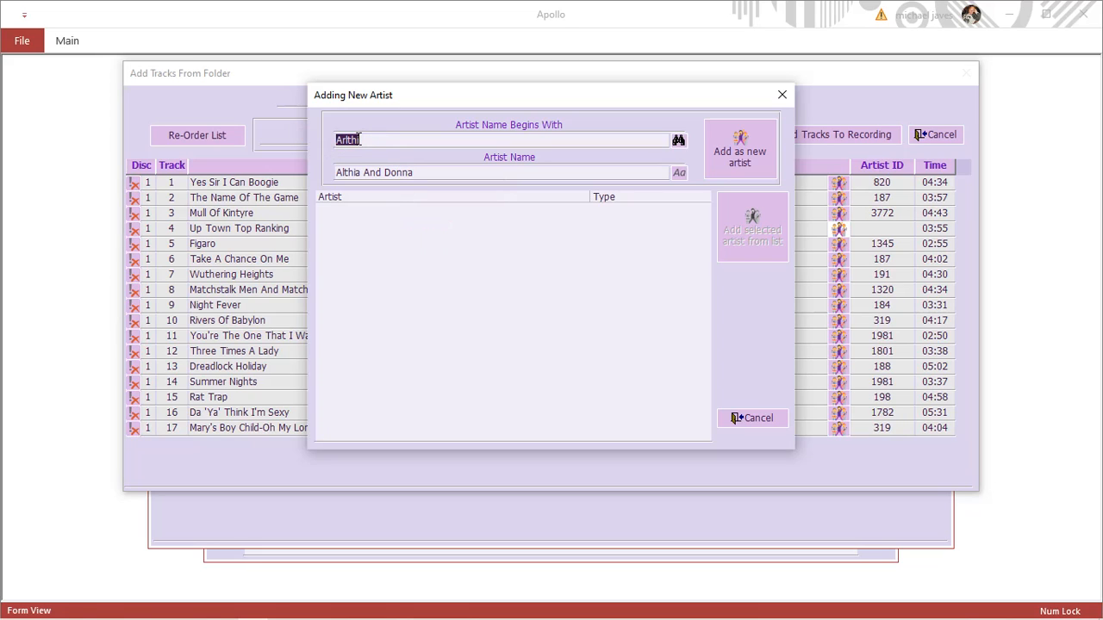
{"action": "type", "text": "*Donna"}
{"action": "left_click", "coordinate": [678, 142]}
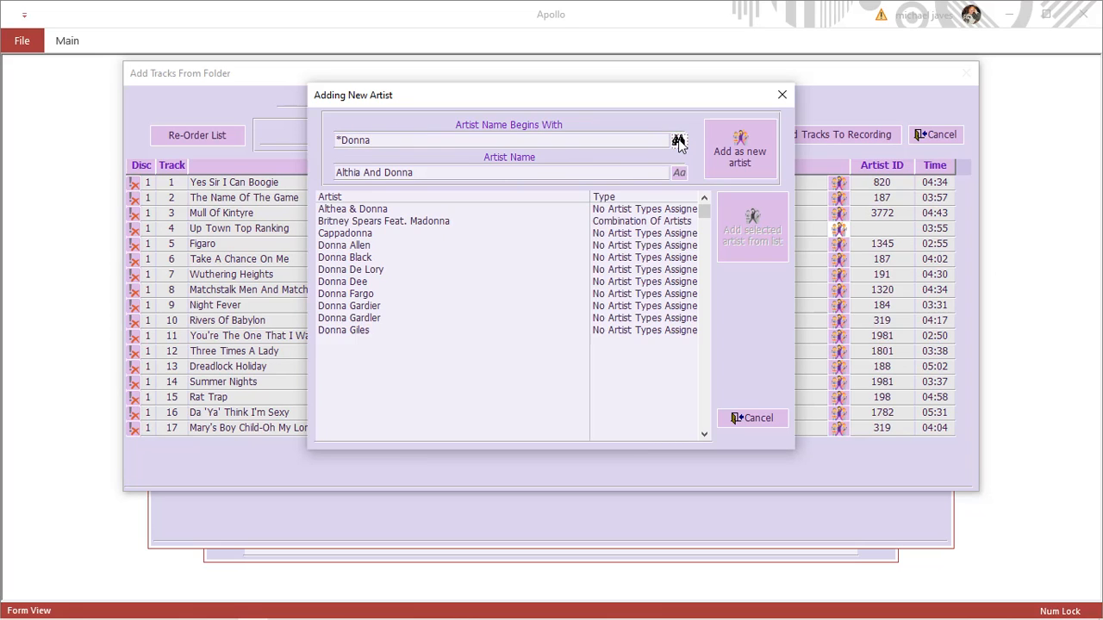
{"action": "left_click", "coordinate": [353, 211]}
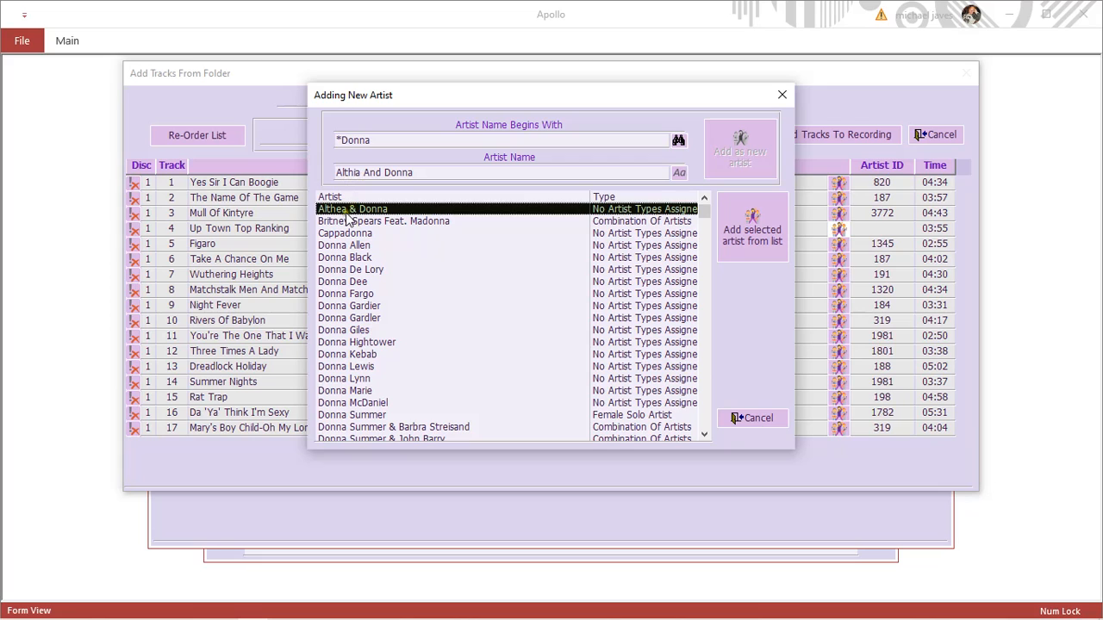
{"action": "left_click", "coordinate": [747, 229]}
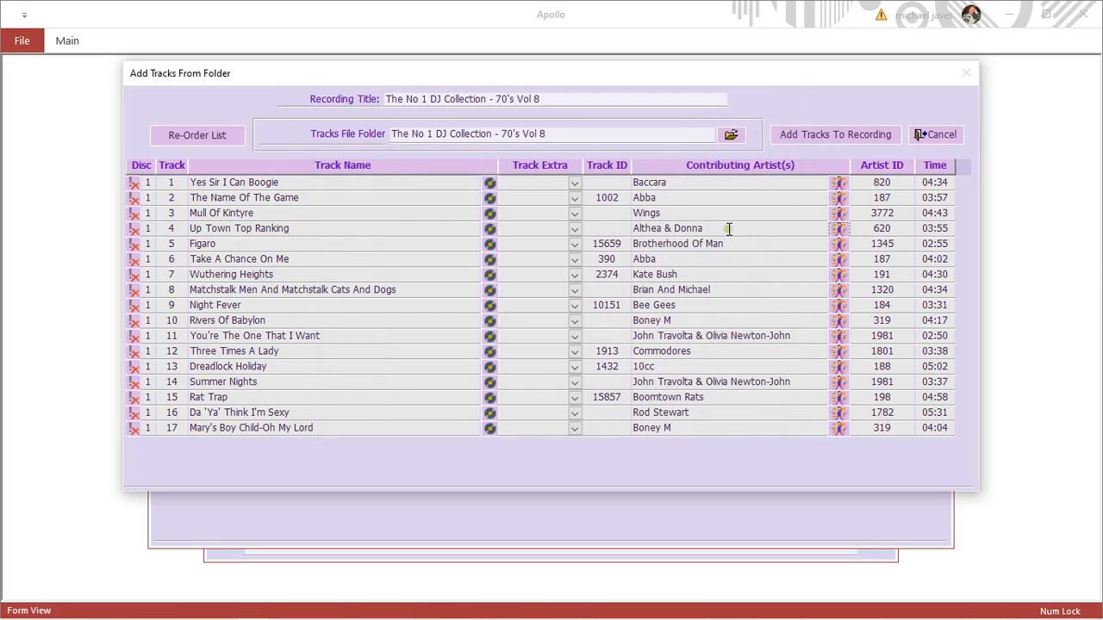
Copy track 4's artist name, enter Althea & Donna in the web search of a new Firefox tab, and return to Apollo.
{"action": "left_click_drag", "start_coordinate": [729, 228], "coordinate": [629, 230]}
{"action": "right_click", "coordinate": [648, 231]}
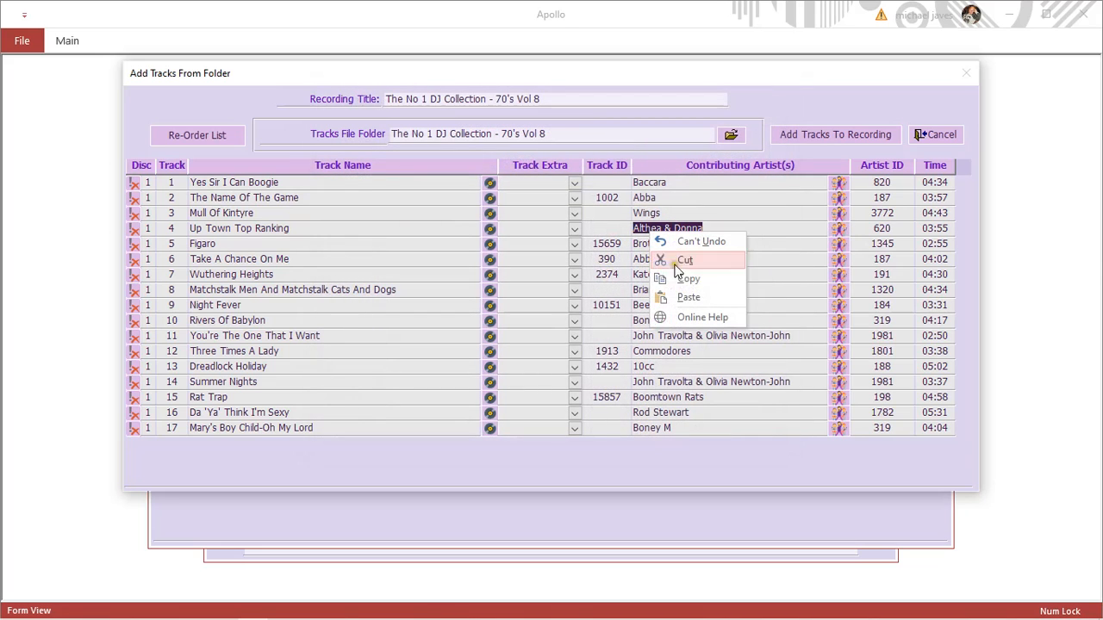
{"action": "left_click", "coordinate": [690, 280]}
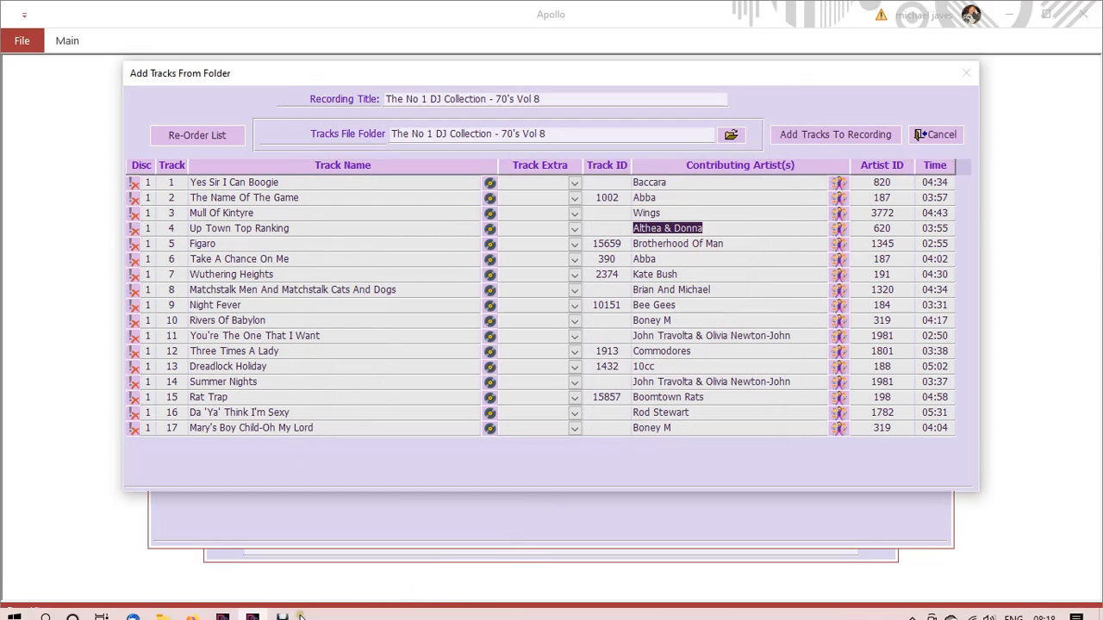
{"action": "left_click", "coordinate": [195, 610]}
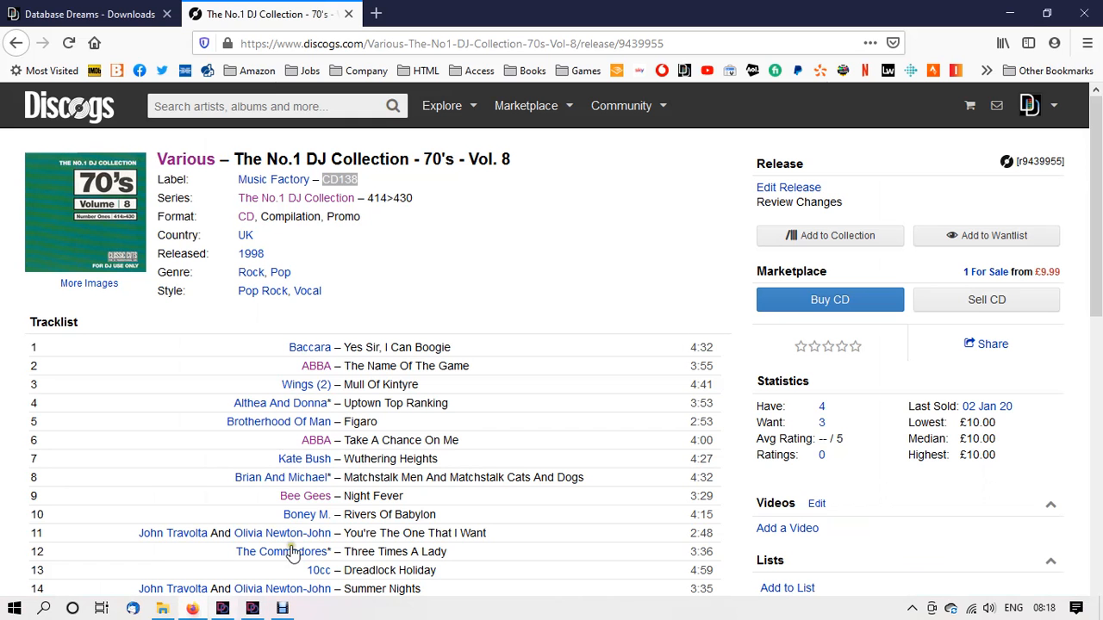
{"action": "key", "text": "ctrl+t"}
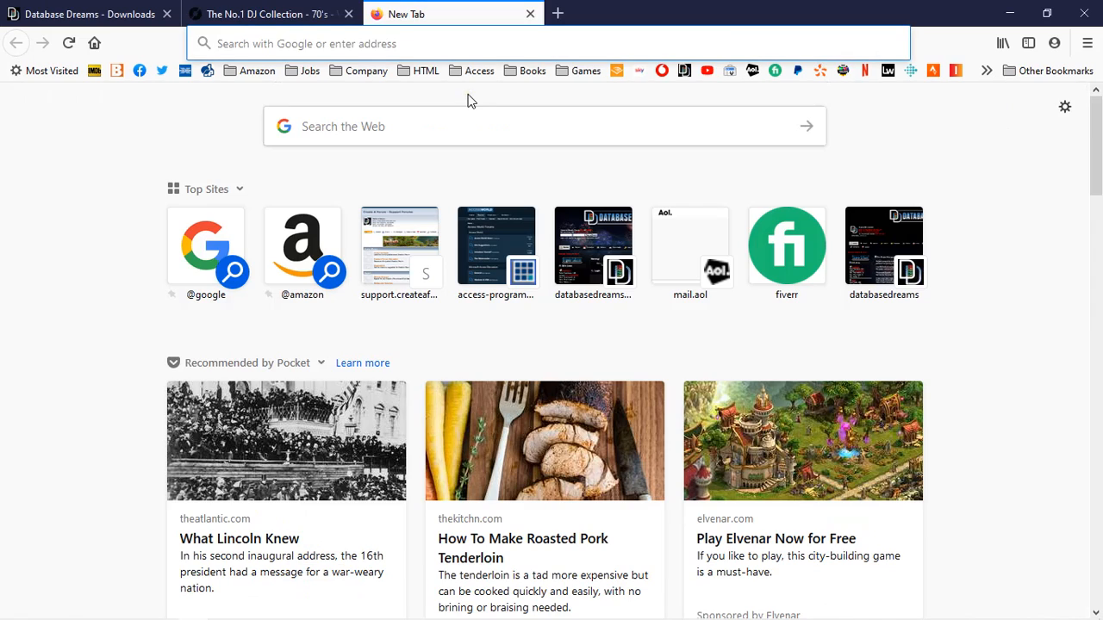
{"action": "left_click", "coordinate": [488, 129]}
{"action": "right_click", "coordinate": [485, 123]}
{"action": "left_click", "coordinate": [520, 189]}
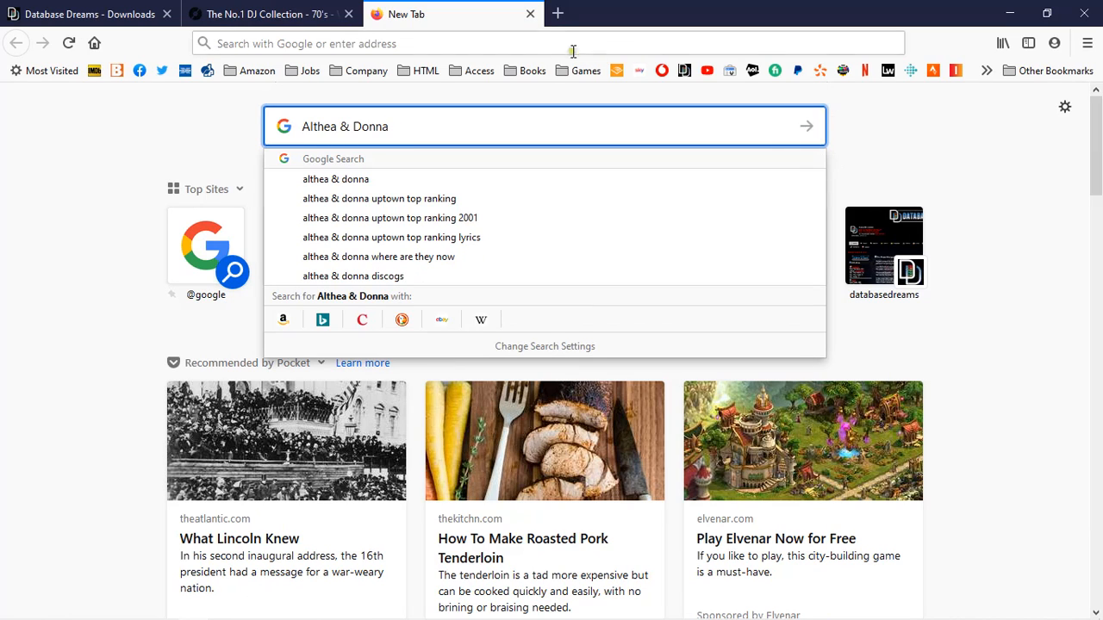
{"action": "mouse_move", "coordinate": [384, 617]}
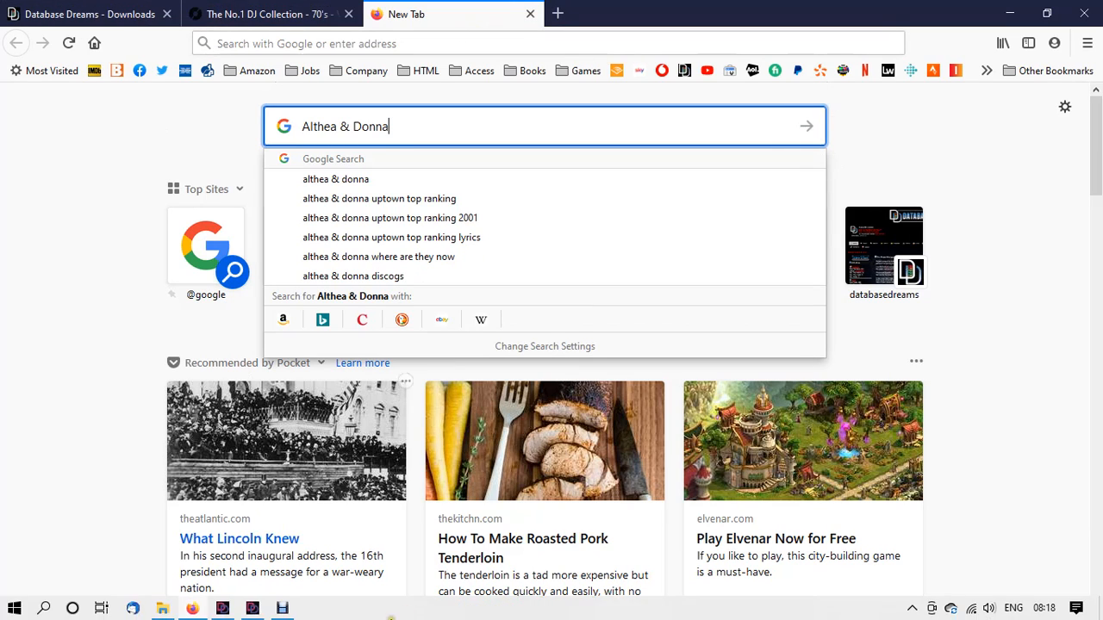
{"action": "left_click", "coordinate": [253, 608]}
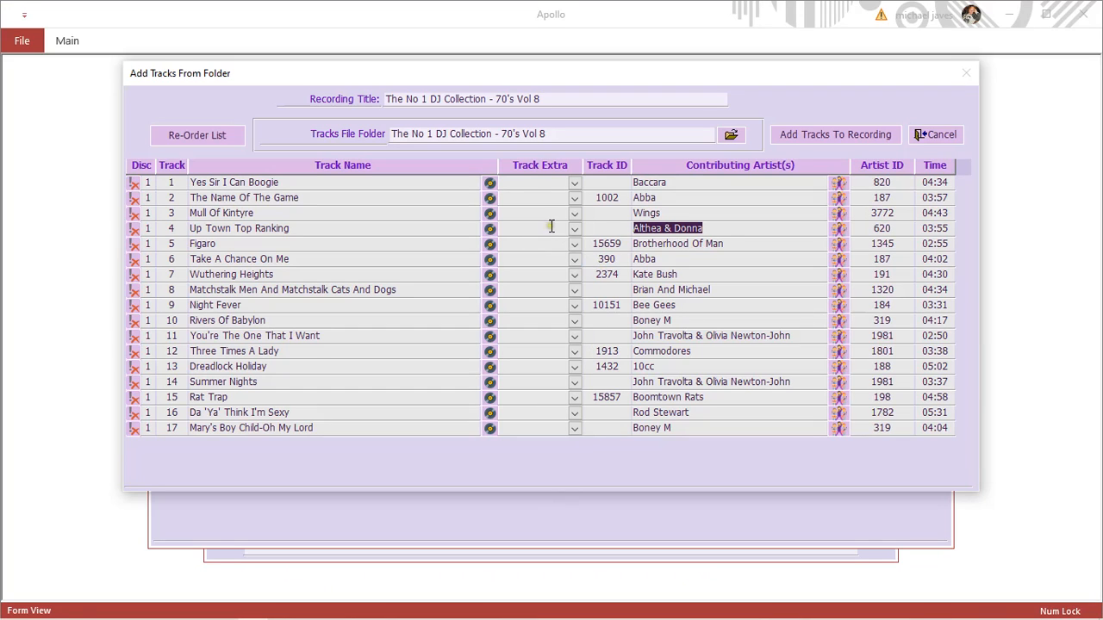
Link track 1, Yes Sir I Can Boogie, to the existing track name Yes Sir, I Can Boogie.
{"action": "left_click", "coordinate": [689, 204]}
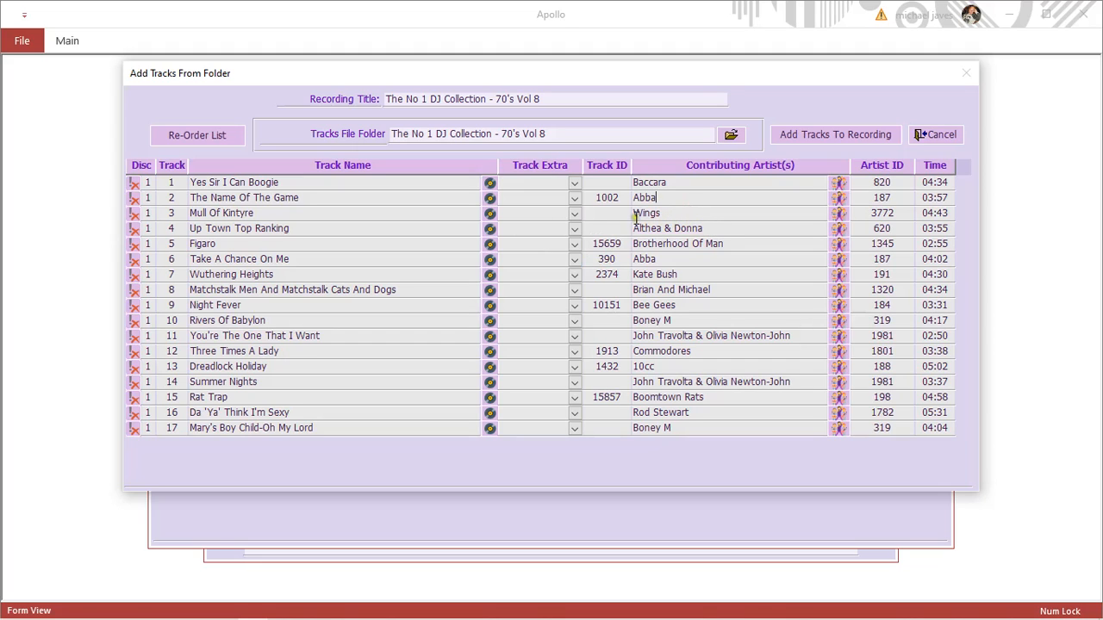
{"action": "left_click", "coordinate": [488, 184]}
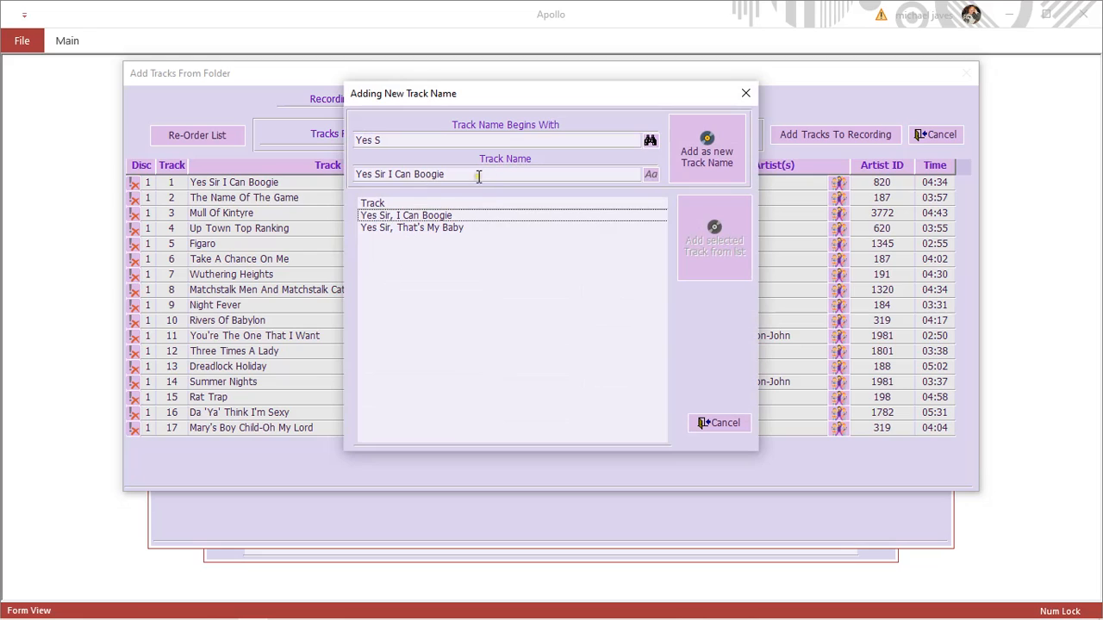
{"action": "left_click_drag", "start_coordinate": [489, 178], "coordinate": [341, 182]}
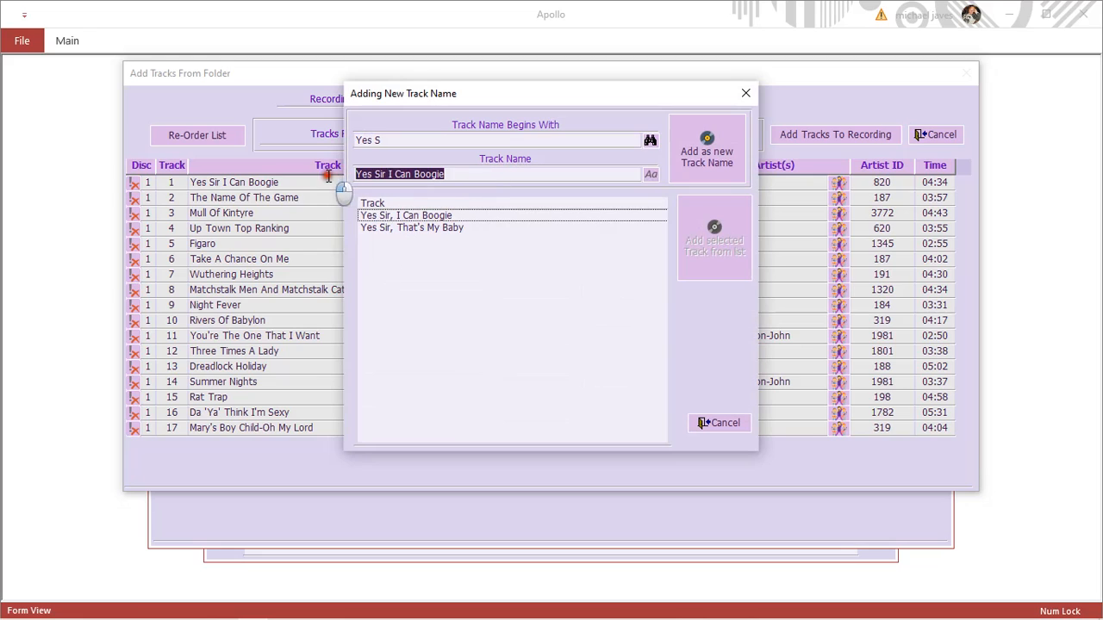
{"action": "left_click", "coordinate": [414, 219]}
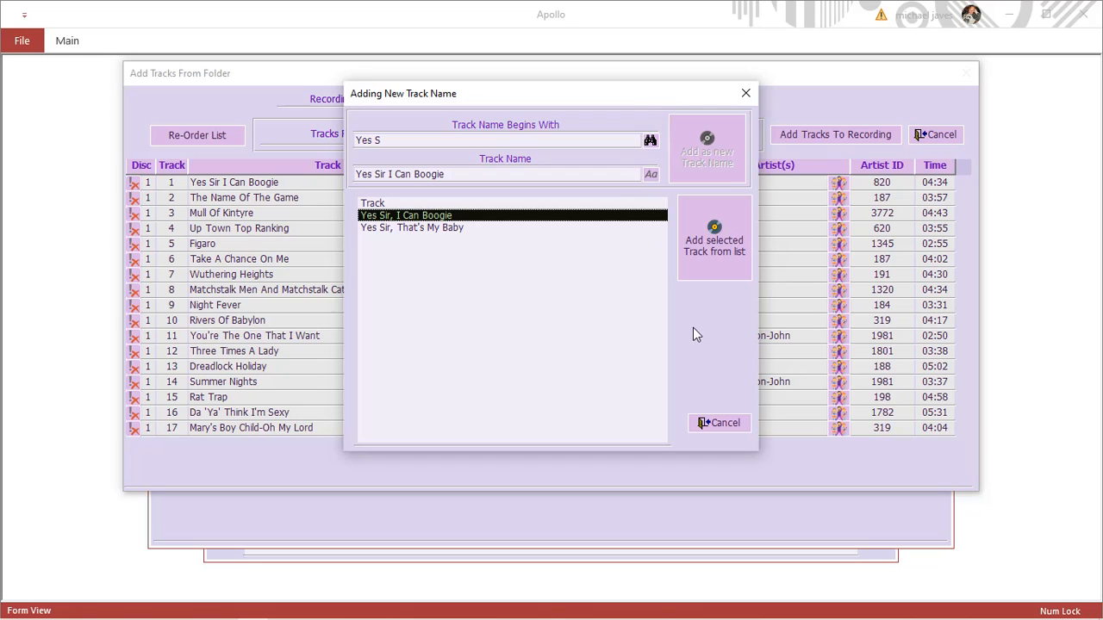
{"action": "left_click", "coordinate": [708, 262]}
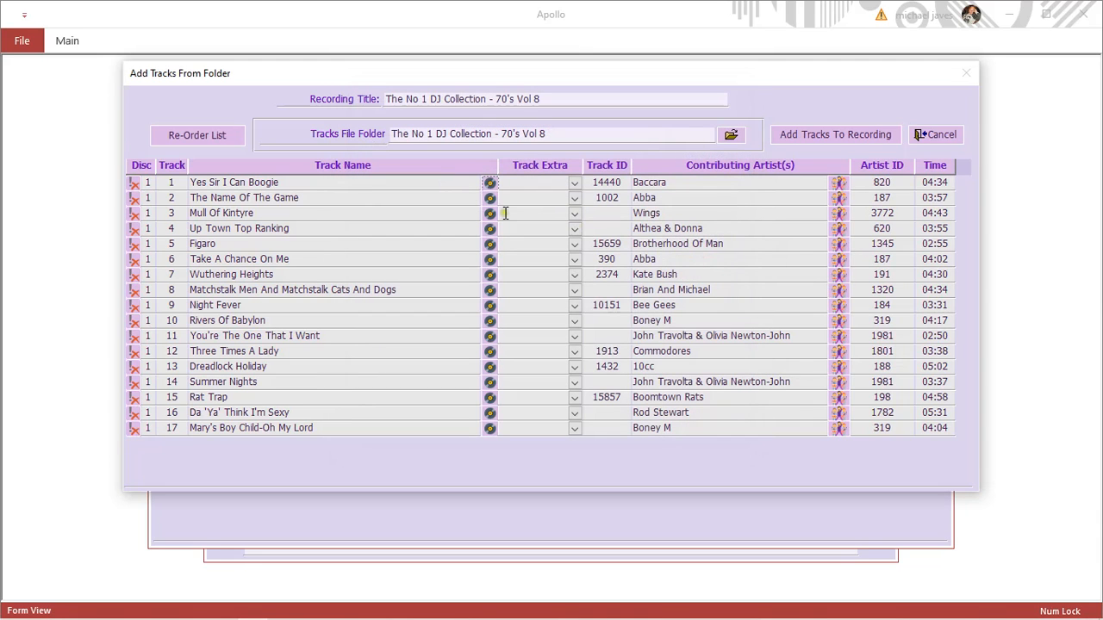
View the artist assignments behind the track IDs of The Name Of The Game and Figaro, closing each list.
{"action": "double_click", "coordinate": [619, 197]}
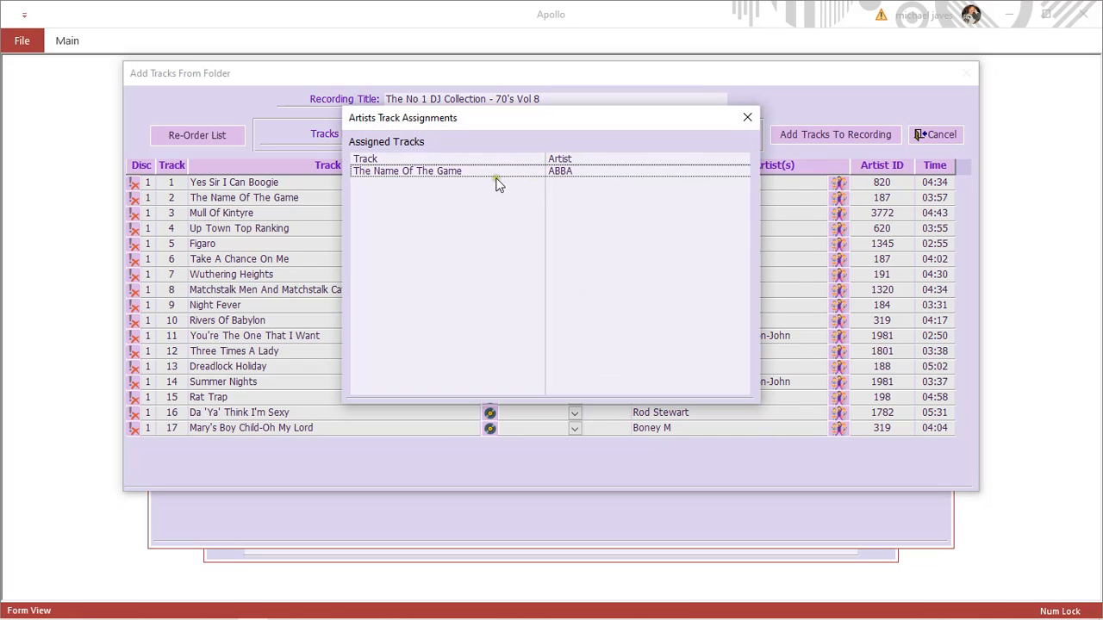
{"action": "left_click", "coordinate": [747, 117]}
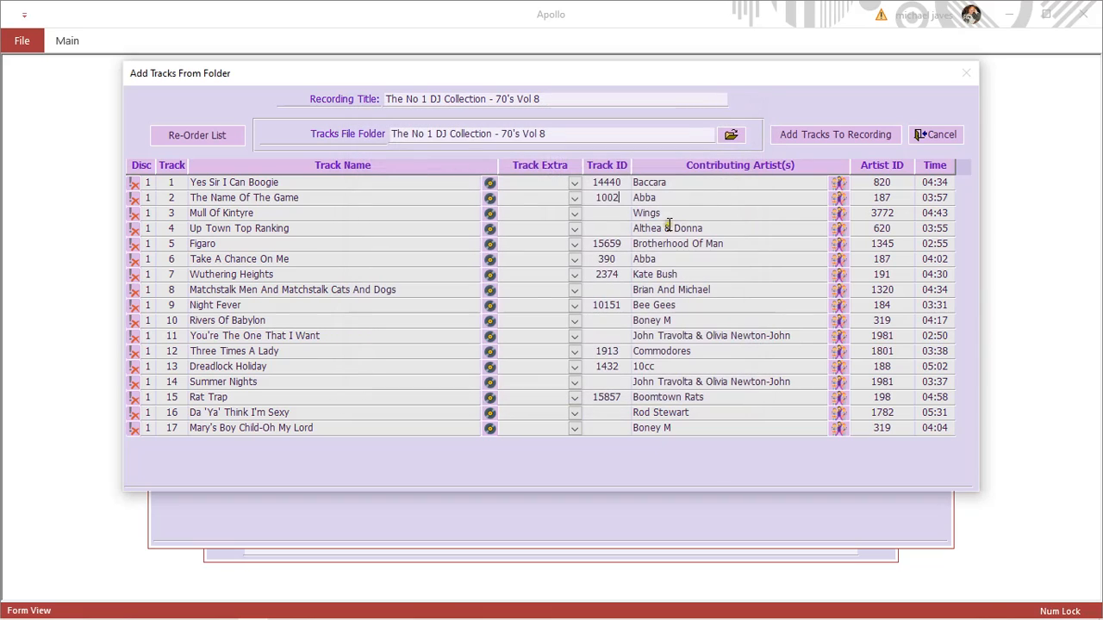
{"action": "double_click", "coordinate": [614, 196]}
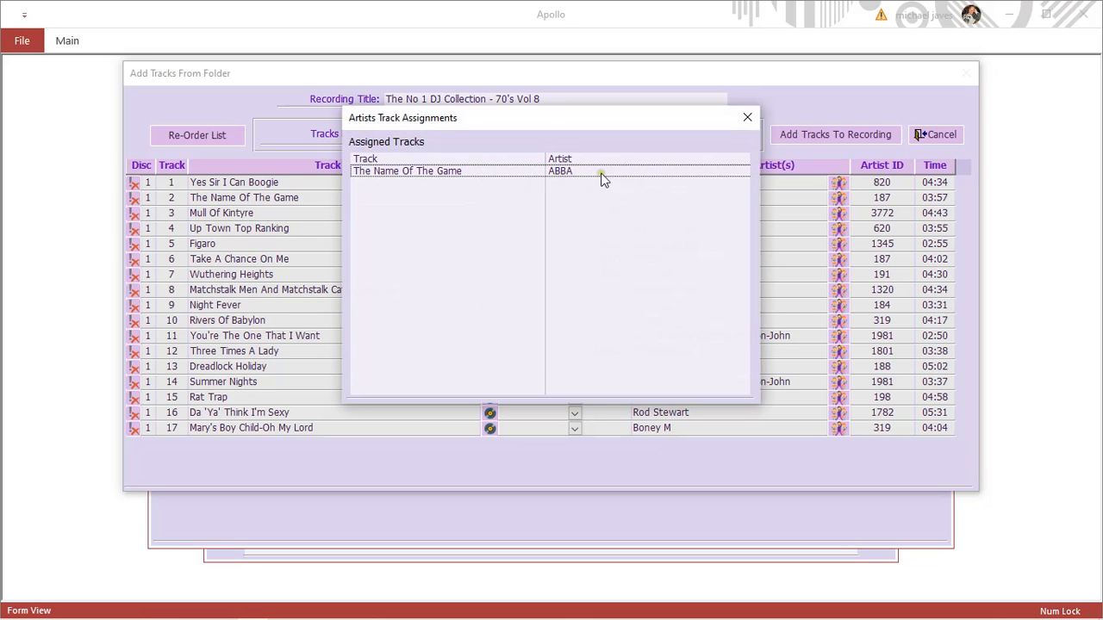
{"action": "left_click", "coordinate": [748, 119]}
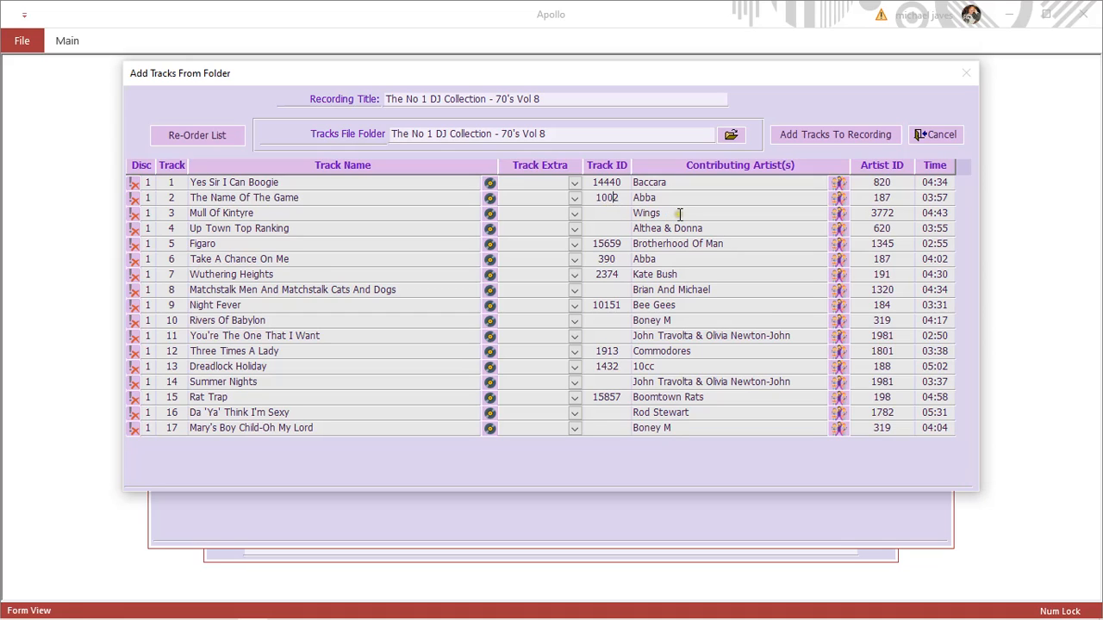
{"action": "left_click", "coordinate": [612, 244]}
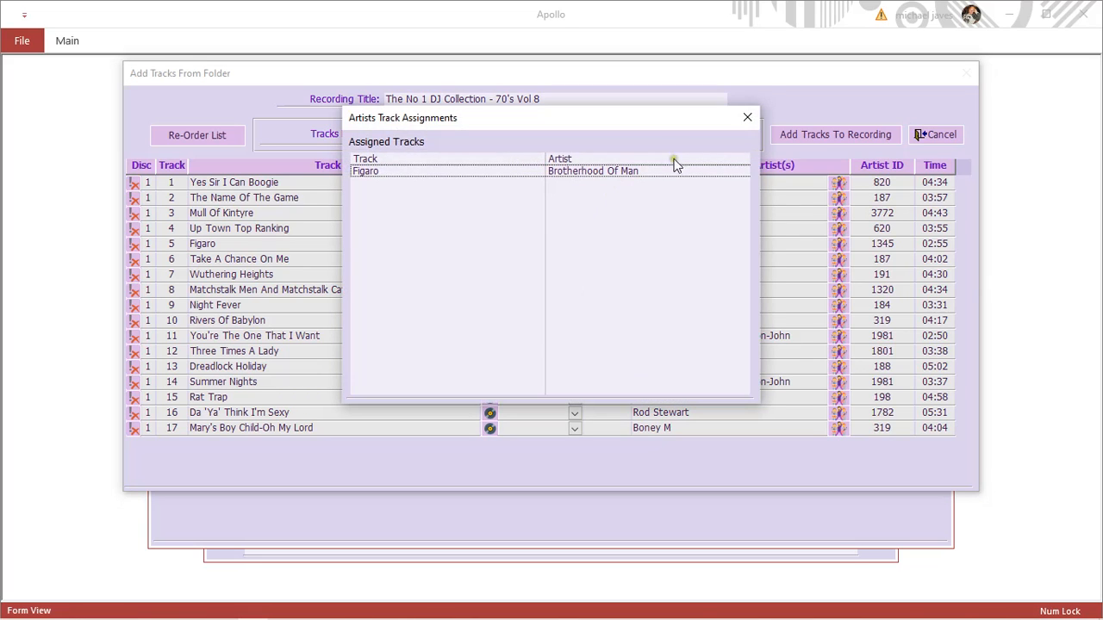
{"action": "left_click", "coordinate": [747, 126]}
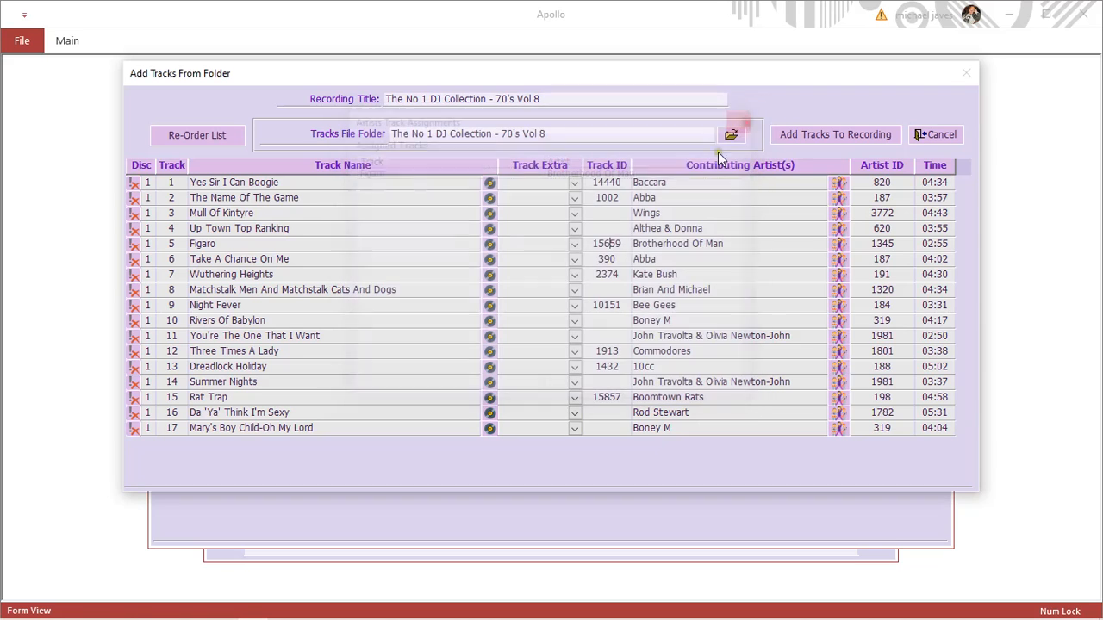
Check which artists are assigned to Take A Chance On Me, Wuthering Heights, Night Fever and Dreadlock Holiday through their track IDs.
{"action": "left_click", "coordinate": [617, 258]}
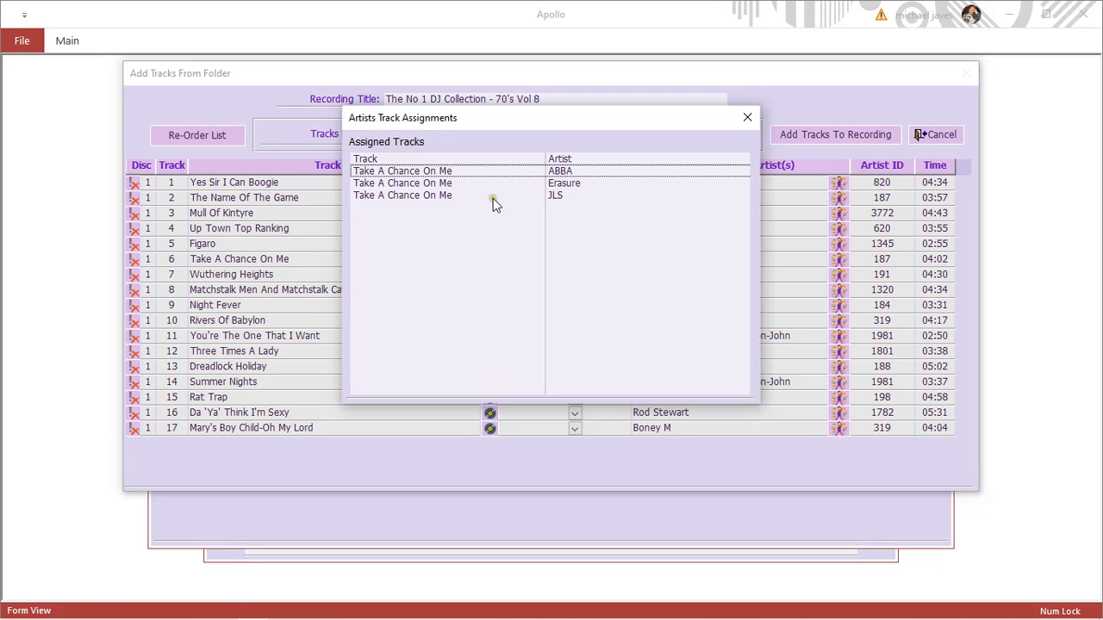
{"action": "left_click", "coordinate": [747, 120]}
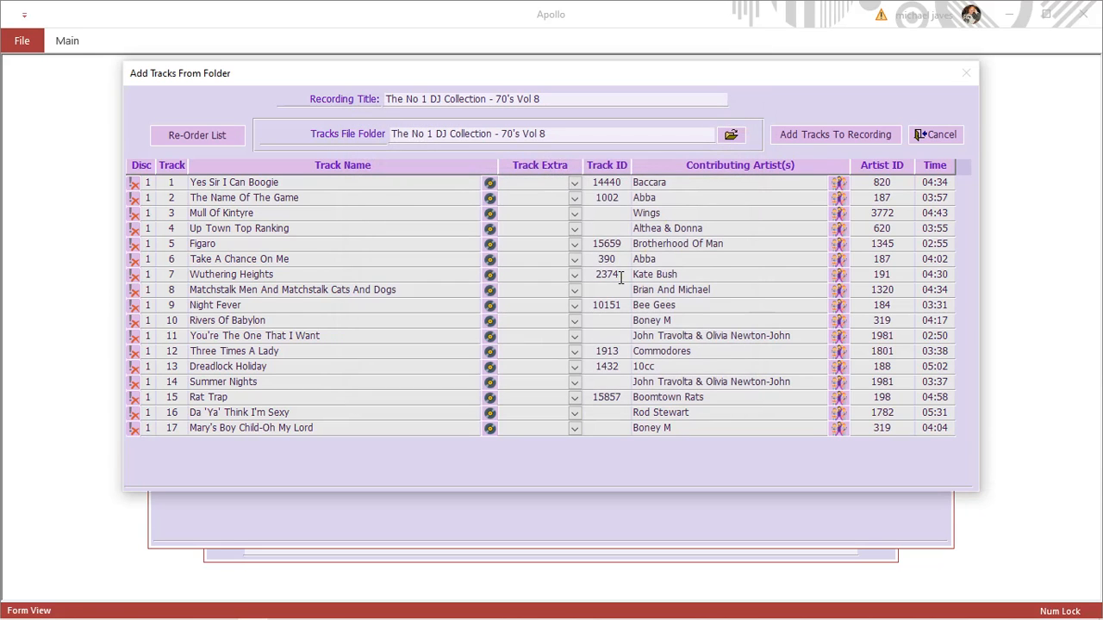
{"action": "left_click", "coordinate": [620, 276]}
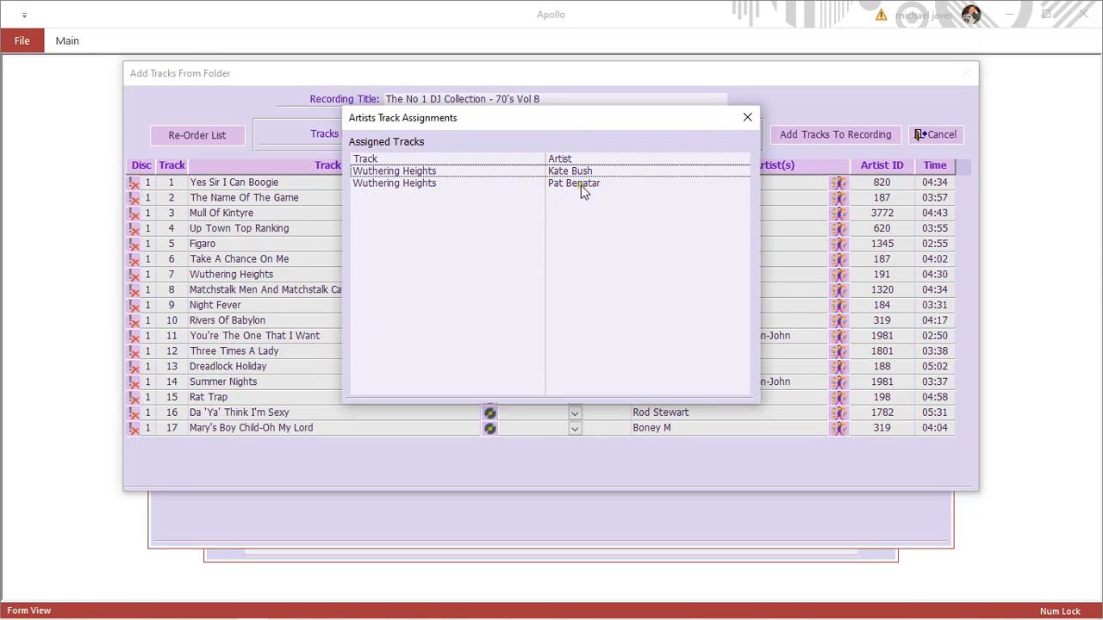
{"action": "left_click", "coordinate": [746, 117]}
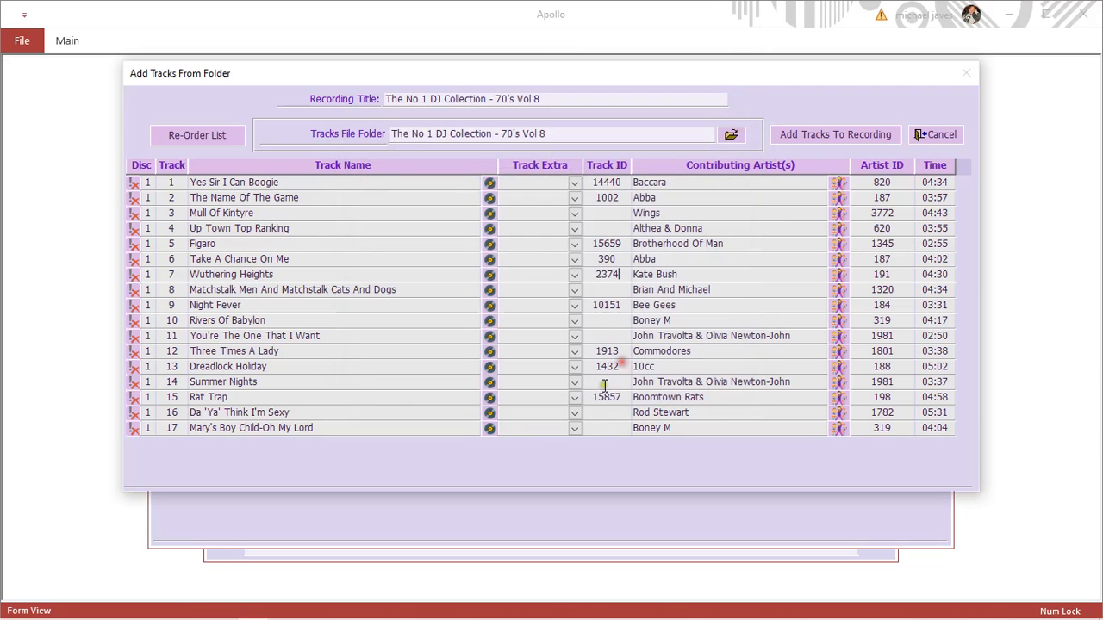
{"action": "double_click", "coordinate": [610, 307]}
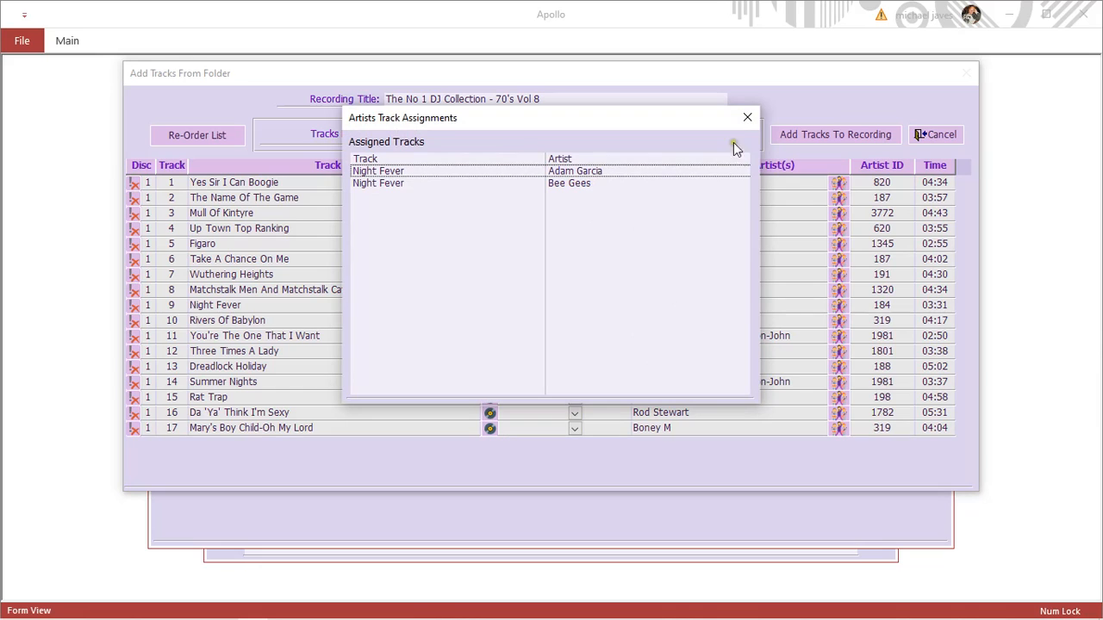
{"action": "left_click", "coordinate": [747, 119]}
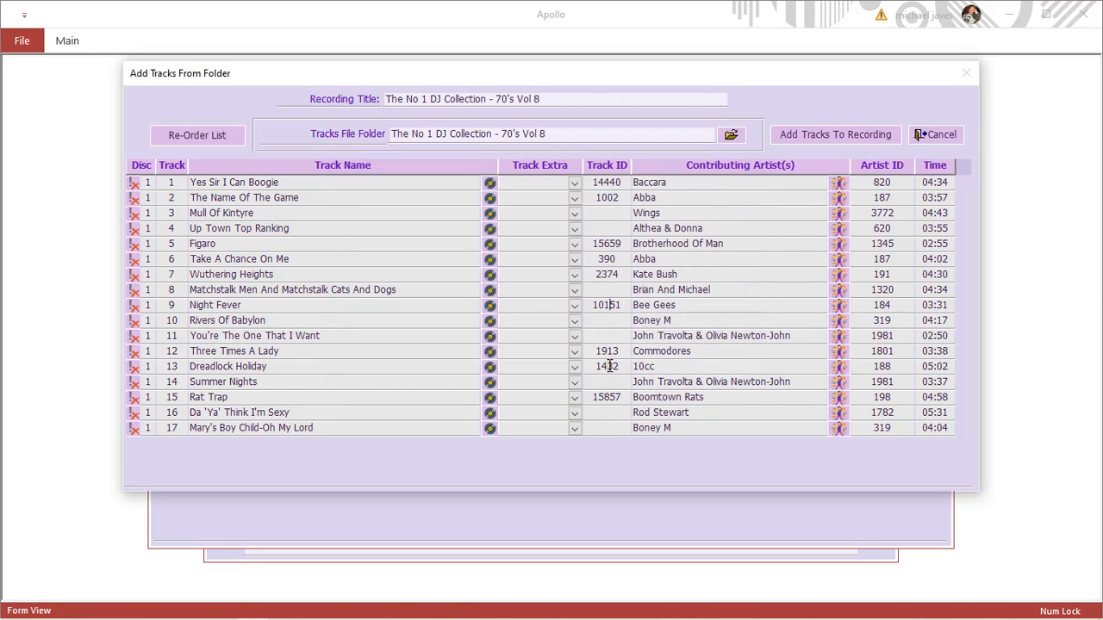
{"action": "double_click", "coordinate": [610, 367]}
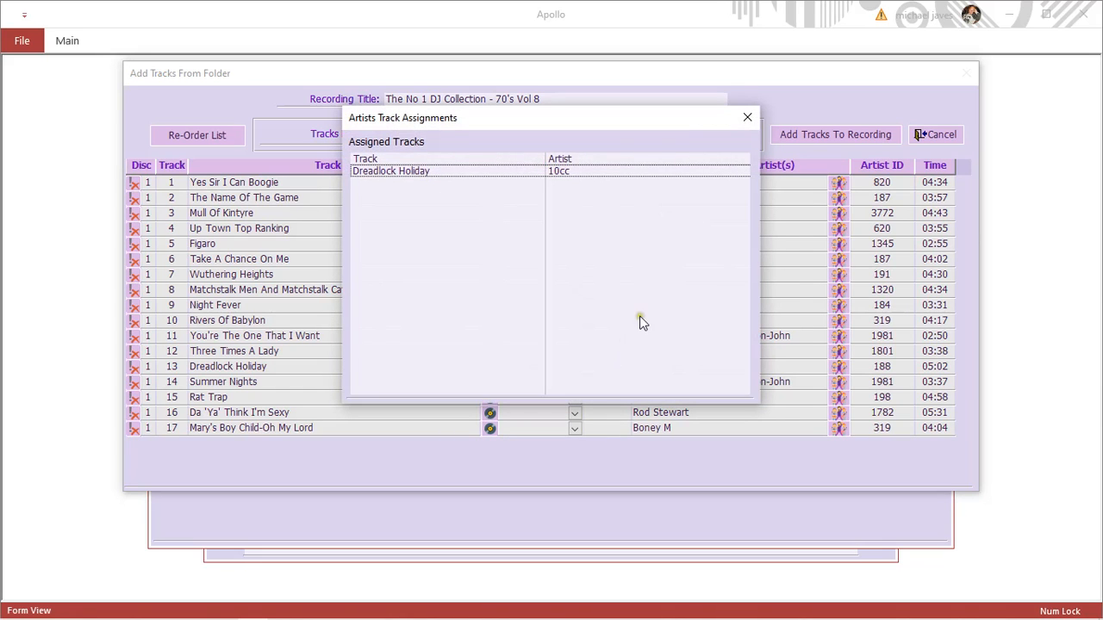
{"action": "left_click", "coordinate": [747, 118]}
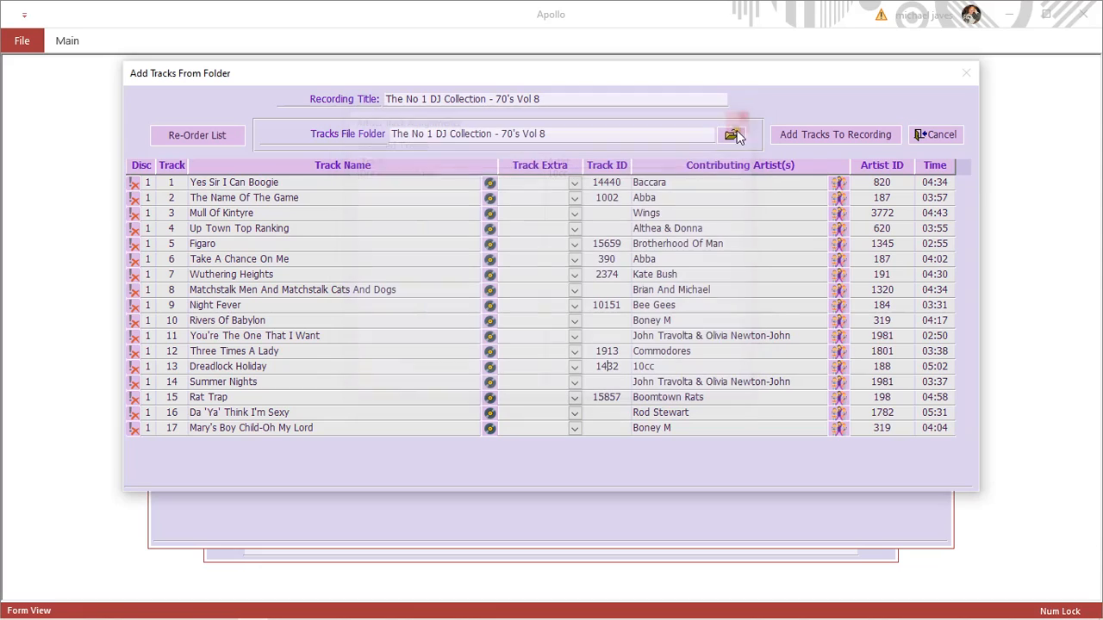
Check track 3 against the existing names beginning with Mull and add Mull Of Kintyre as a new track name.
{"action": "left_click", "coordinate": [606, 215]}
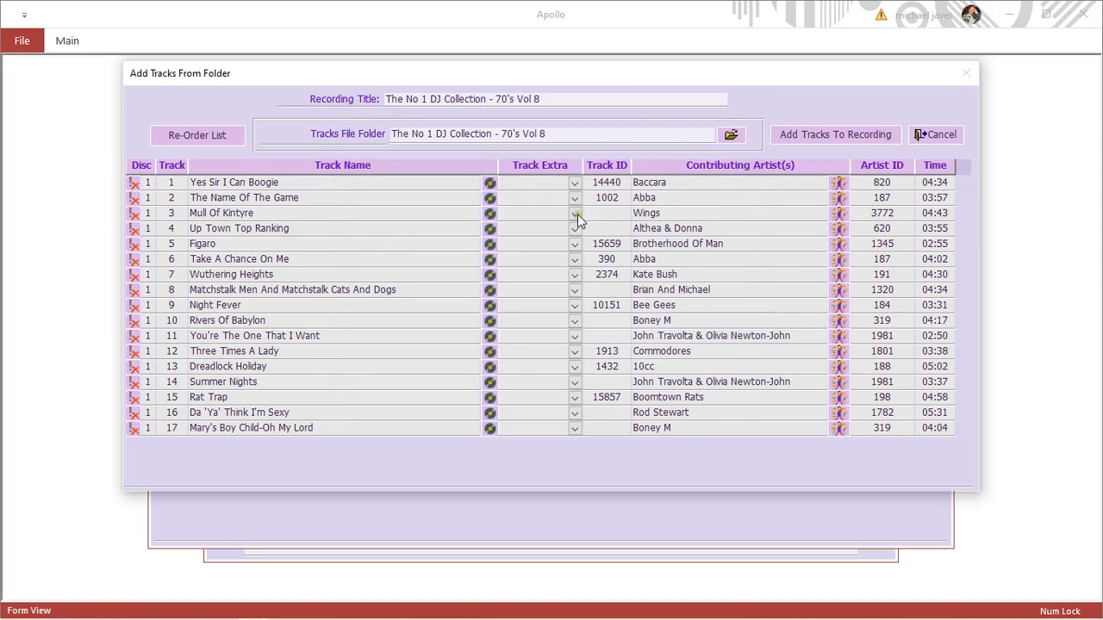
{"action": "left_click", "coordinate": [490, 215]}
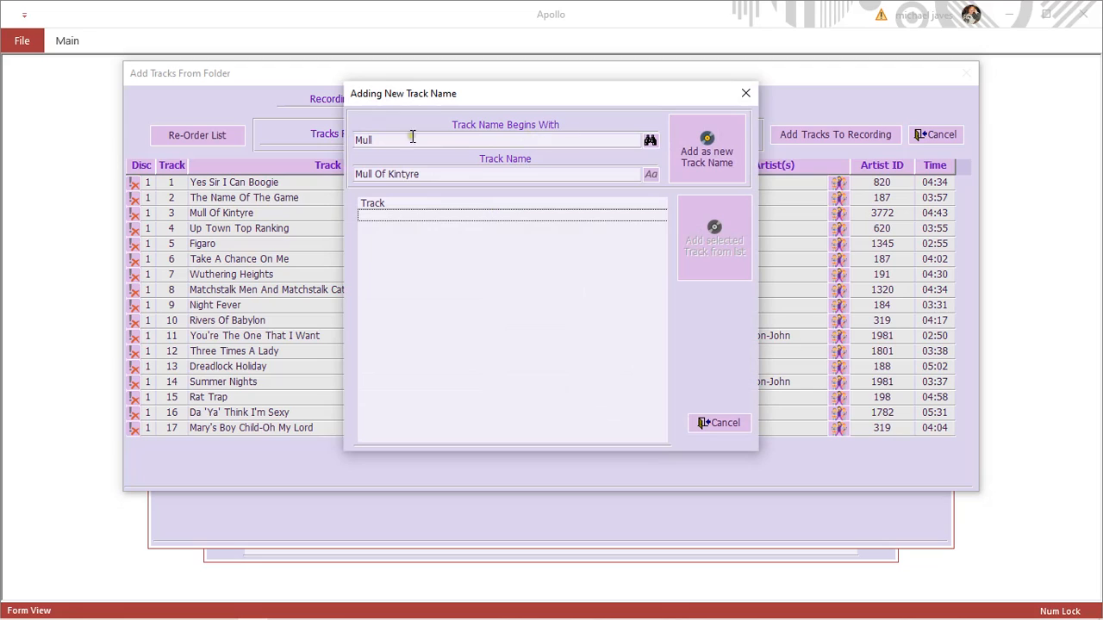
{"action": "double_click", "coordinate": [364, 141]}
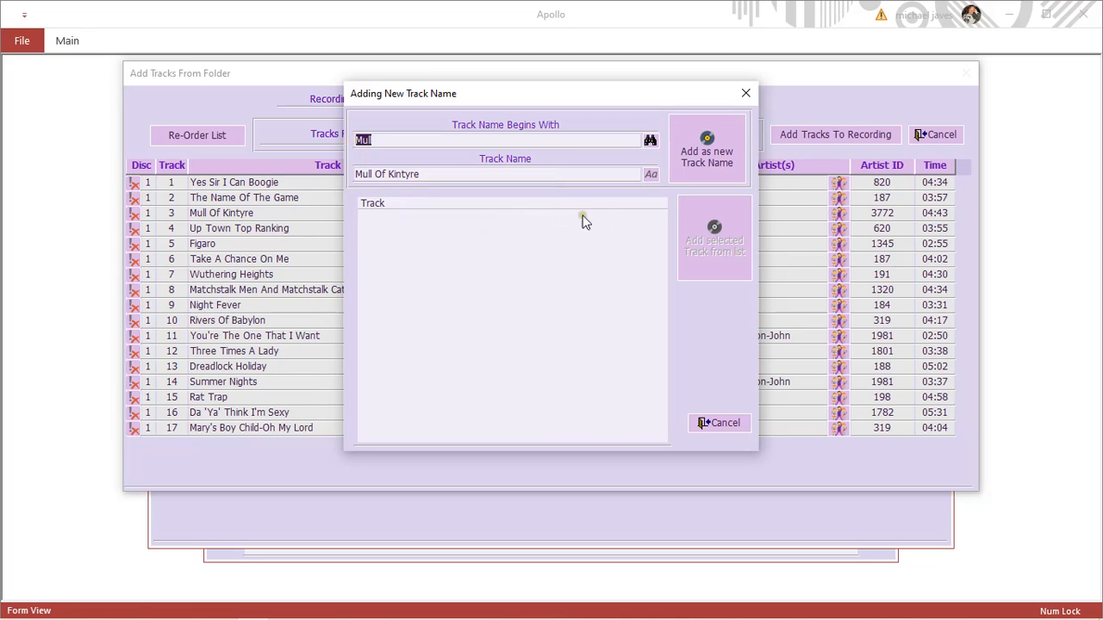
{"action": "left_click", "coordinate": [688, 168]}
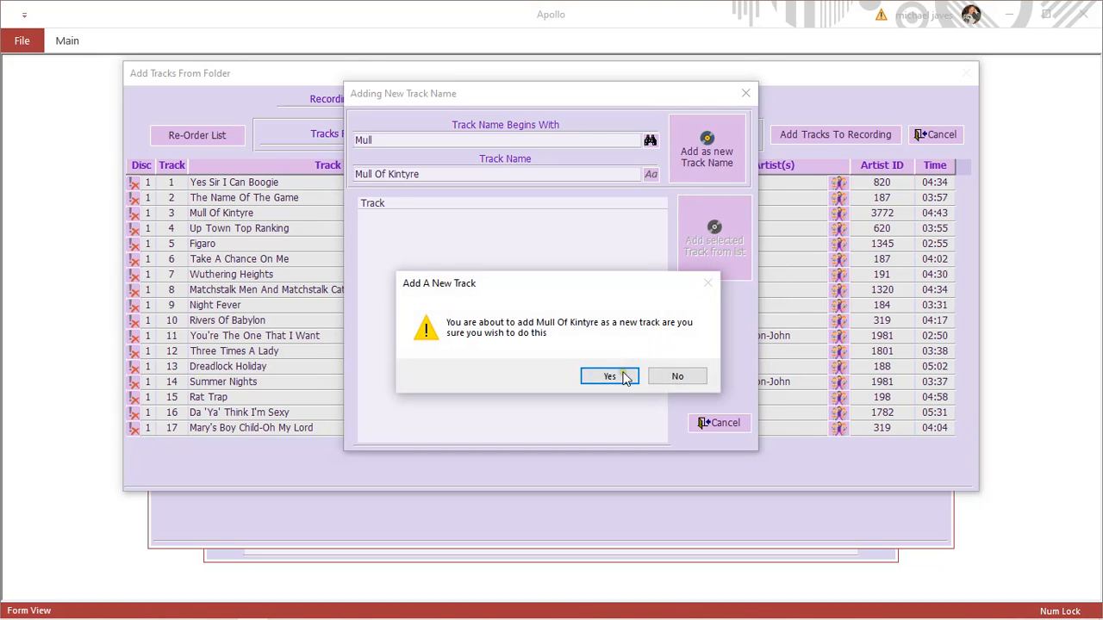
{"action": "left_click", "coordinate": [625, 374]}
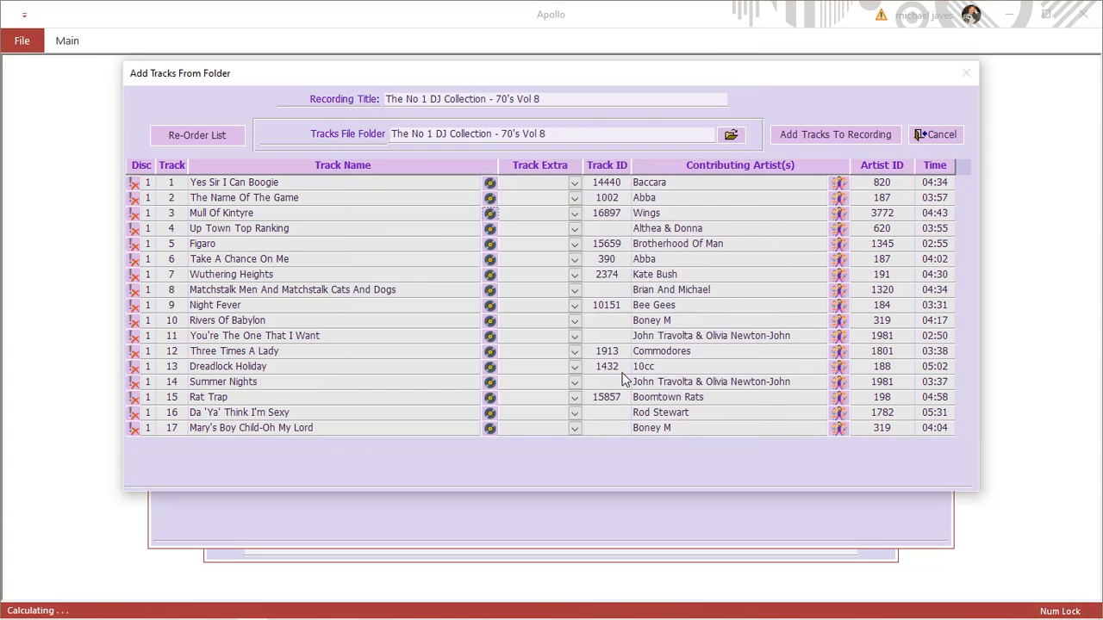
Add Up Town Top Ranking as a new track name for track 4.
{"action": "left_click", "coordinate": [489, 231]}
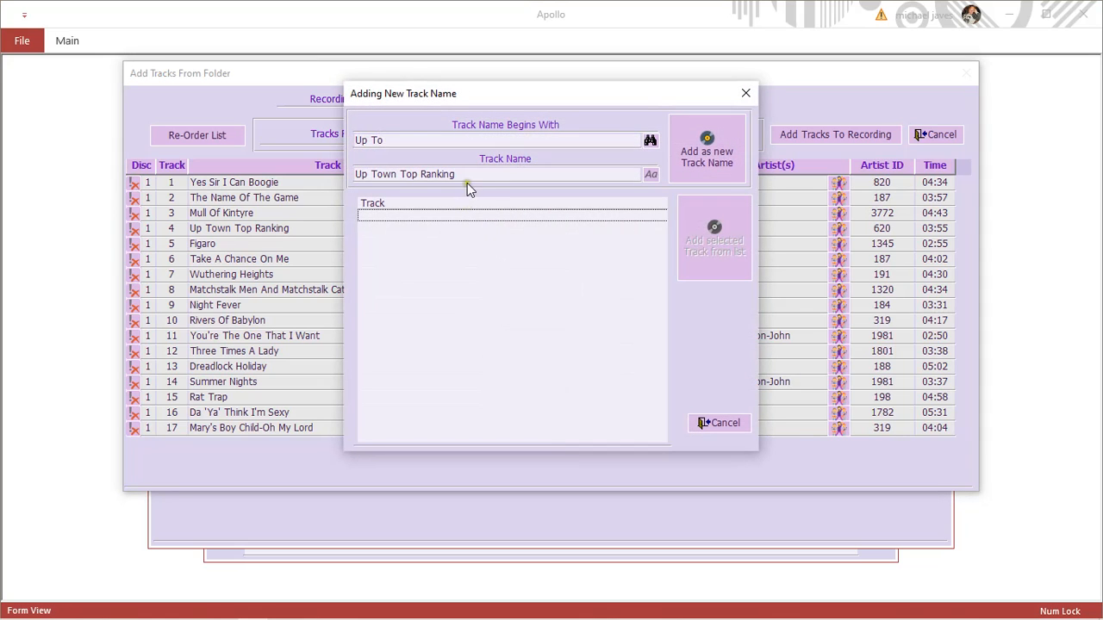
{"action": "left_click", "coordinate": [691, 152]}
{"action": "left_click", "coordinate": [610, 376]}
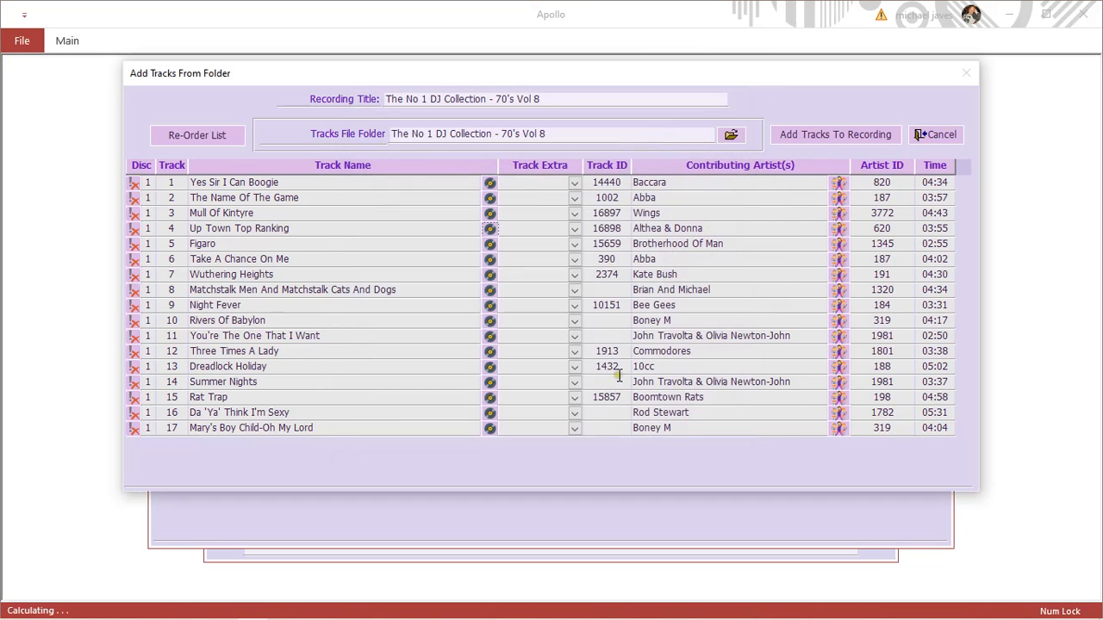
Open the name check for track 8 and compare its title with the album's Discogs tracklist in Firefox, then return to Apollo.
{"action": "left_click", "coordinate": [491, 292]}
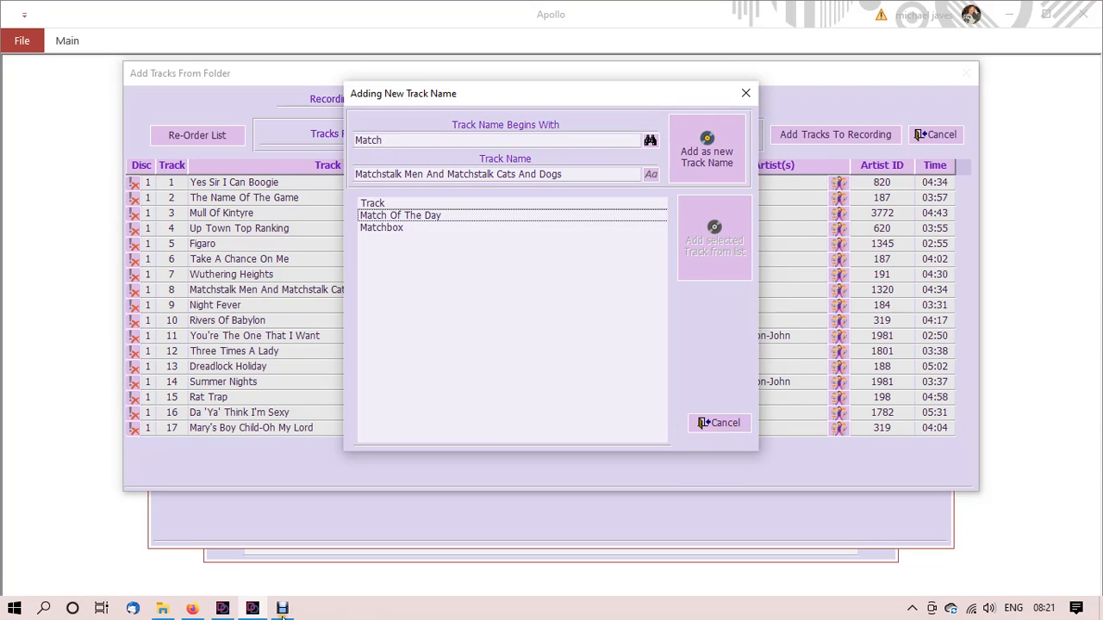
{"action": "mouse_move", "coordinate": [199, 613]}
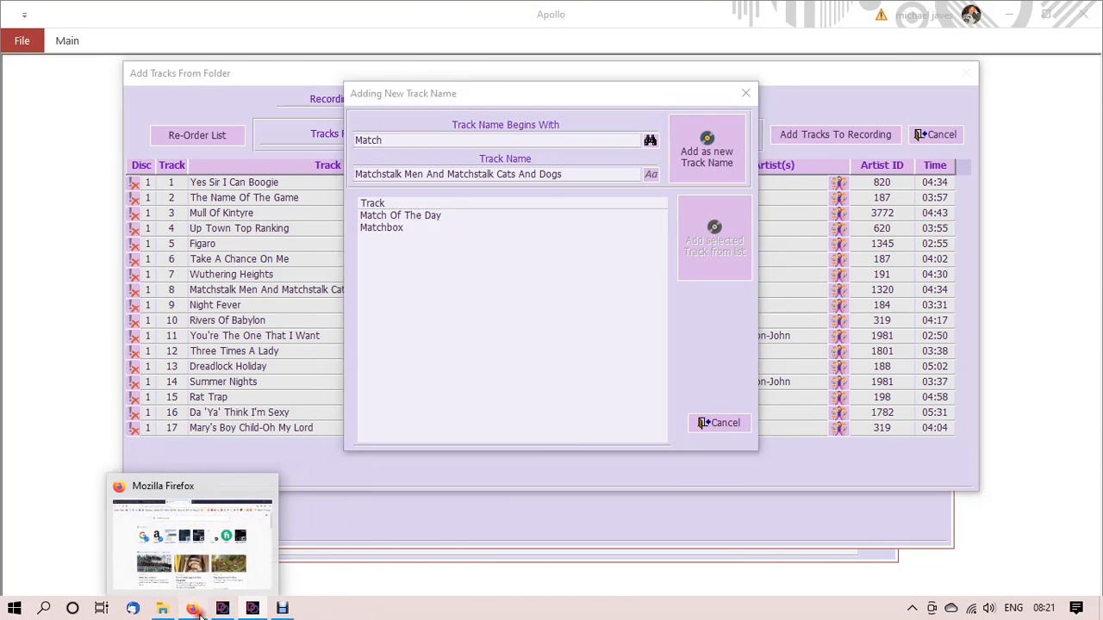
{"action": "left_click", "coordinate": [234, 552]}
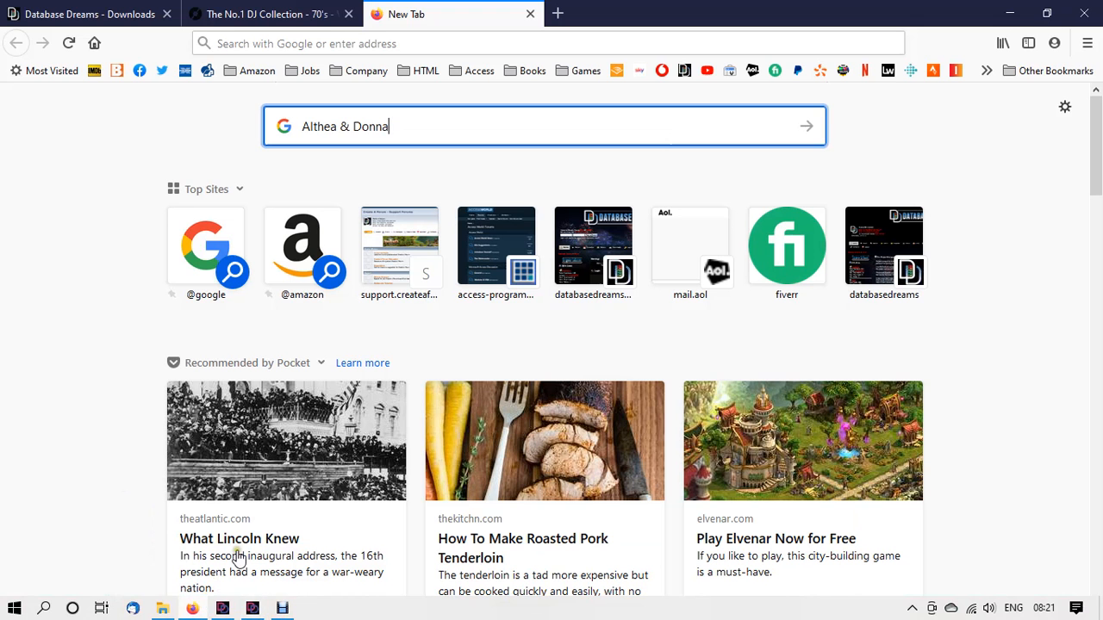
{"action": "left_click", "coordinate": [530, 14]}
{"action": "scroll", "coordinate": [511, 372], "scroll_direction": "down", "scroll_amount": 3}
{"action": "scroll", "coordinate": [511, 376], "scroll_direction": "down", "scroll_amount": 2}
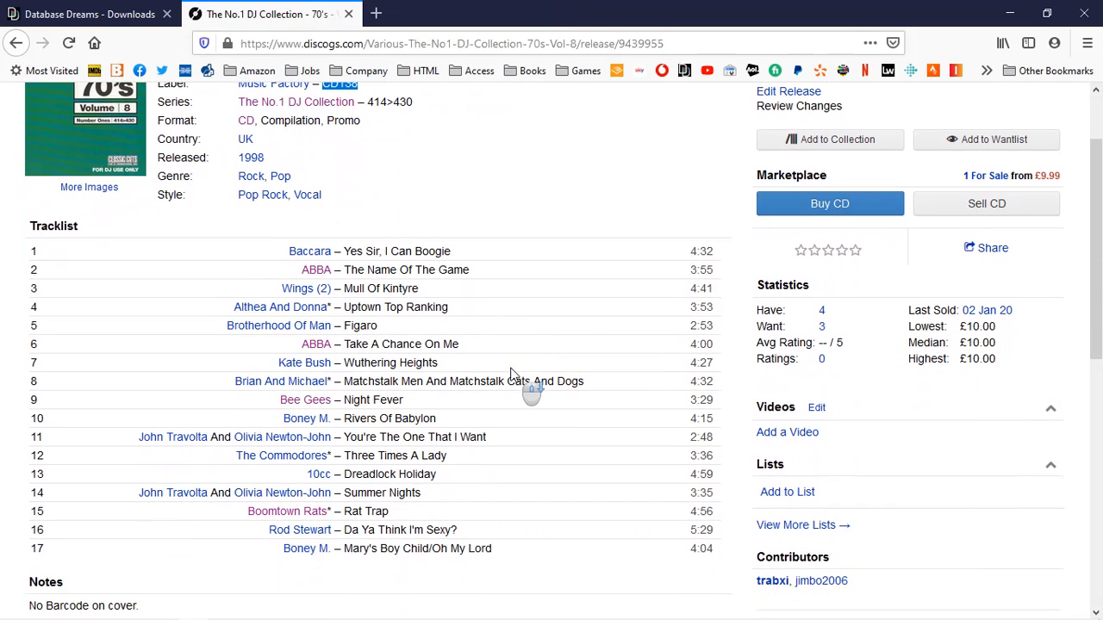
{"action": "scroll", "coordinate": [512, 362], "scroll_direction": "down", "scroll_amount": 1}
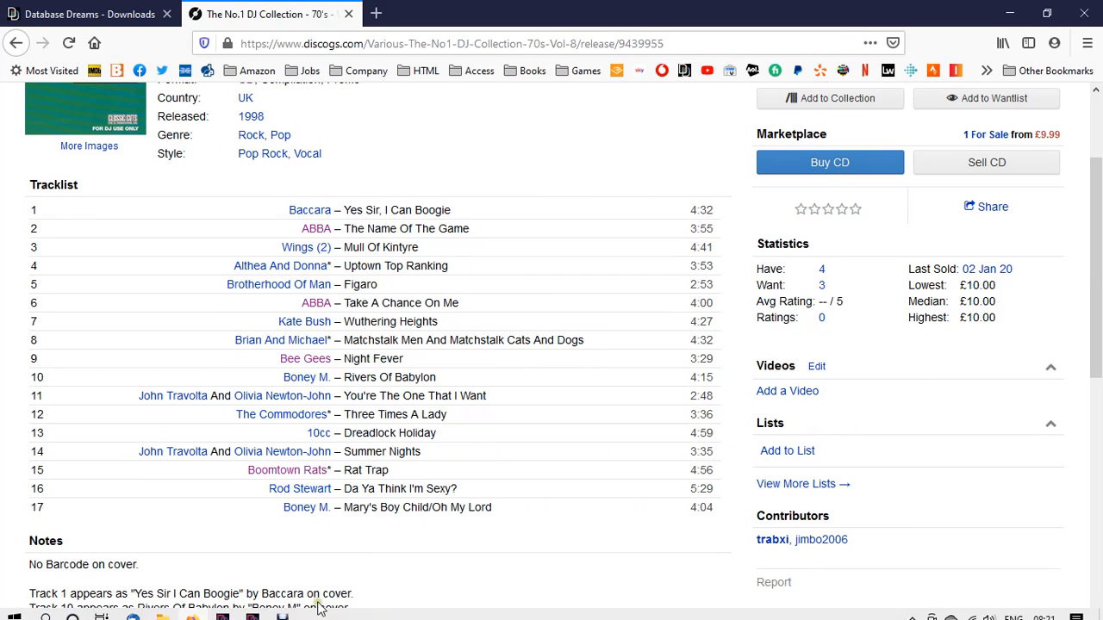
{"action": "left_click", "coordinate": [269, 610]}
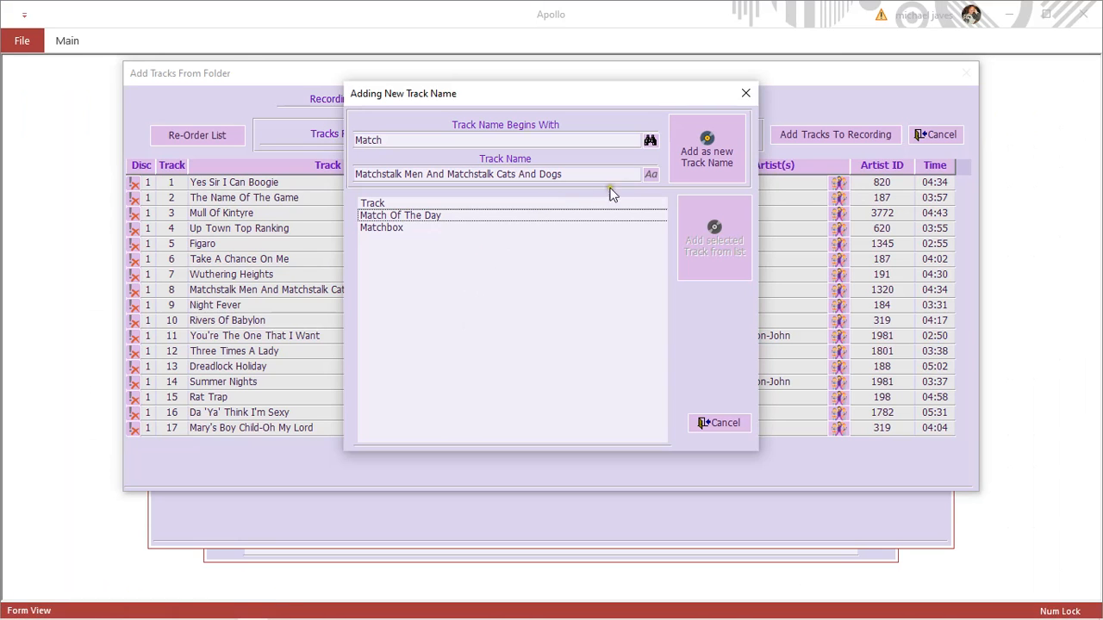
Recheck the title on Discogs and add Matchstalk Men And Matchstalk Cats And Dogs as a new track name for track 8.
{"action": "left_click", "coordinate": [691, 162]}
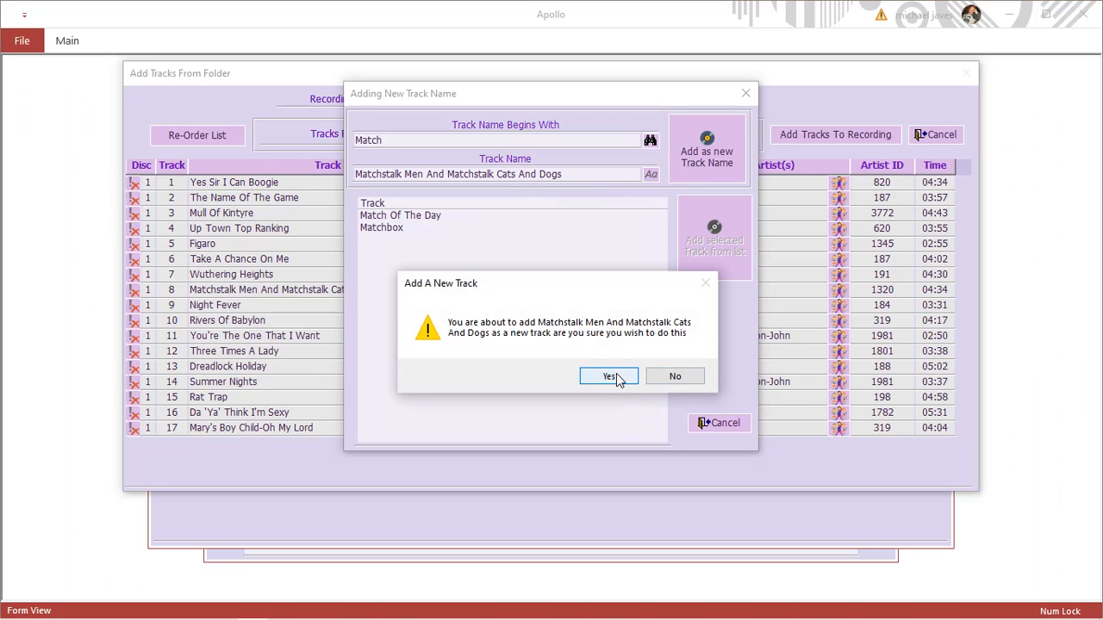
{"action": "left_click", "coordinate": [675, 376]}
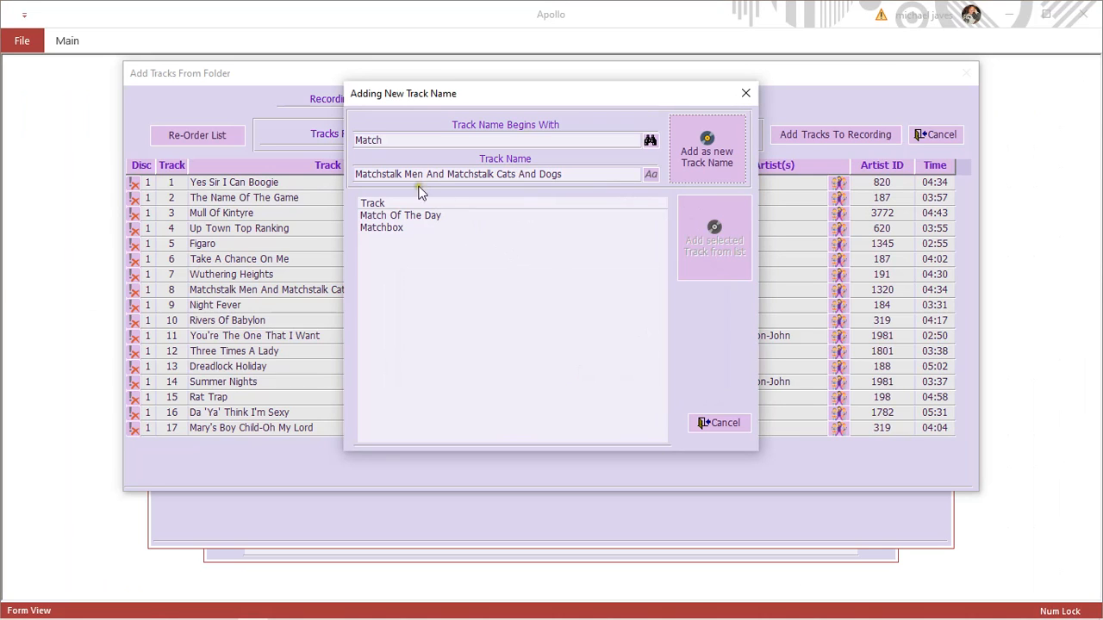
{"action": "left_click", "coordinate": [186, 611]}
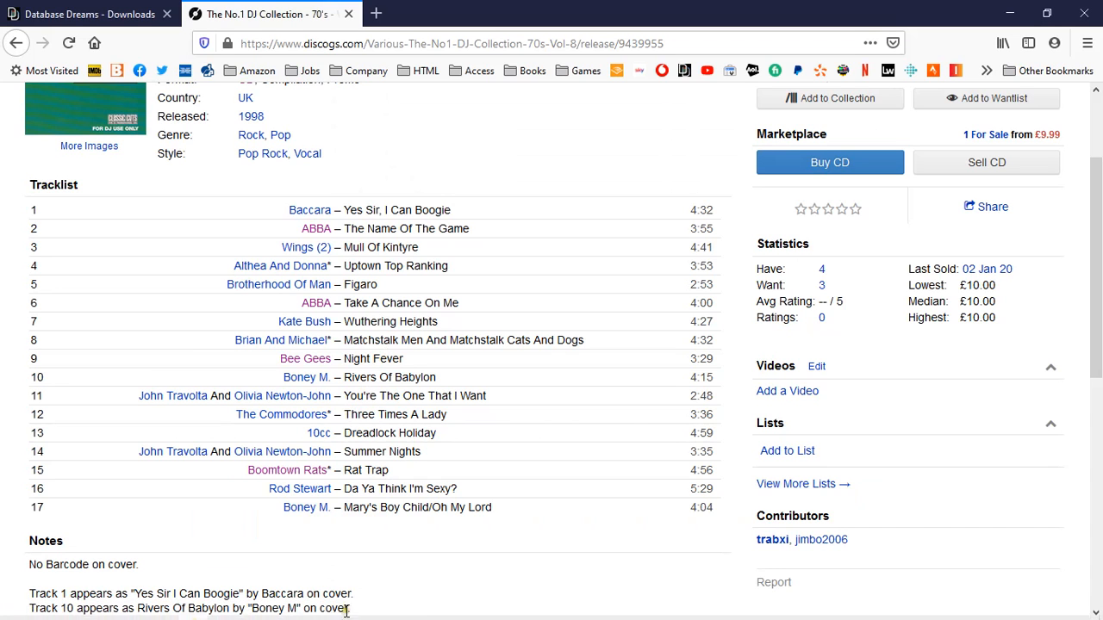
{"action": "left_click", "coordinate": [261, 610]}
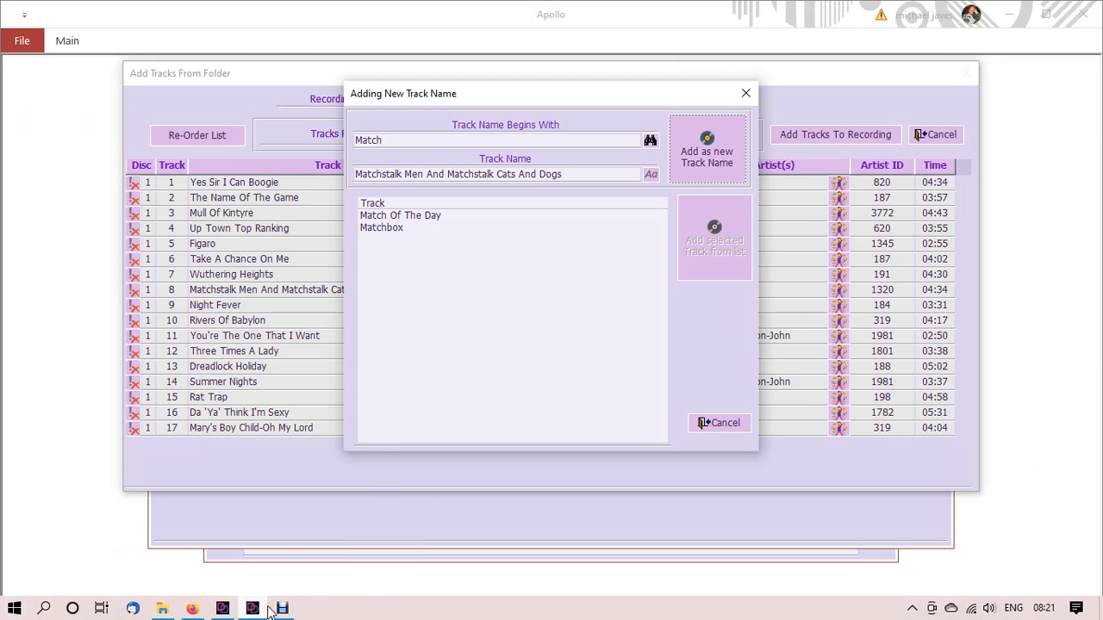
{"action": "left_click", "coordinate": [693, 166]}
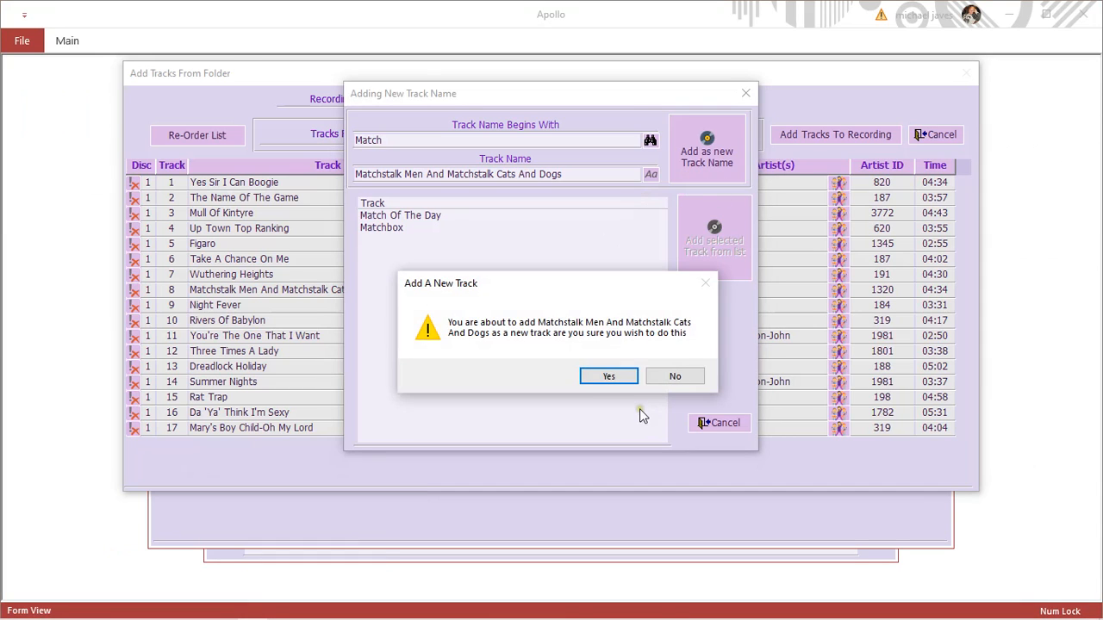
{"action": "left_click", "coordinate": [608, 379]}
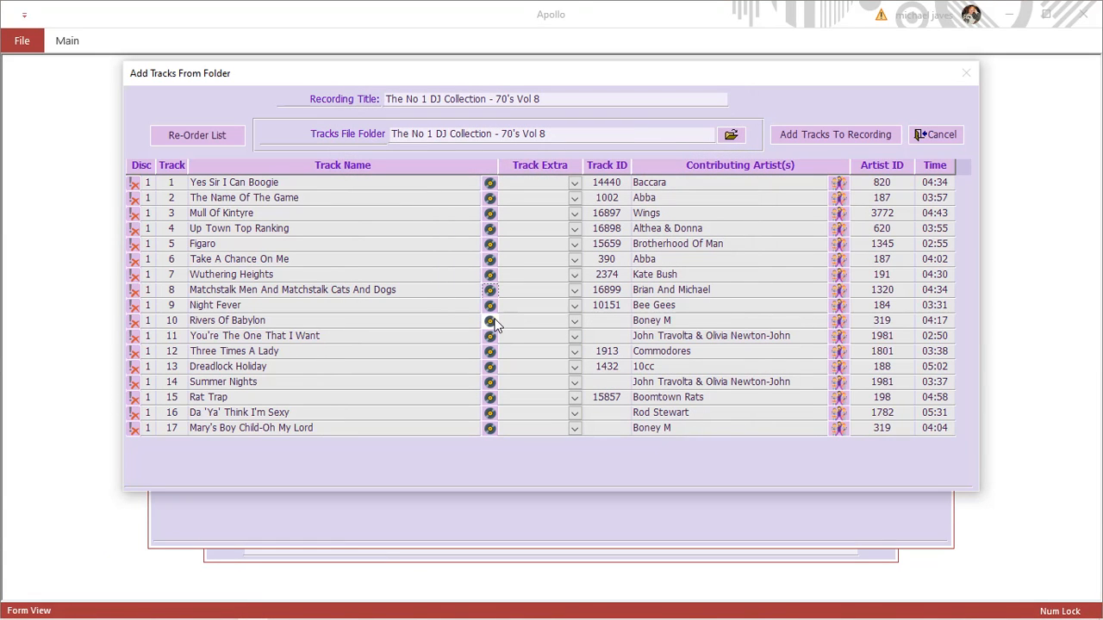
Check track 10 against the existing names beginning with River and add Rivers Of Babylon as a new track name.
{"action": "left_click", "coordinate": [491, 321]}
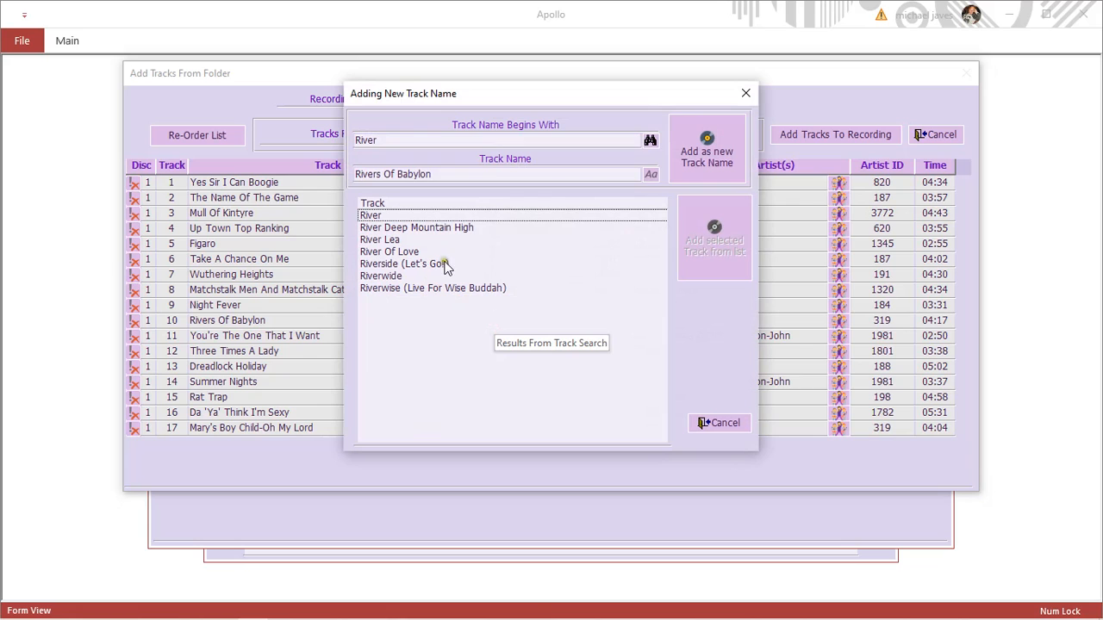
{"action": "left_click", "coordinate": [692, 173]}
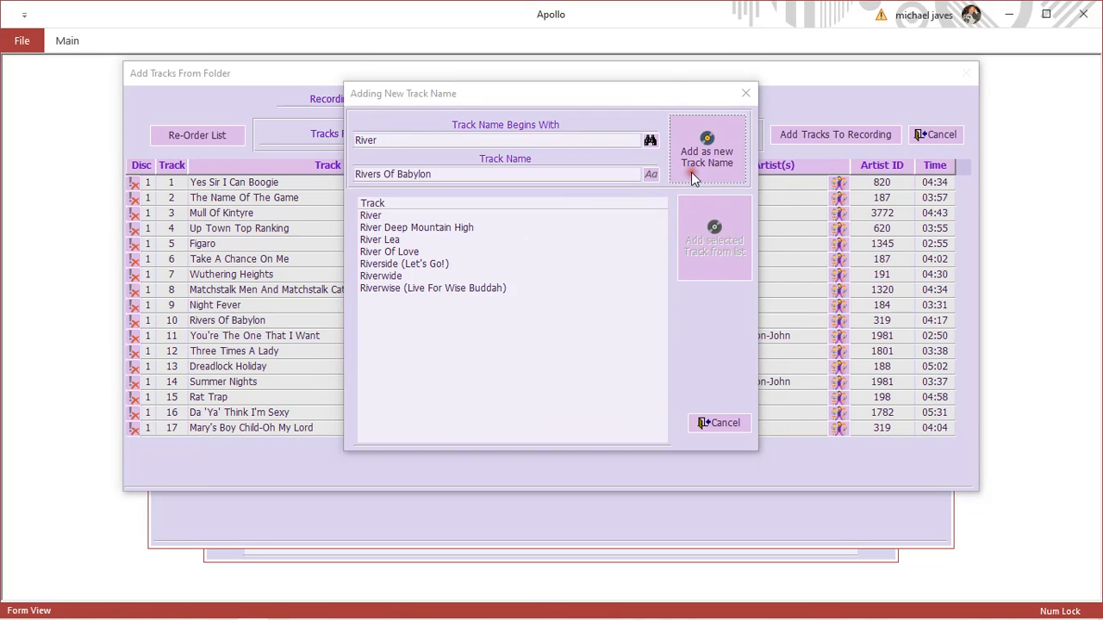
{"action": "left_click", "coordinate": [614, 377]}
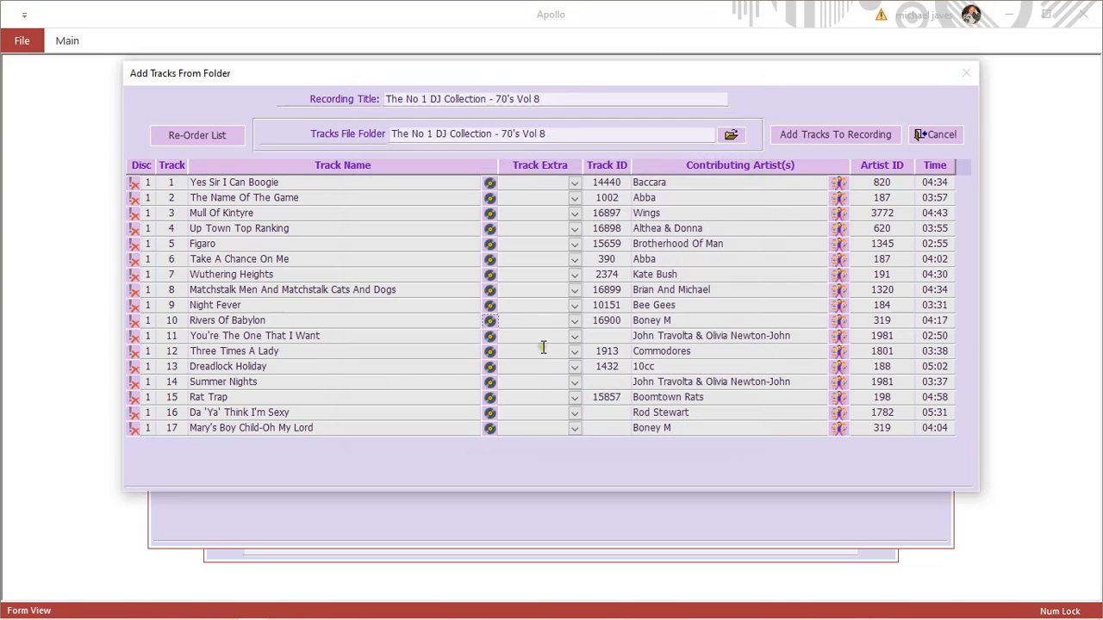
Search the existing names for "You're t" and "*You're t", and add You're The One That I Want as a new track name for track 11.
{"action": "left_click", "coordinate": [489, 337]}
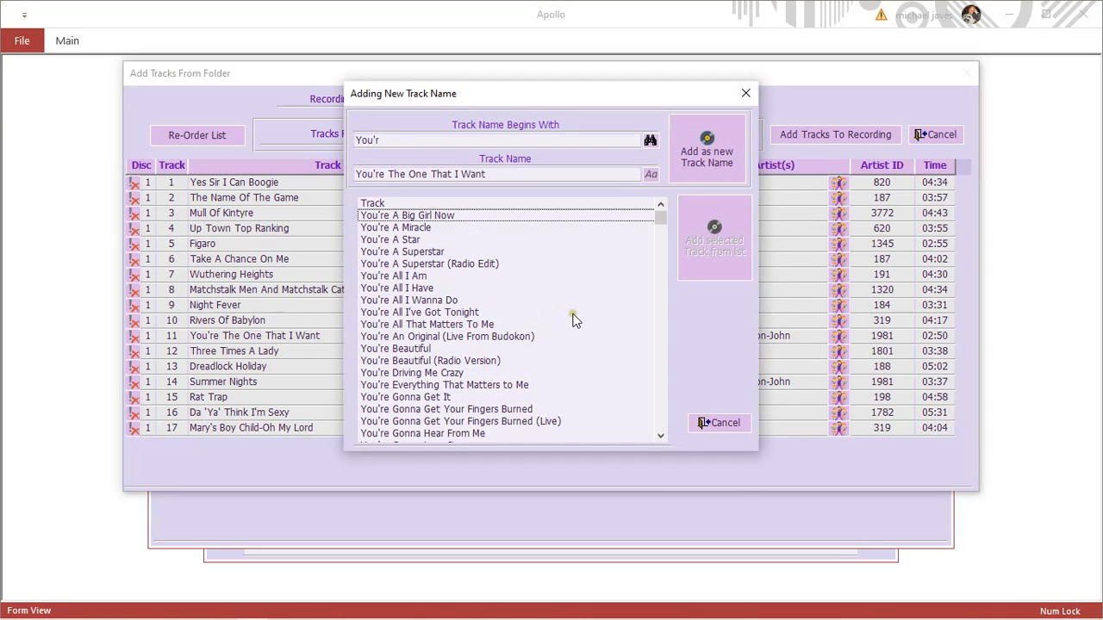
{"action": "scroll", "coordinate": [576, 320], "scroll_direction": "down", "scroll_amount": 4}
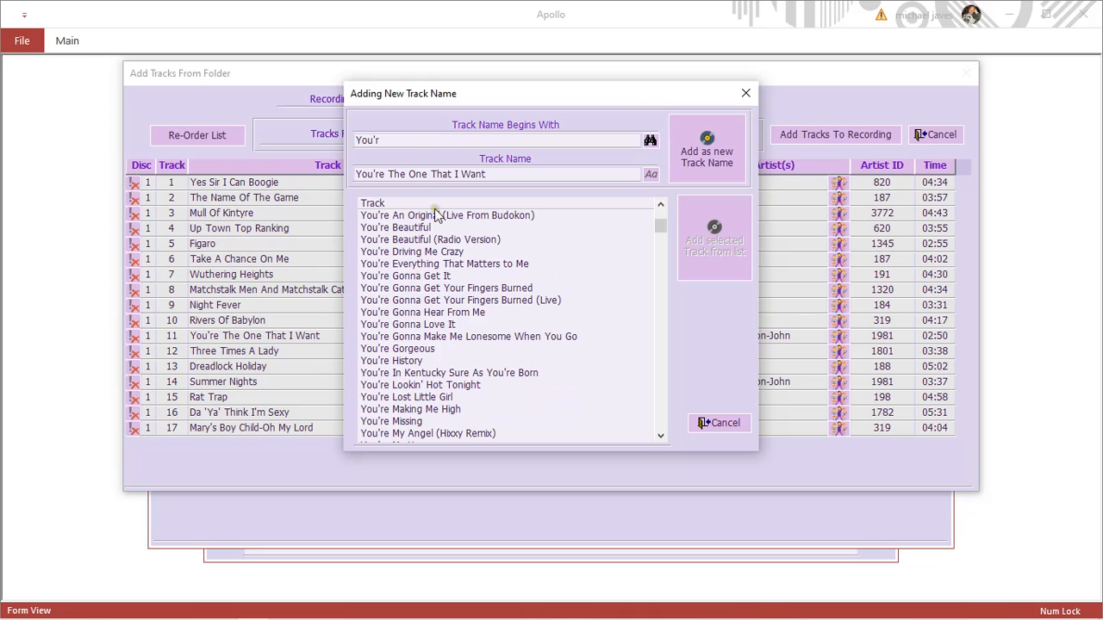
{"action": "left_click", "coordinate": [407, 139]}
{"action": "left_click", "coordinate": [650, 141]}
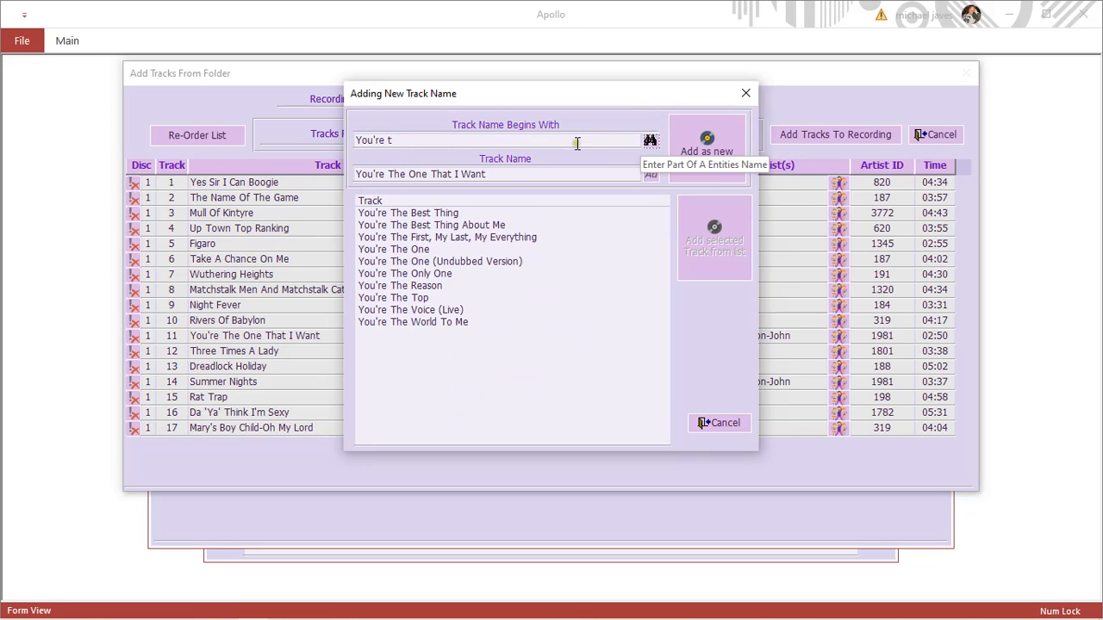
{"action": "left_click", "coordinate": [358, 141]}
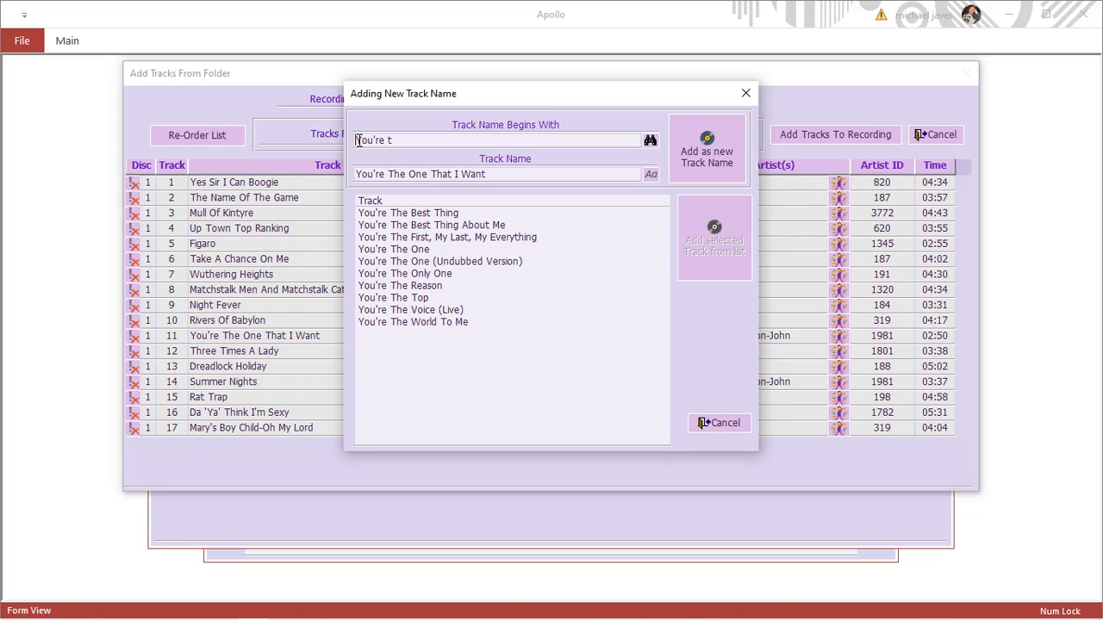
{"action": "type", "text": "*"}
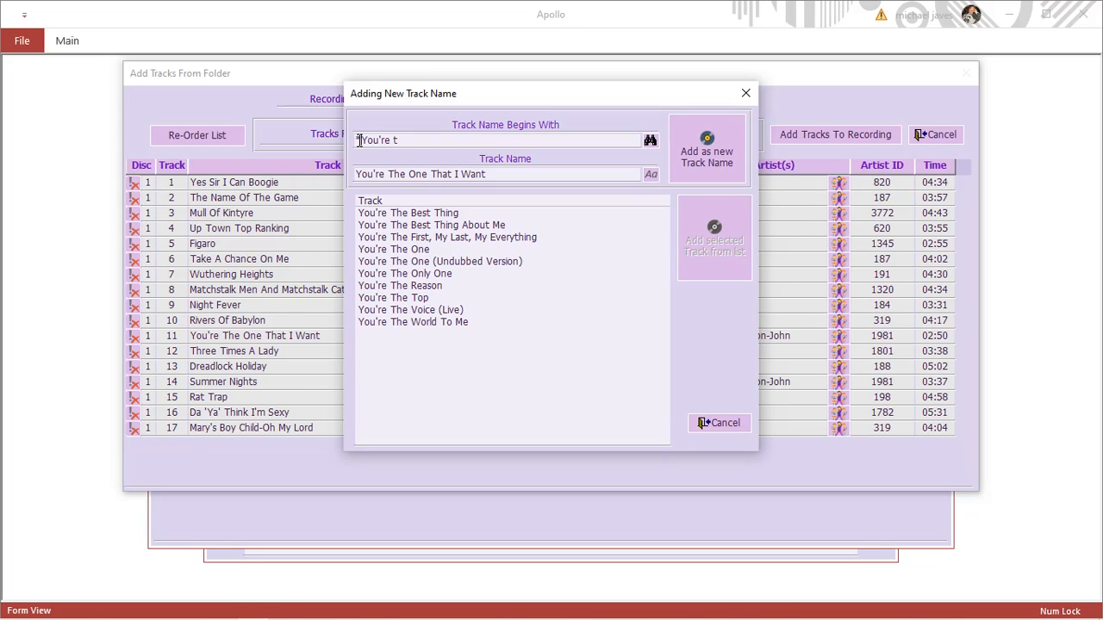
{"action": "left_click", "coordinate": [649, 141]}
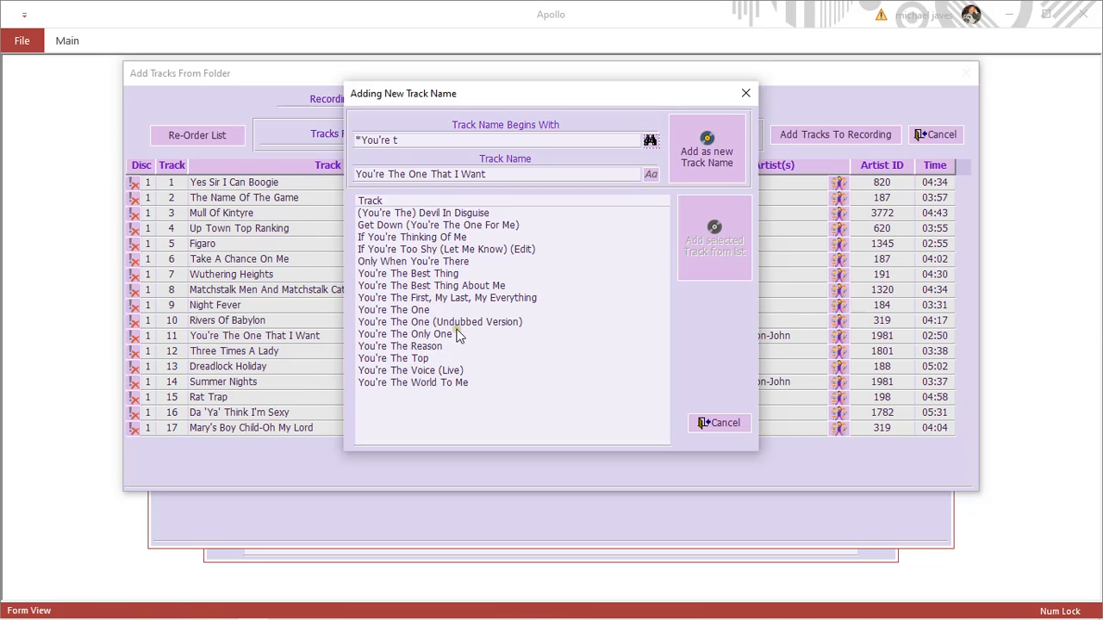
{"action": "left_click", "coordinate": [711, 170]}
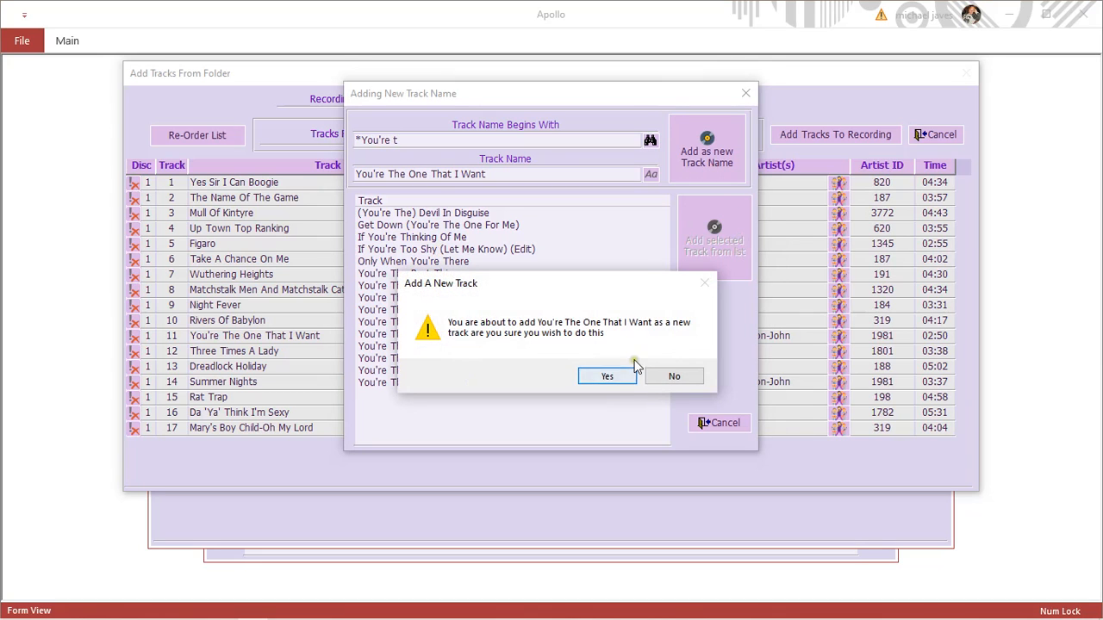
{"action": "left_click", "coordinate": [614, 374]}
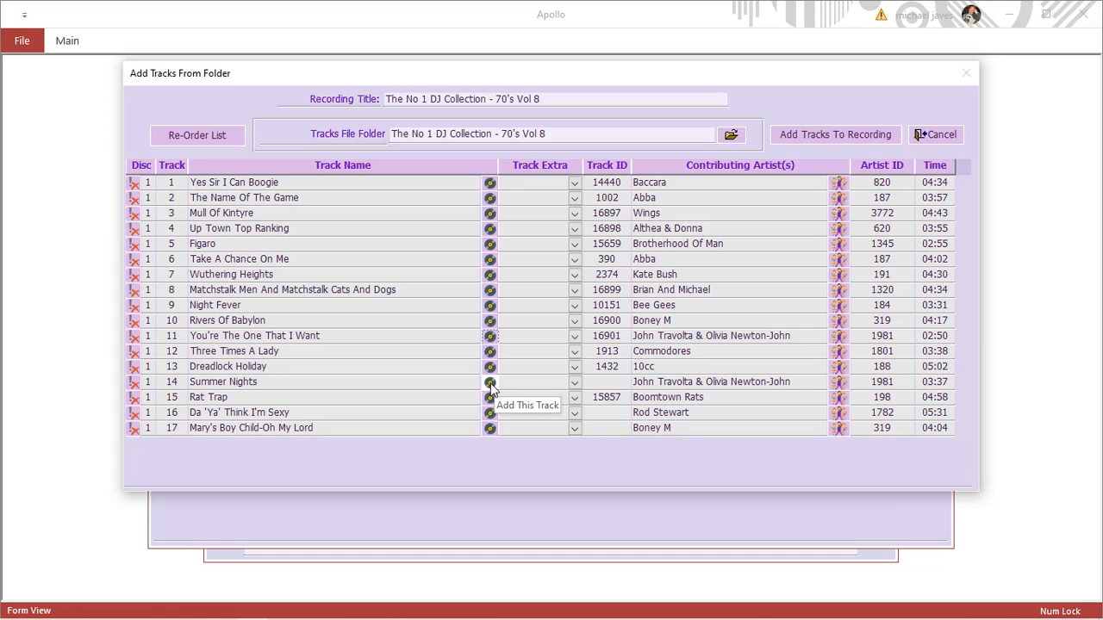
Add Summer Nights as a new track name for track 14 and check the artist assigned to Rat Trap's track ID.
{"action": "left_click", "coordinate": [489, 384]}
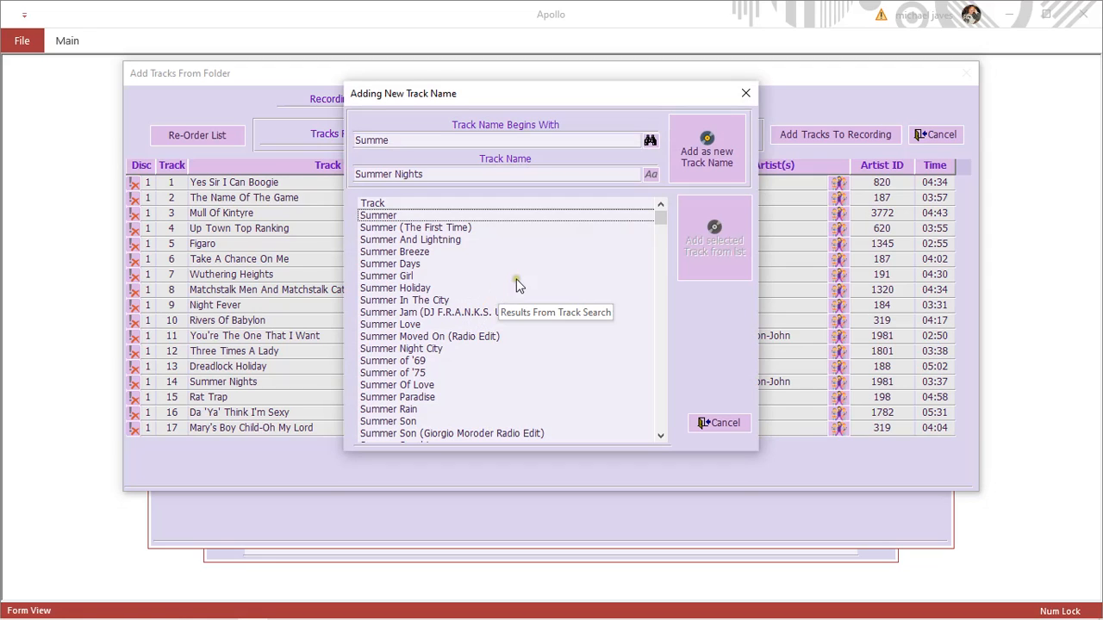
{"action": "scroll", "coordinate": [564, 297], "scroll_direction": "down", "scroll_amount": 4}
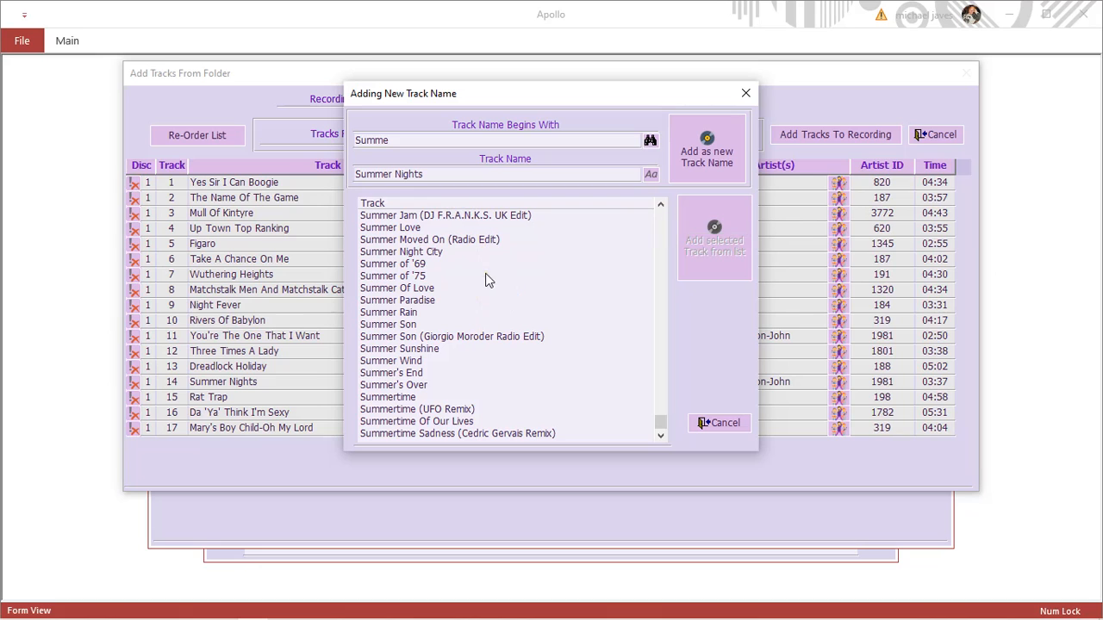
{"action": "left_click", "coordinate": [687, 172]}
{"action": "left_click", "coordinate": [611, 376]}
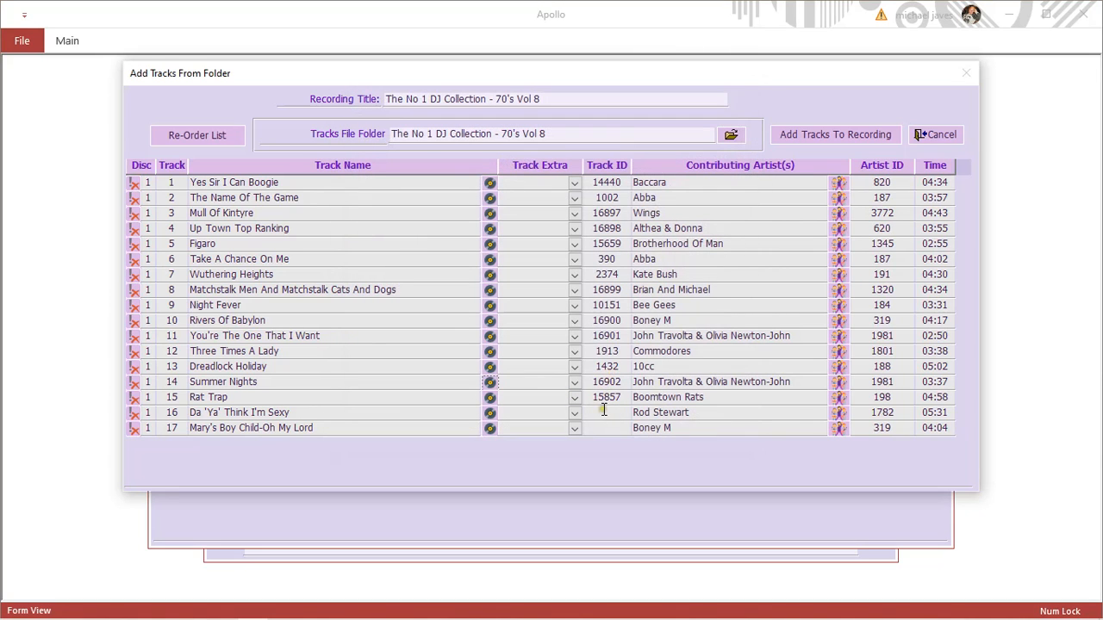
{"action": "double_click", "coordinate": [608, 399]}
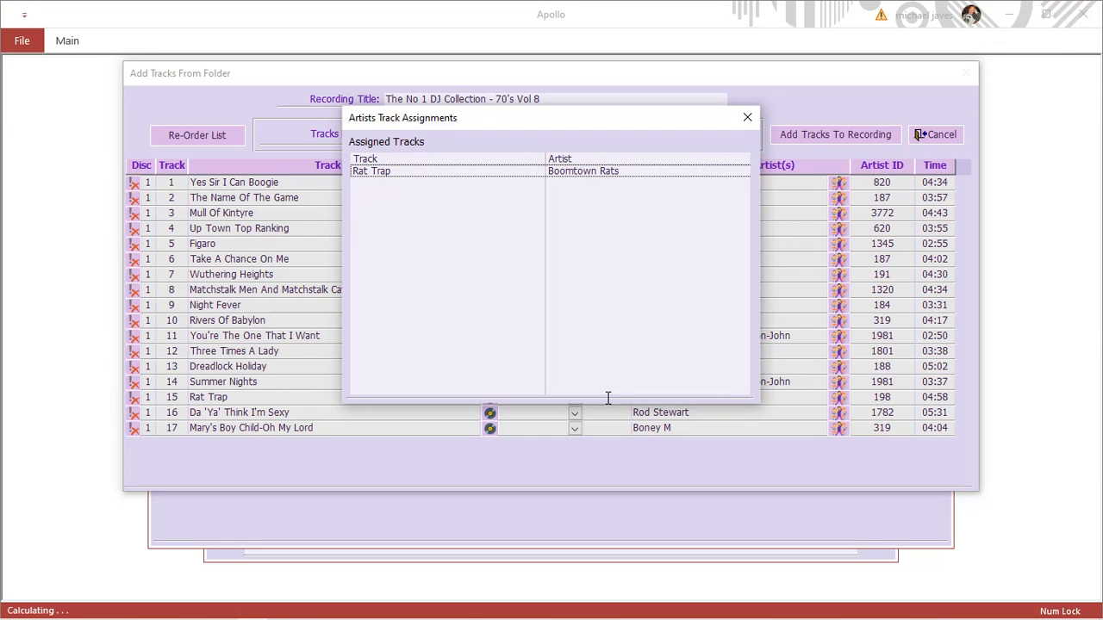
{"action": "left_click", "coordinate": [747, 119]}
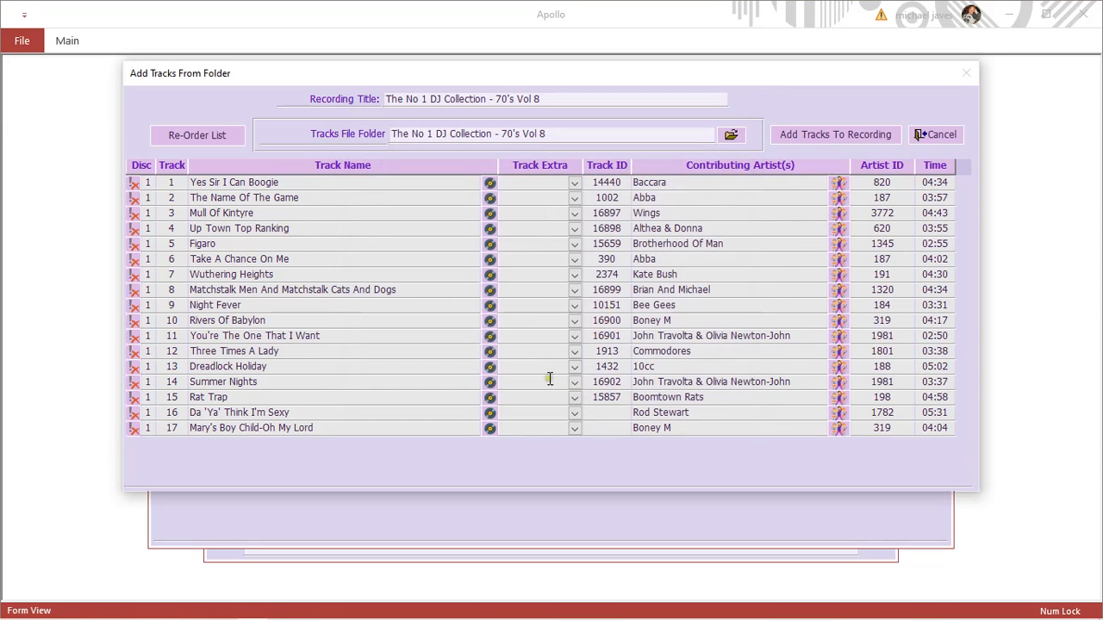
Search the existing names for "Da Y" and assign the existing track Da Ya Think I'm Sexy to track 16.
{"action": "left_click", "coordinate": [490, 415]}
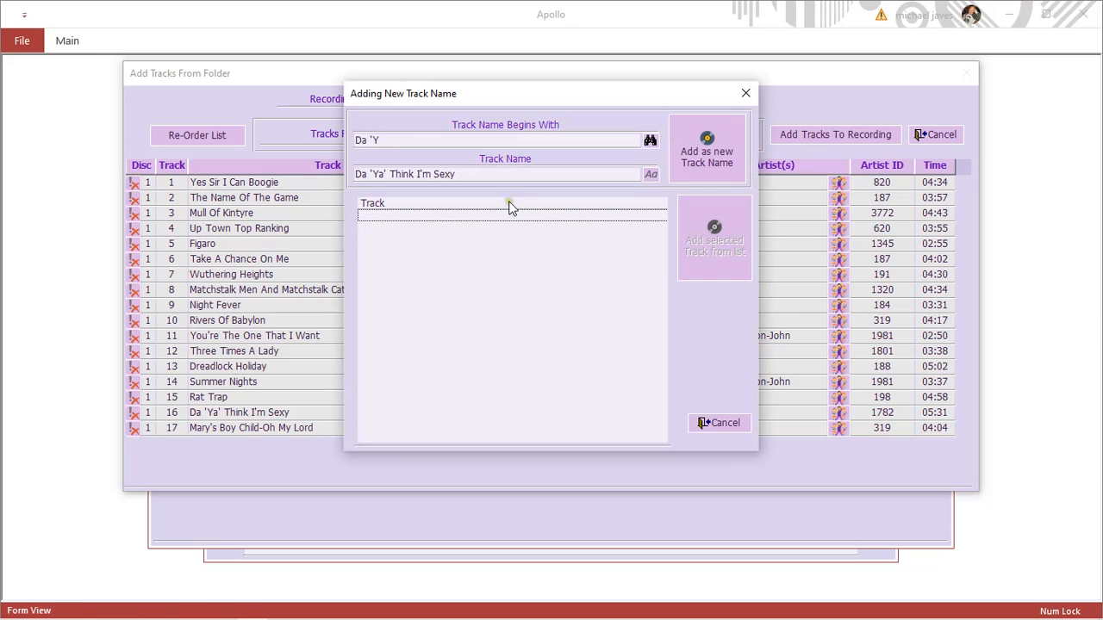
{"action": "left_click", "coordinate": [373, 140]}
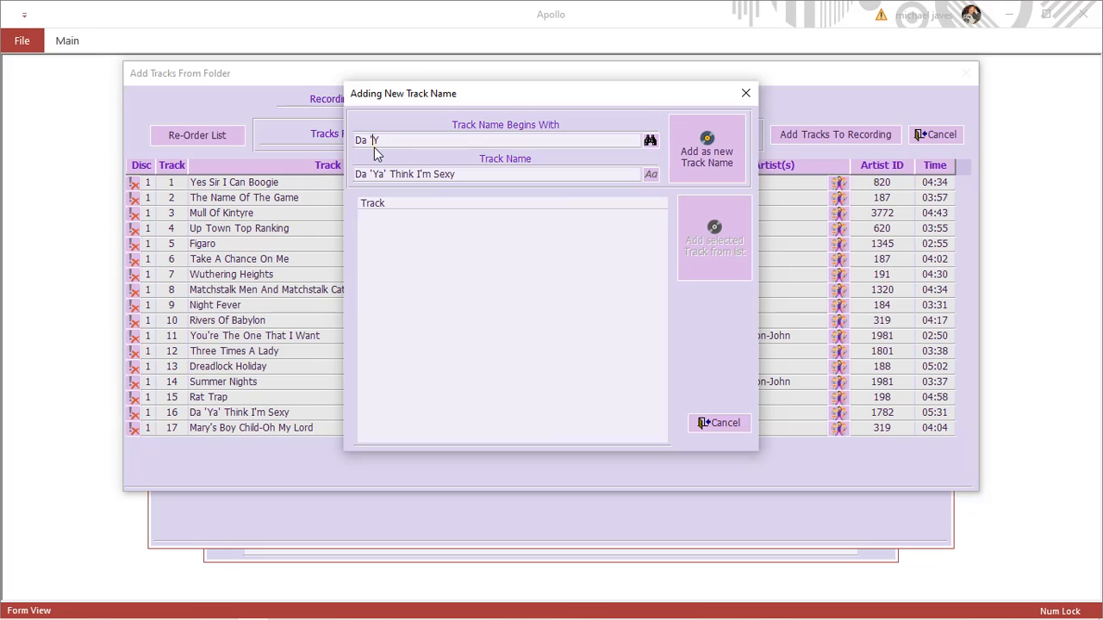
{"action": "key", "text": "BackSpace"}
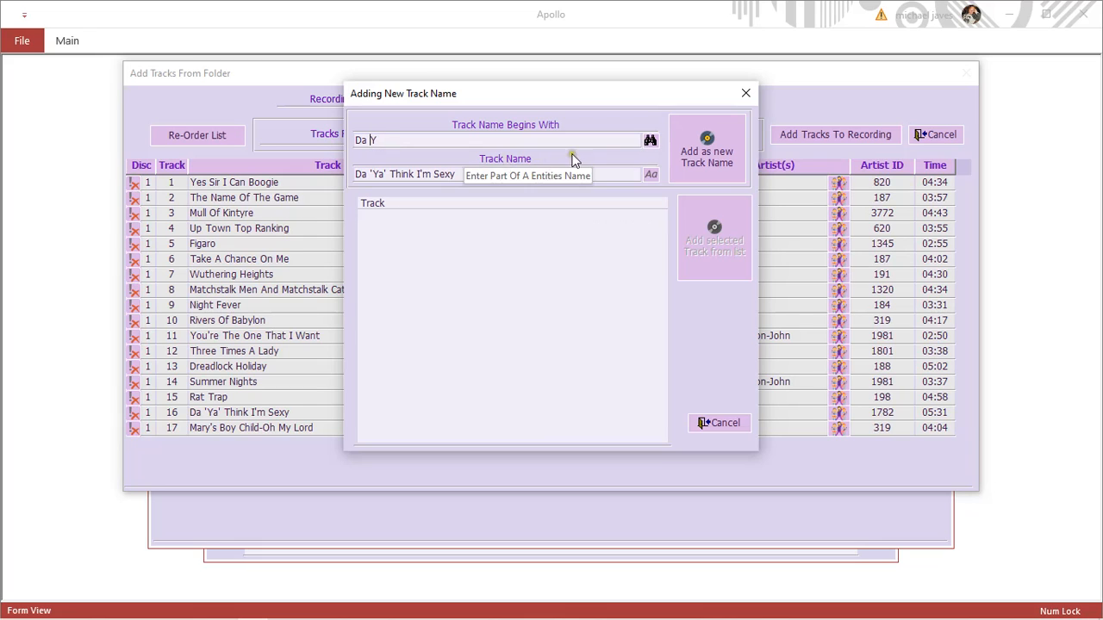
{"action": "left_click", "coordinate": [650, 141]}
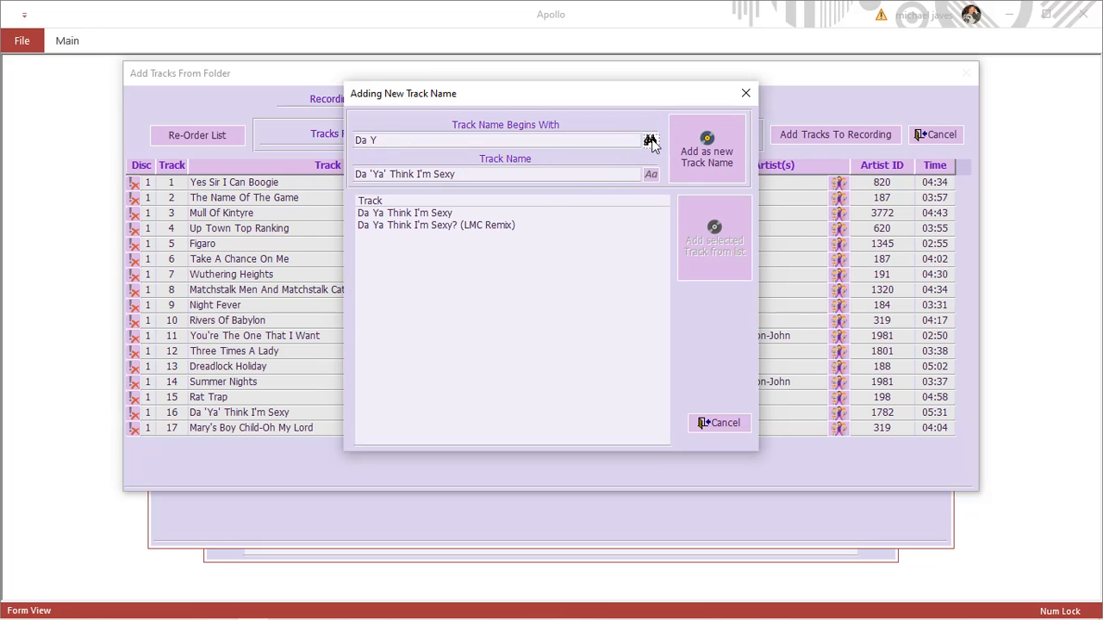
{"action": "left_click", "coordinate": [440, 216]}
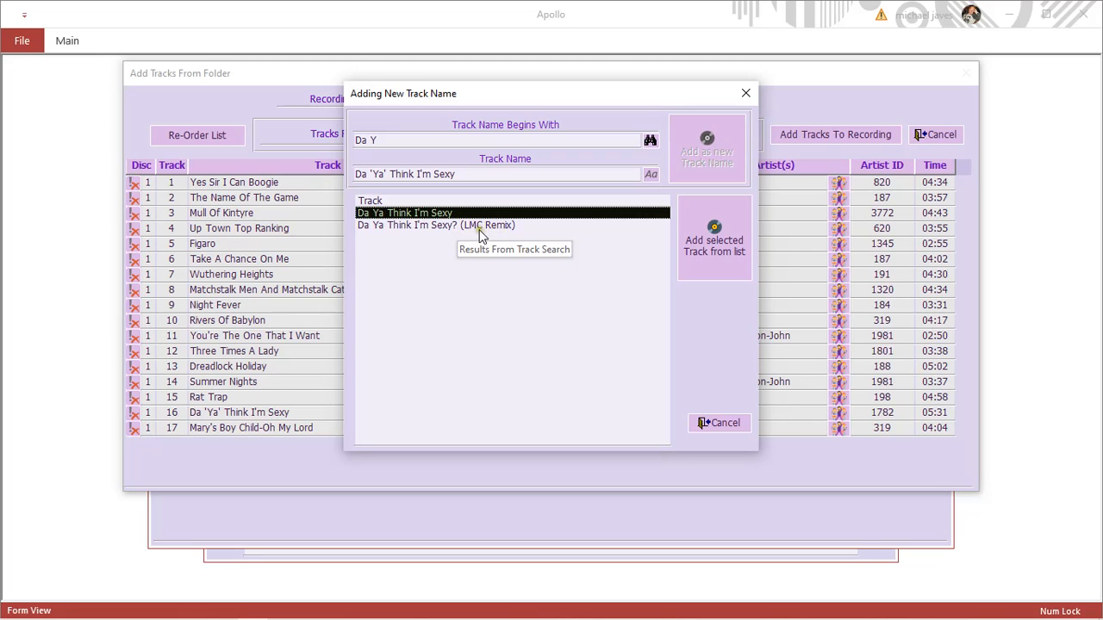
{"action": "left_click", "coordinate": [484, 229]}
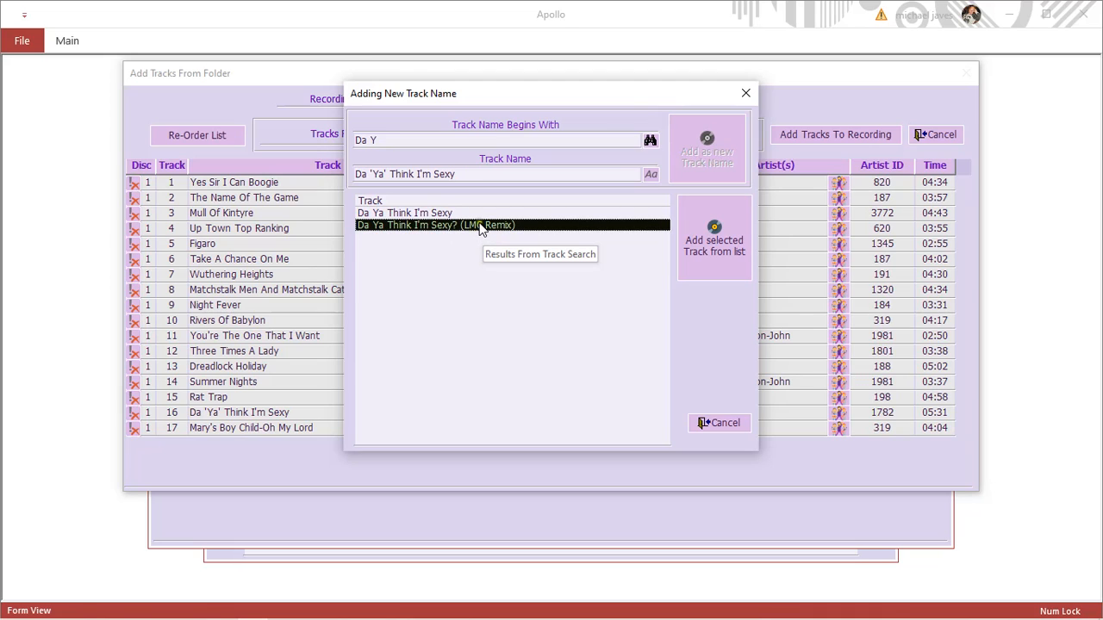
{"action": "left_click", "coordinate": [480, 214]}
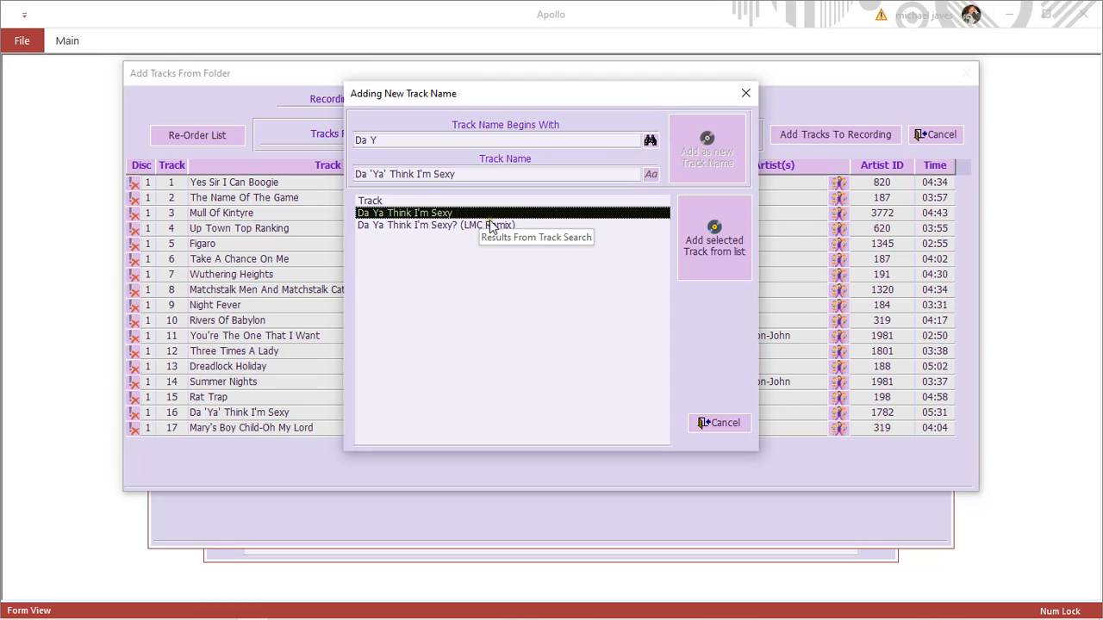
{"action": "left_click", "coordinate": [488, 226]}
{"action": "mouse_move", "coordinate": [530, 107]}
{"action": "left_mouse_down"}
{"action": "mouse_move", "coordinate": [525, 267]}
{"action": "mouse_move", "coordinate": [548, 185]}
{"action": "mouse_move", "coordinate": [545, 111]}
{"action": "left_mouse_up"}
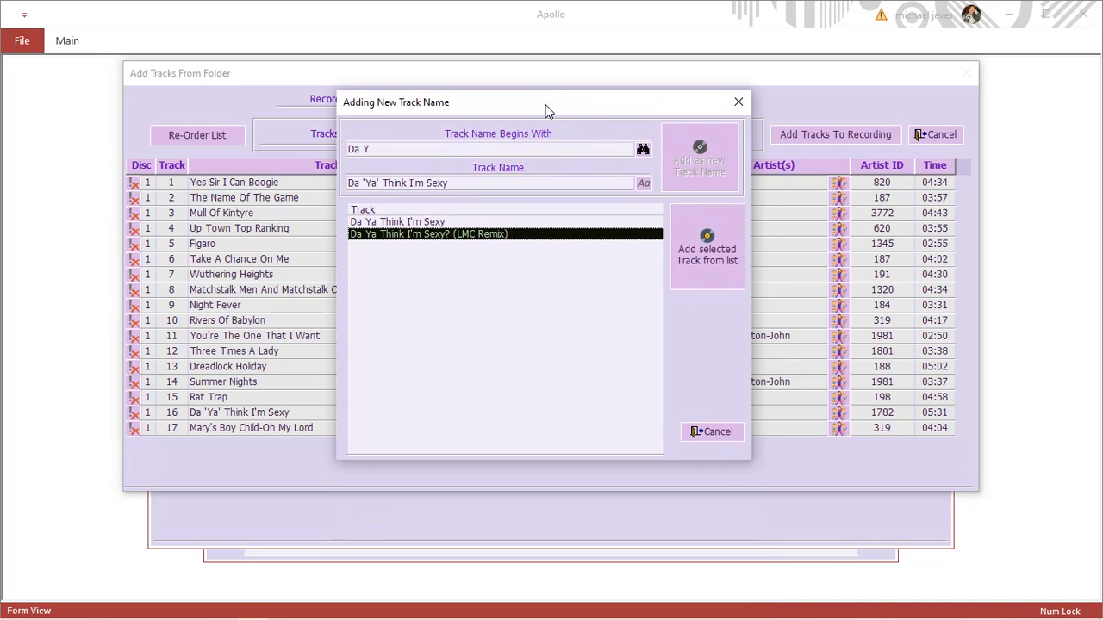
{"action": "left_click", "coordinate": [537, 222]}
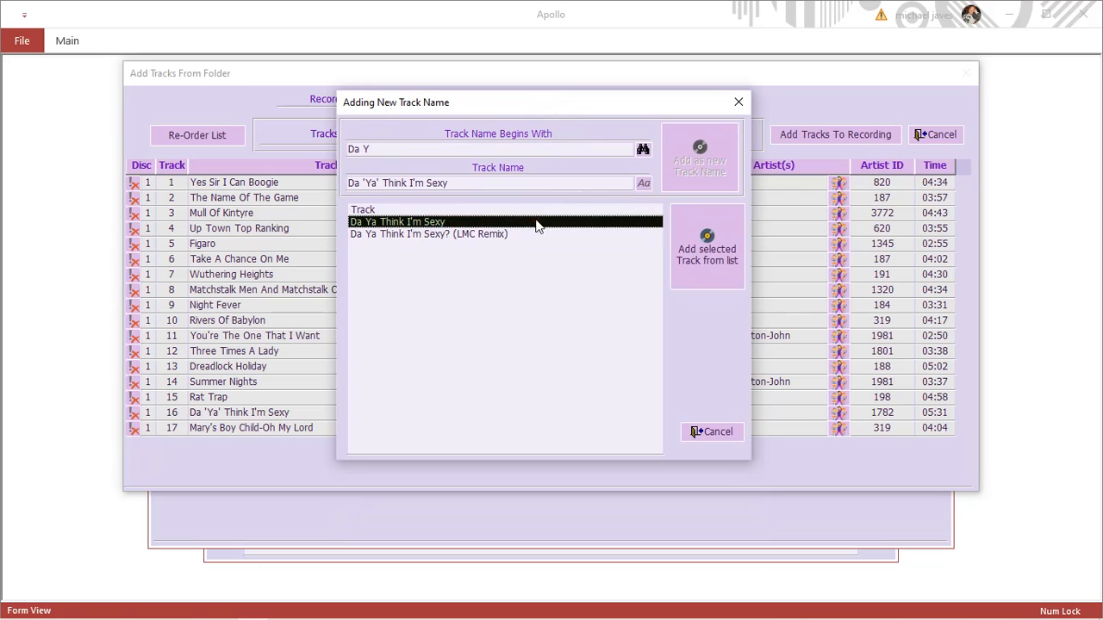
{"action": "left_click", "coordinate": [729, 250]}
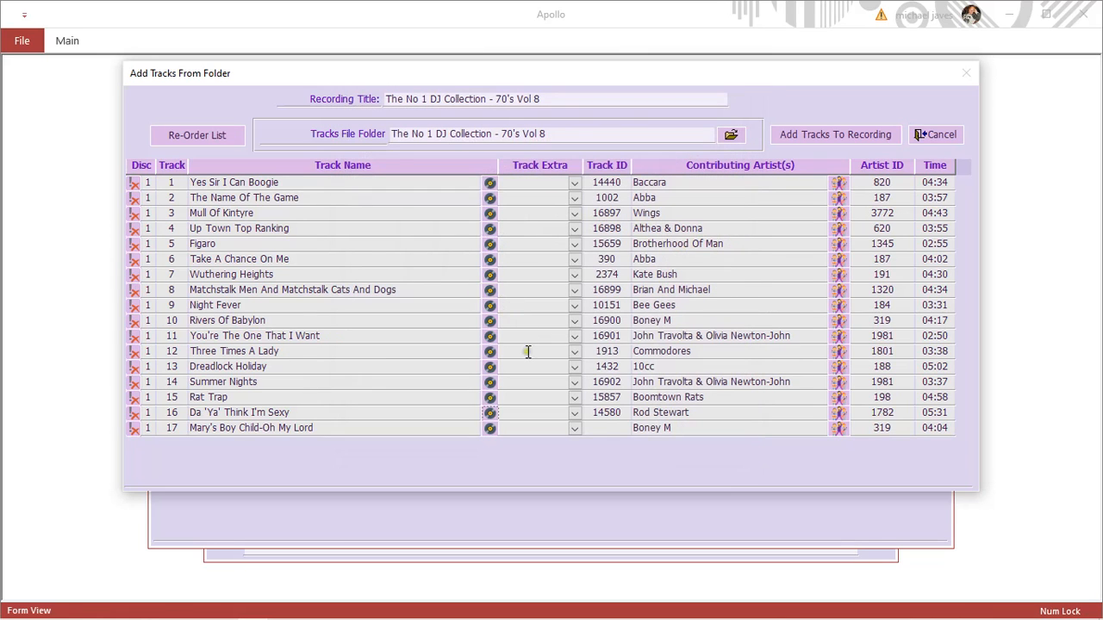
Look through the available track extra options for track 16 without choosing one.
{"action": "left_click", "coordinate": [574, 412]}
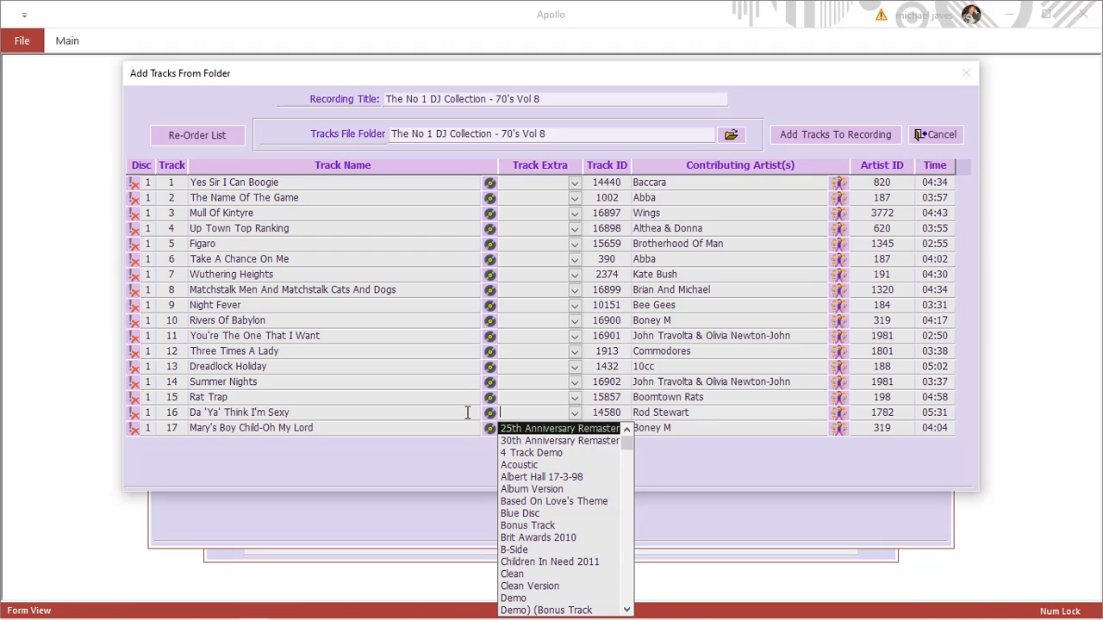
{"action": "scroll", "coordinate": [543, 470], "scroll_direction": "down", "scroll_amount": 3}
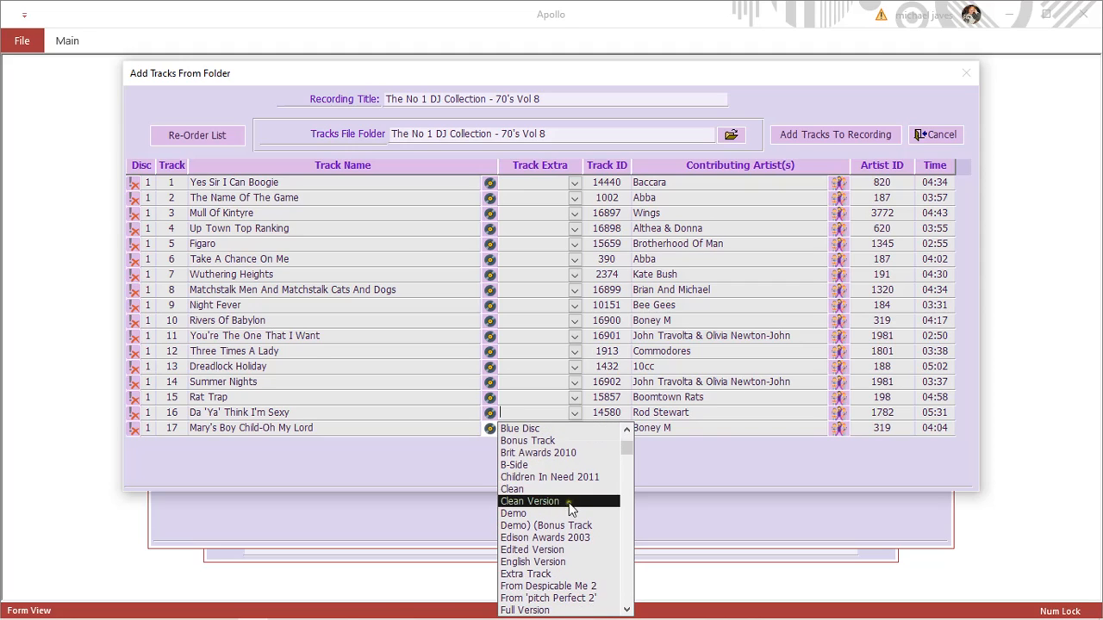
{"action": "left_click", "coordinate": [535, 381]}
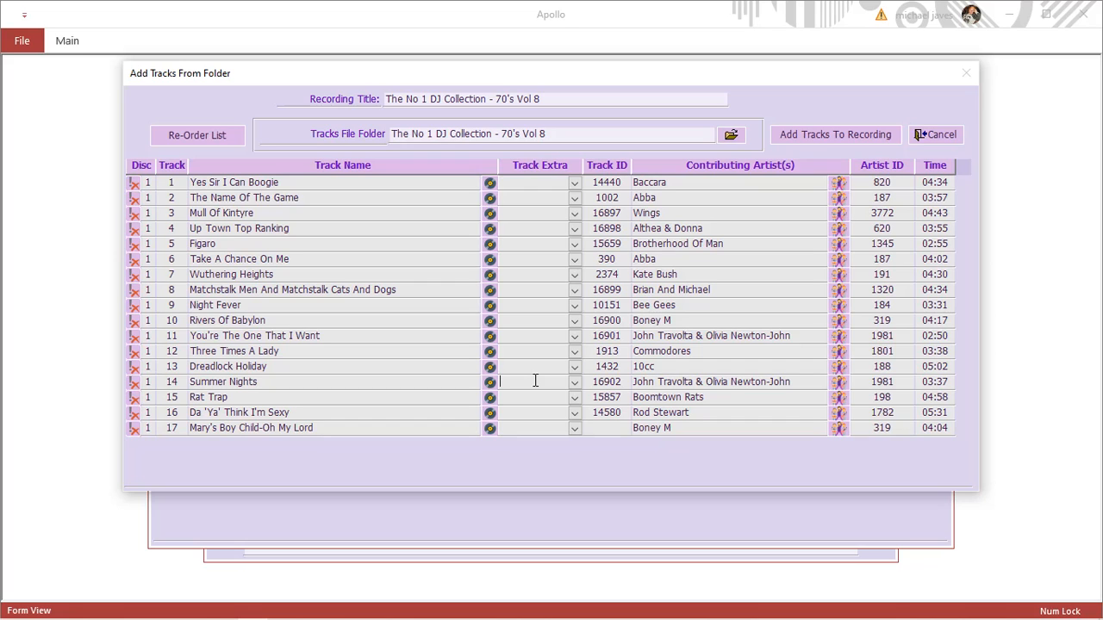
Check the existing names for track 17 and copy its title, Mary's Boy Child/Oh My Lord, from the Discogs tracklist.
{"action": "left_click", "coordinate": [487, 428]}
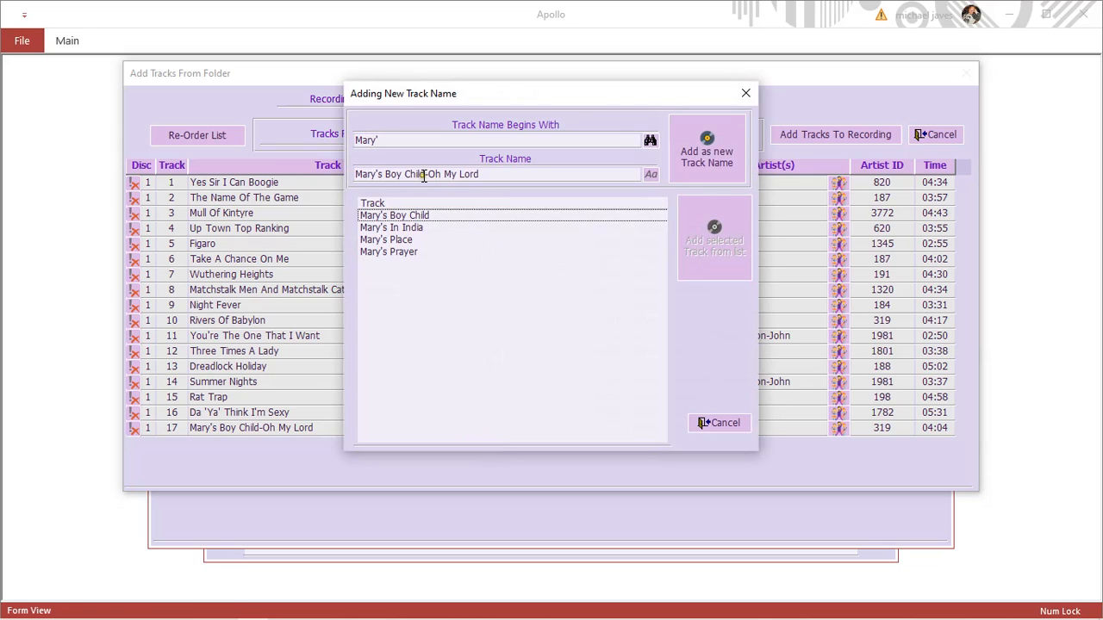
{"action": "left_click", "coordinate": [424, 216]}
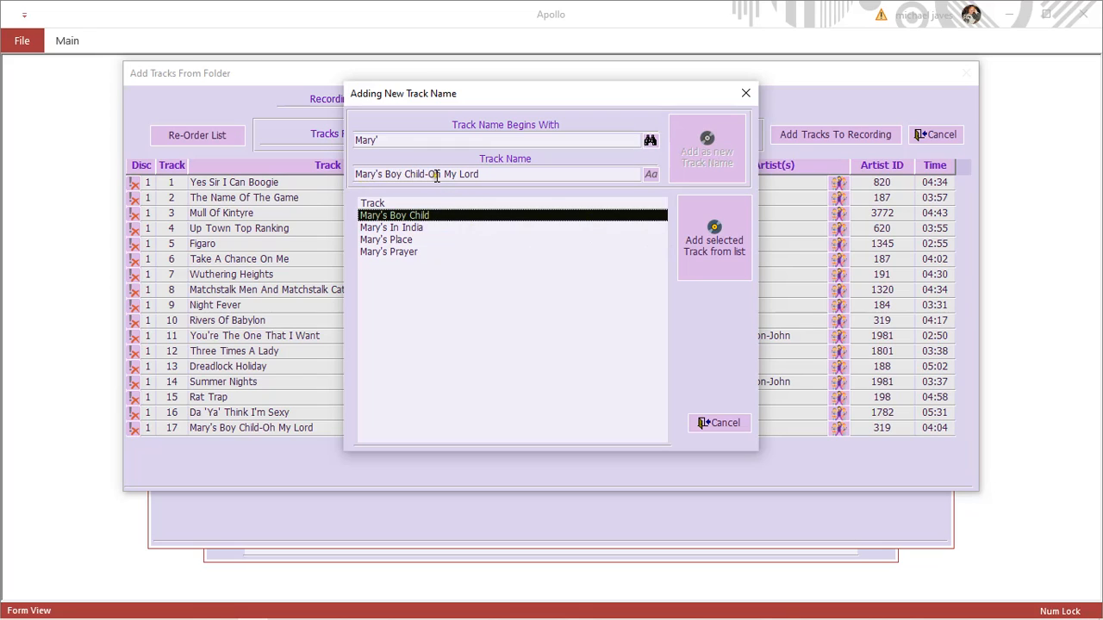
{"action": "mouse_move", "coordinate": [267, 614]}
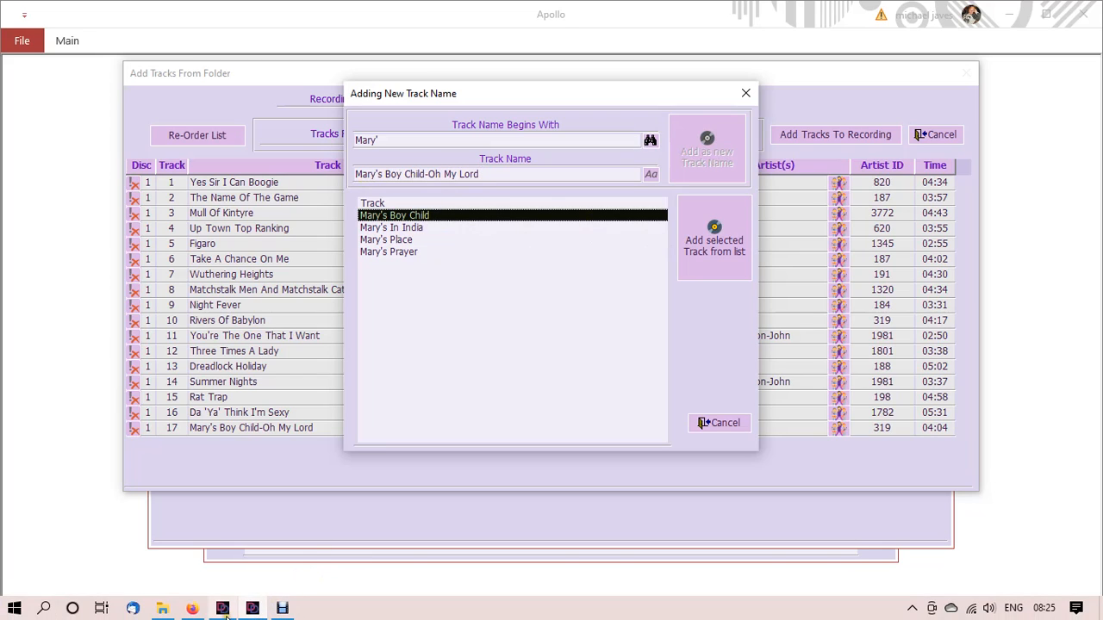
{"action": "left_click", "coordinate": [191, 609]}
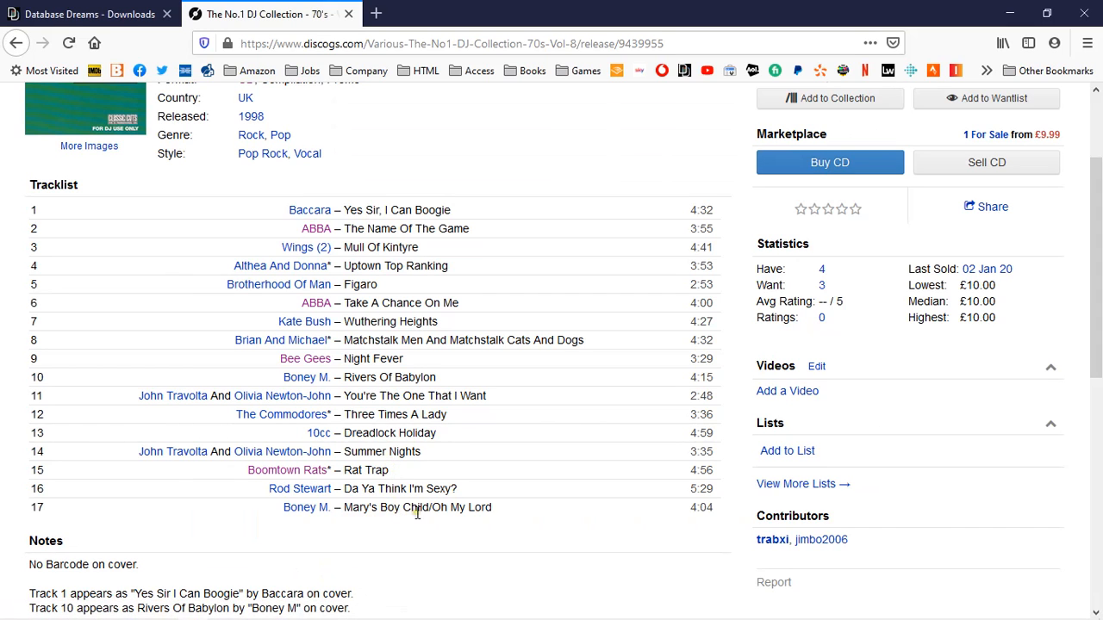
{"action": "left_click_drag", "start_coordinate": [502, 511], "coordinate": [347, 510]}
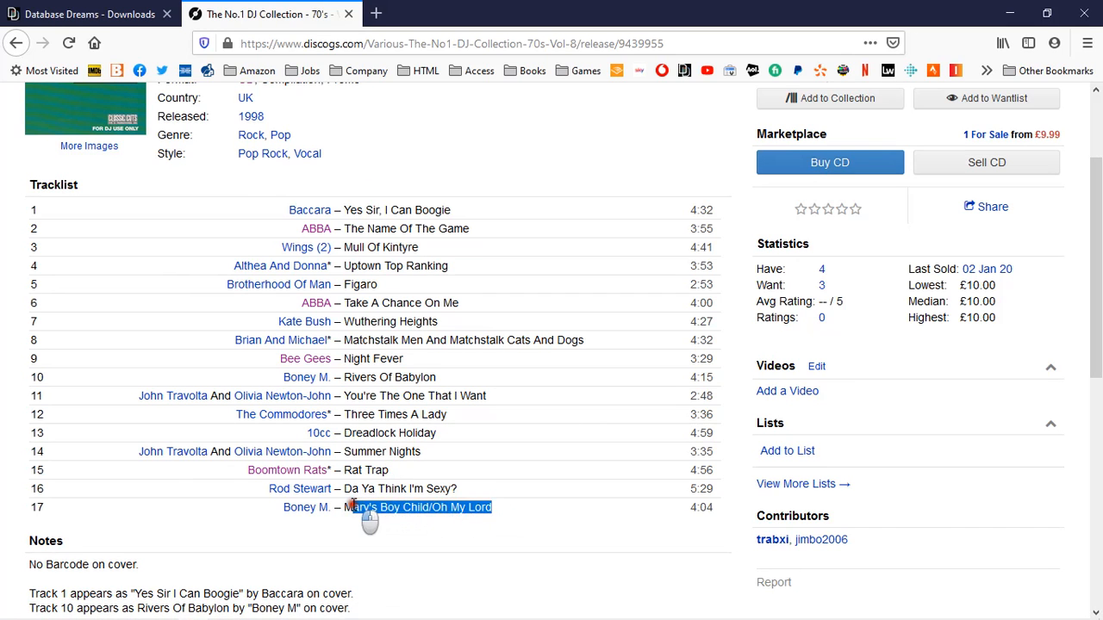
{"action": "right_click", "coordinate": [349, 511]}
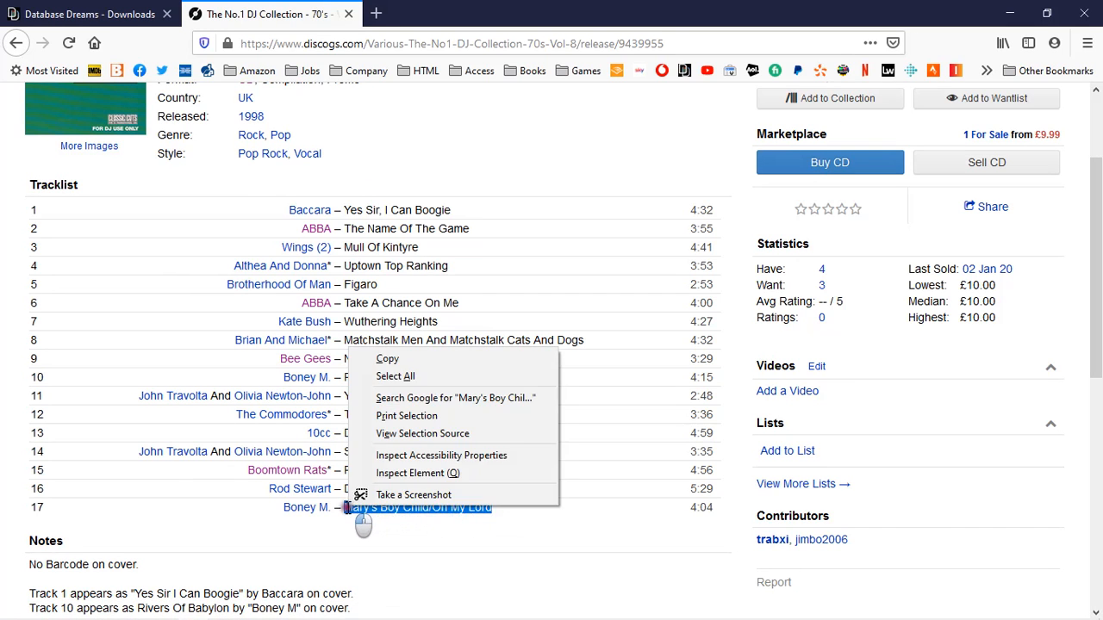
{"action": "left_click", "coordinate": [401, 363]}
{"action": "mouse_move", "coordinate": [358, 615]}
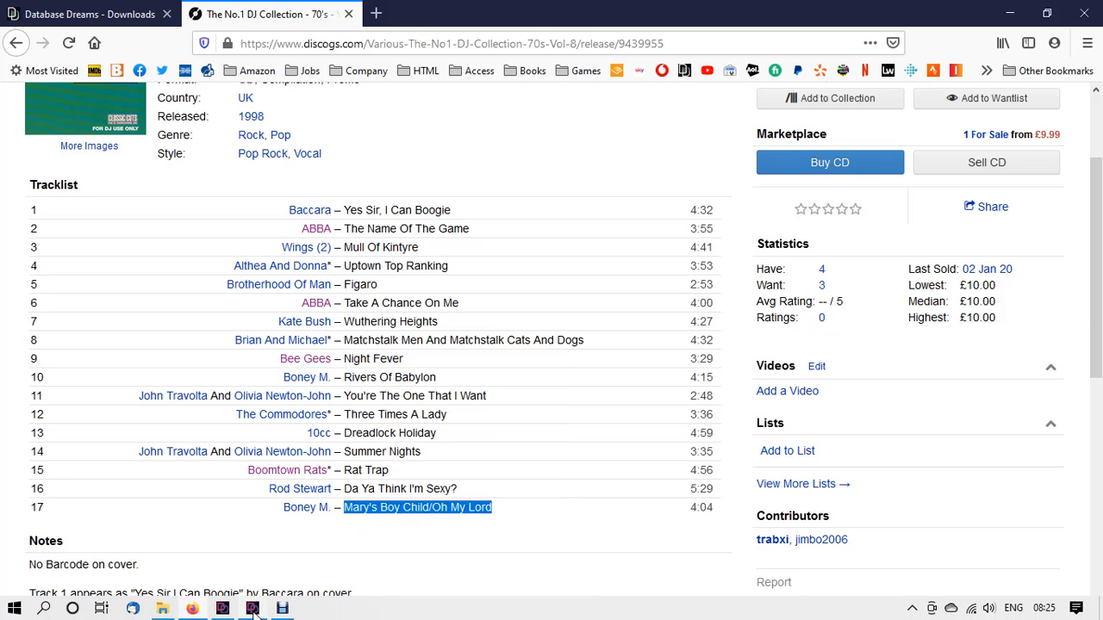
Back in Apollo, replace the track name with the copied title, spacing it as Mary's Boy Child / Oh My Lord.
{"action": "left_click", "coordinate": [253, 613]}
{"action": "left_click_drag", "start_coordinate": [503, 175], "coordinate": [362, 176]}
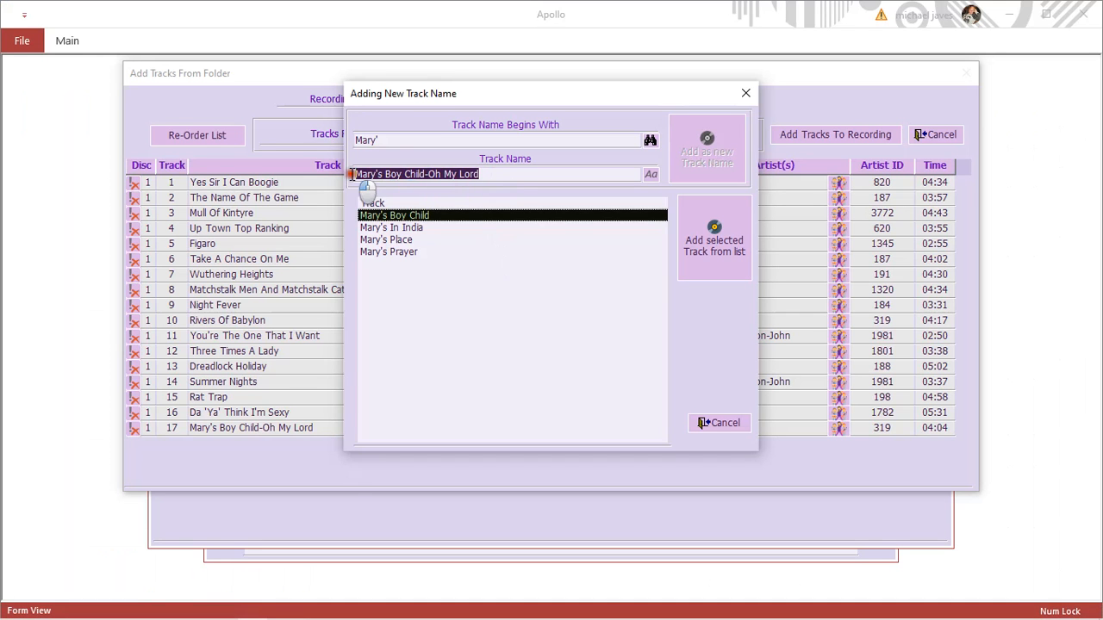
{"action": "right_click", "coordinate": [416, 176]}
{"action": "left_click", "coordinate": [448, 241]}
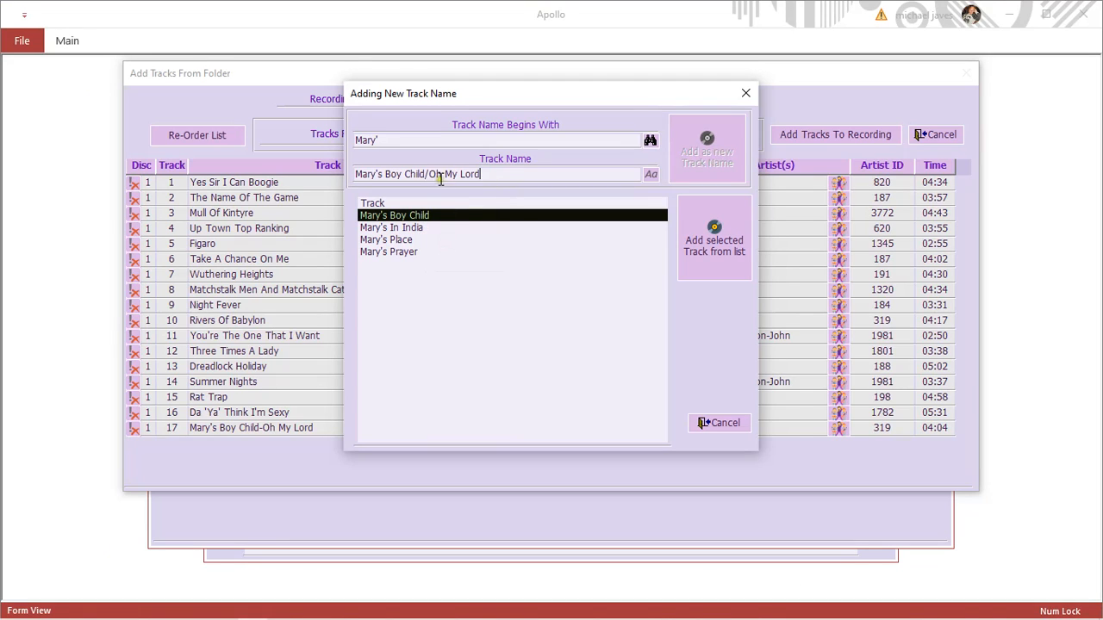
{"action": "left_click", "coordinate": [427, 175]}
{"action": "left_click", "coordinate": [434, 174]}
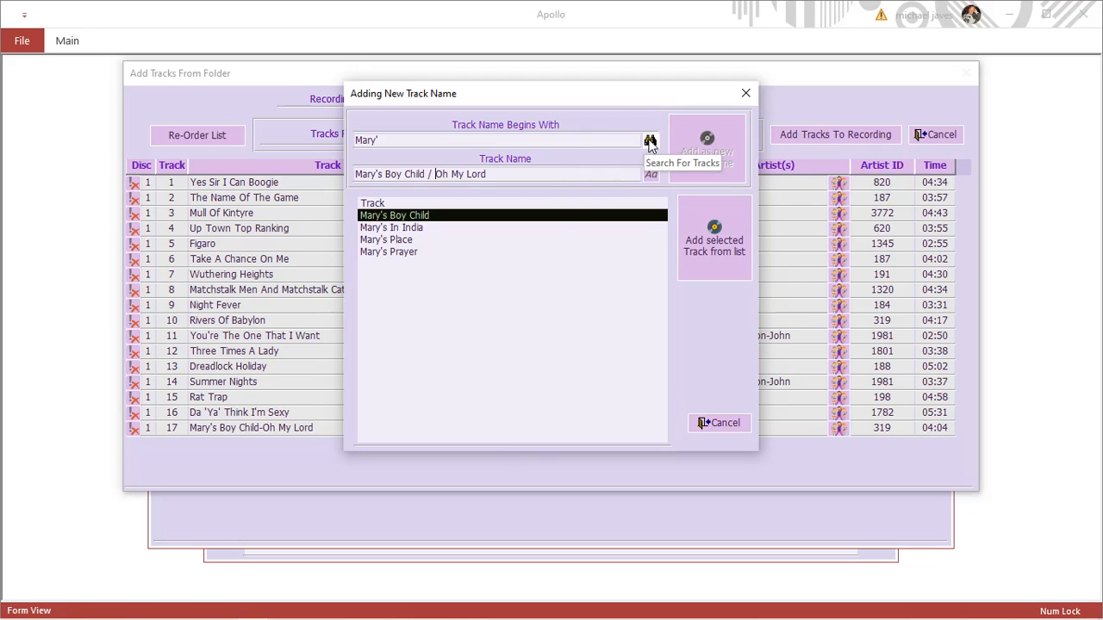
Add Mary's Boy Child / Oh My Lord as a new track name for track 17 and add all listed tracks to the recording.
{"action": "left_click", "coordinate": [649, 140]}
{"action": "left_click", "coordinate": [707, 160]}
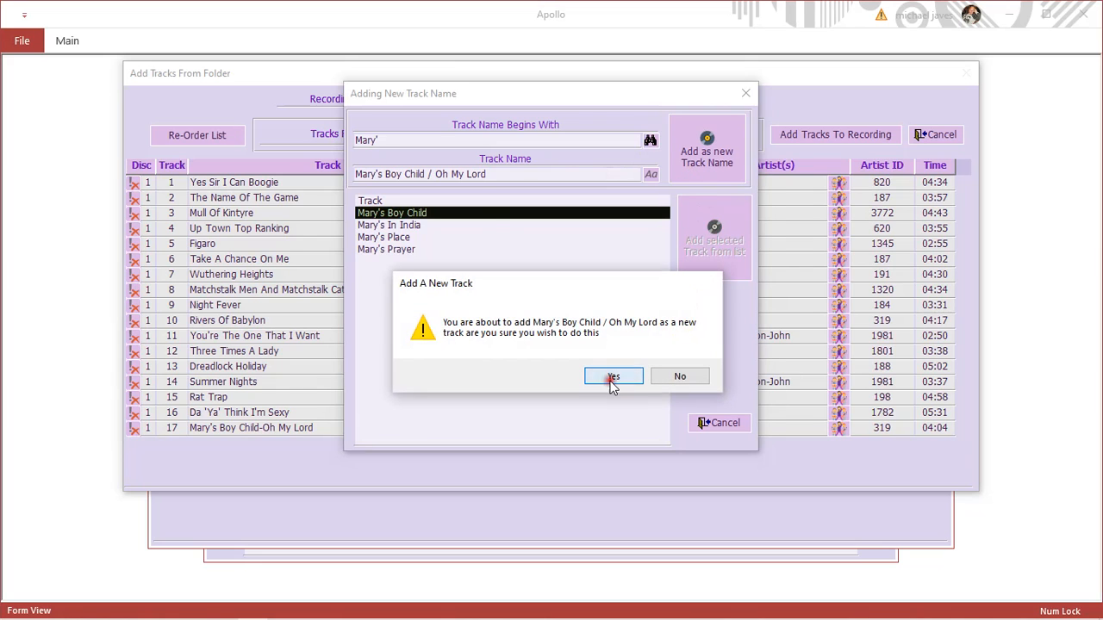
{"action": "left_click", "coordinate": [613, 379]}
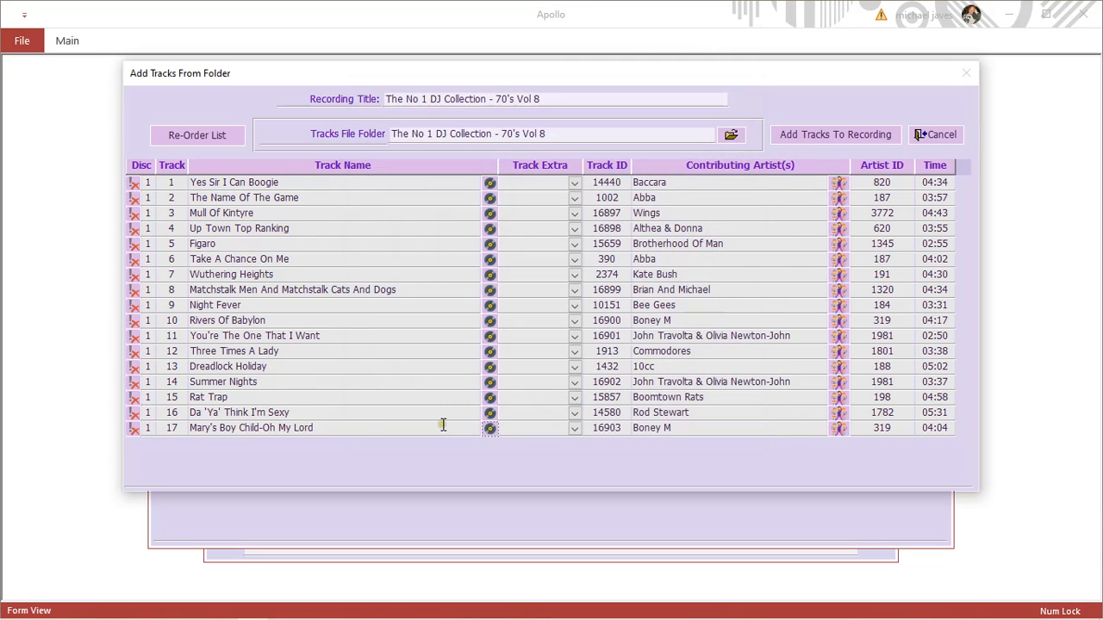
{"action": "left_click", "coordinate": [594, 428]}
{"action": "left_click", "coordinate": [875, 137]}
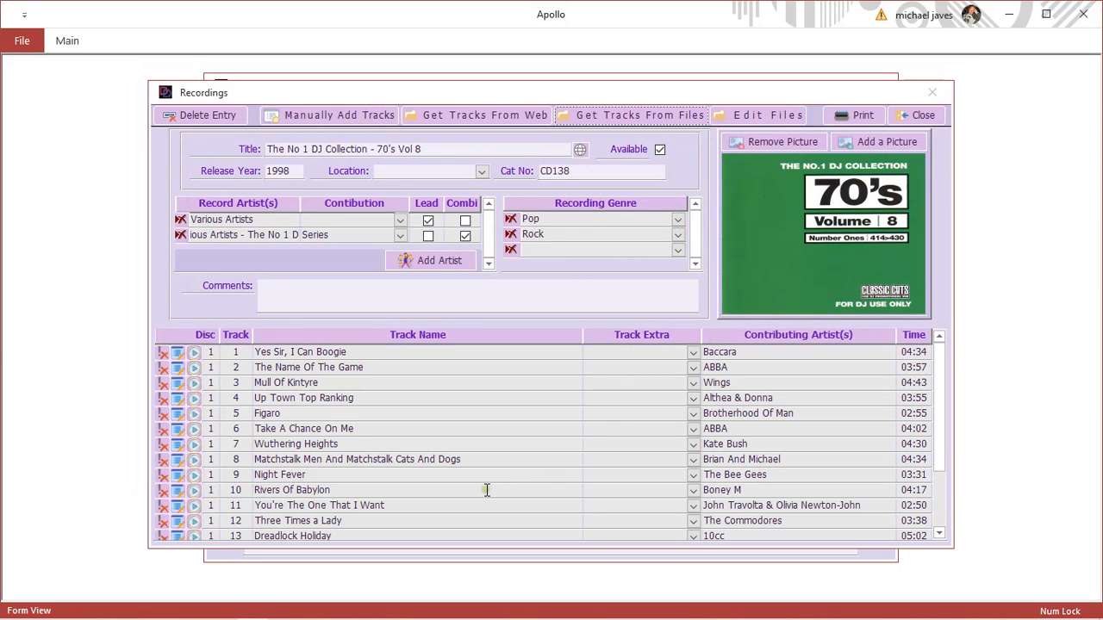
Play track 1 in the music player and assign it to the UK 70's Number Ones, UK Number One's and Mick Favorites collections.
{"action": "left_click", "coordinate": [195, 353]}
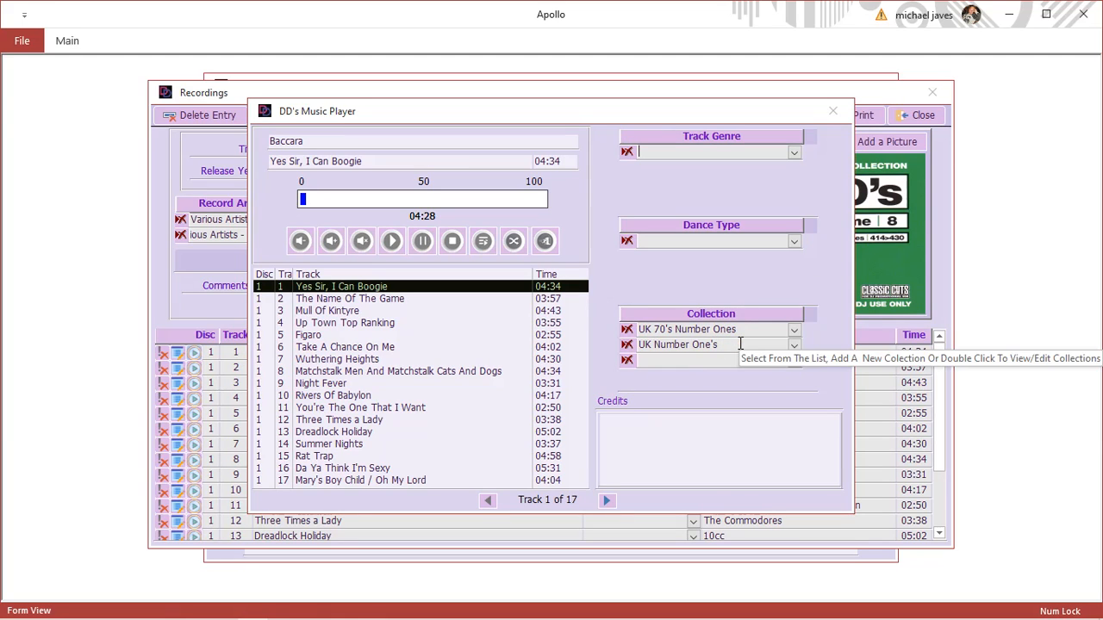
{"action": "left_click", "coordinate": [796, 362]}
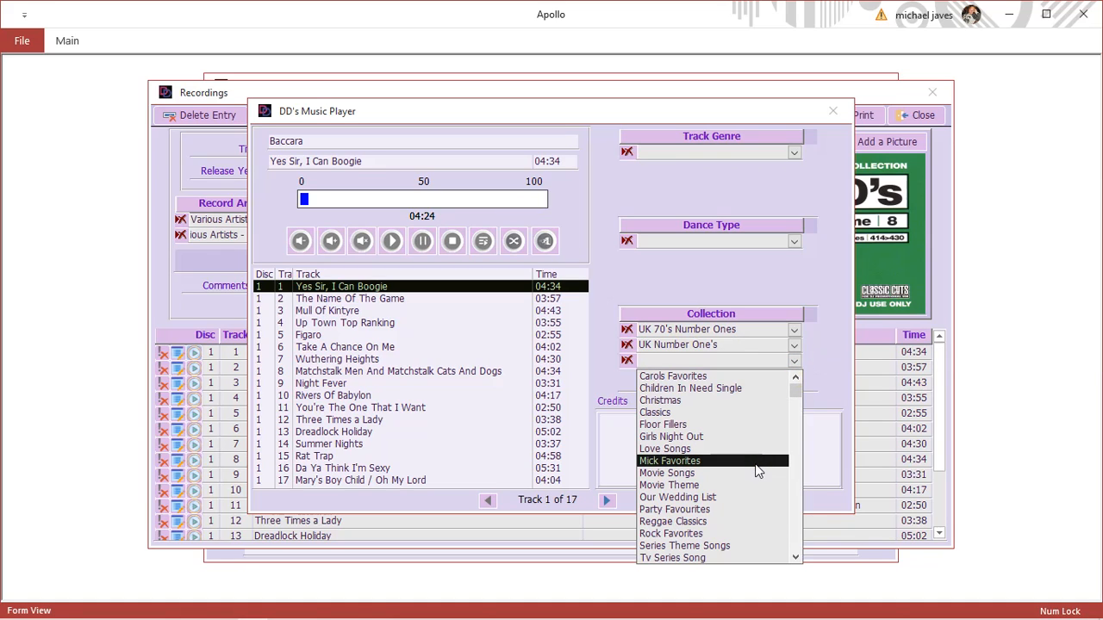
{"action": "left_click", "coordinate": [755, 463]}
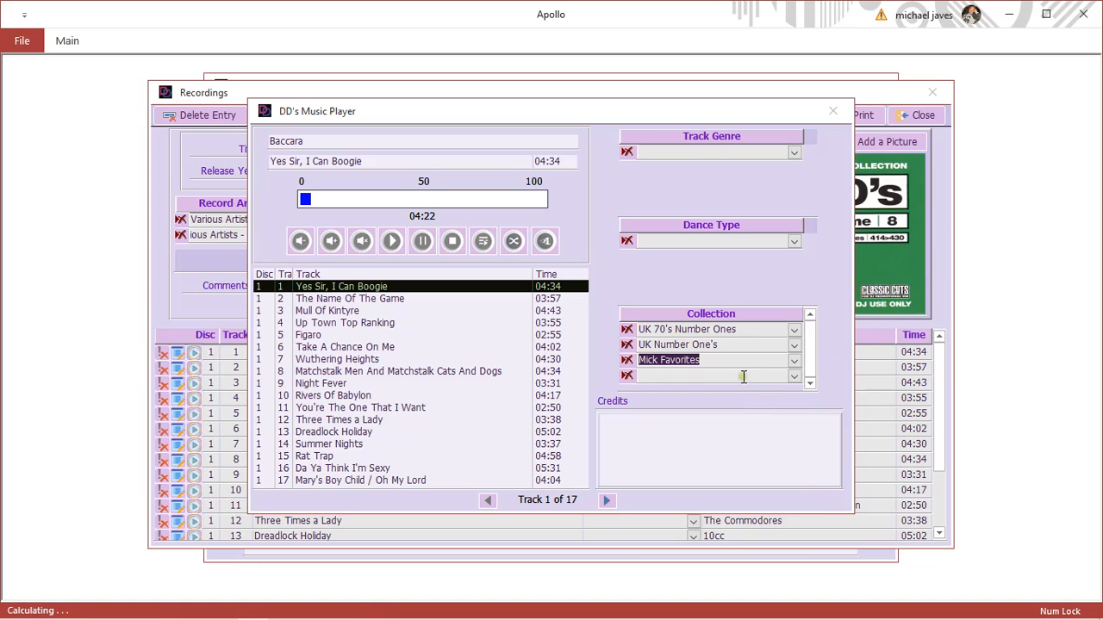
Play The Name Of The Game and assign it to the UK 70's Number Ones and UK Number One's collections.
{"action": "left_click", "coordinate": [401, 299]}
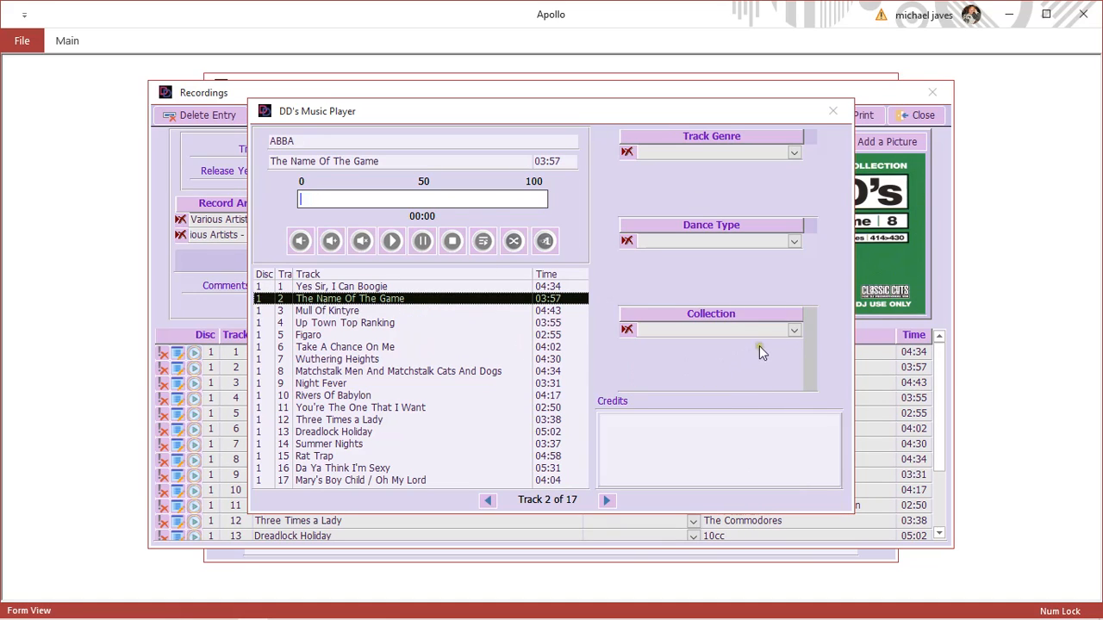
{"action": "left_click", "coordinate": [793, 331]}
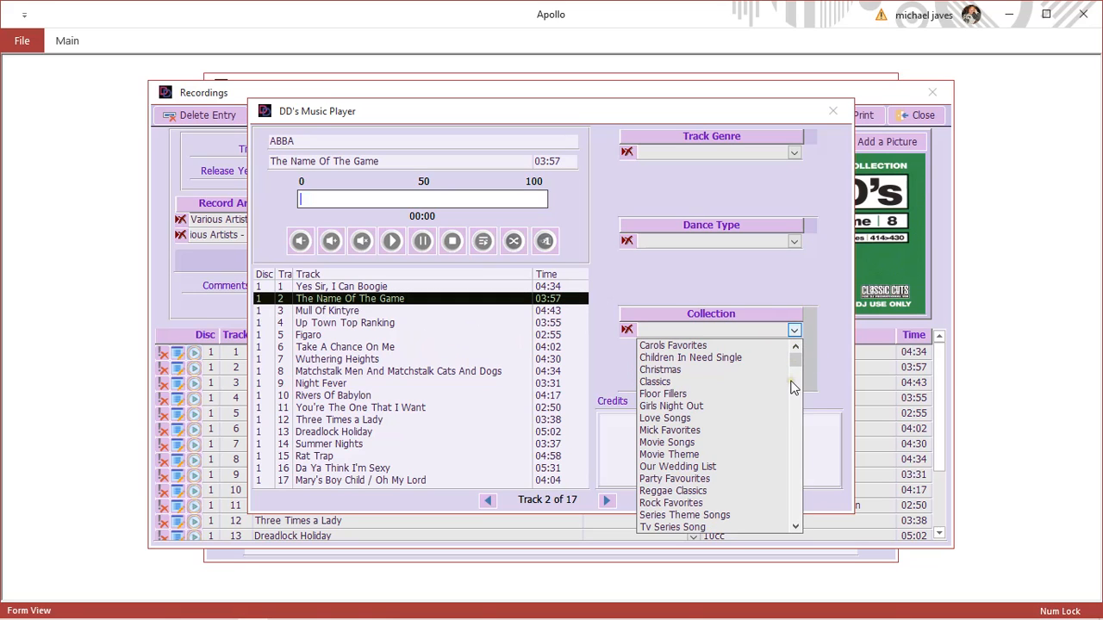
{"action": "left_click", "coordinate": [798, 483]}
{"action": "left_click", "coordinate": [758, 491]}
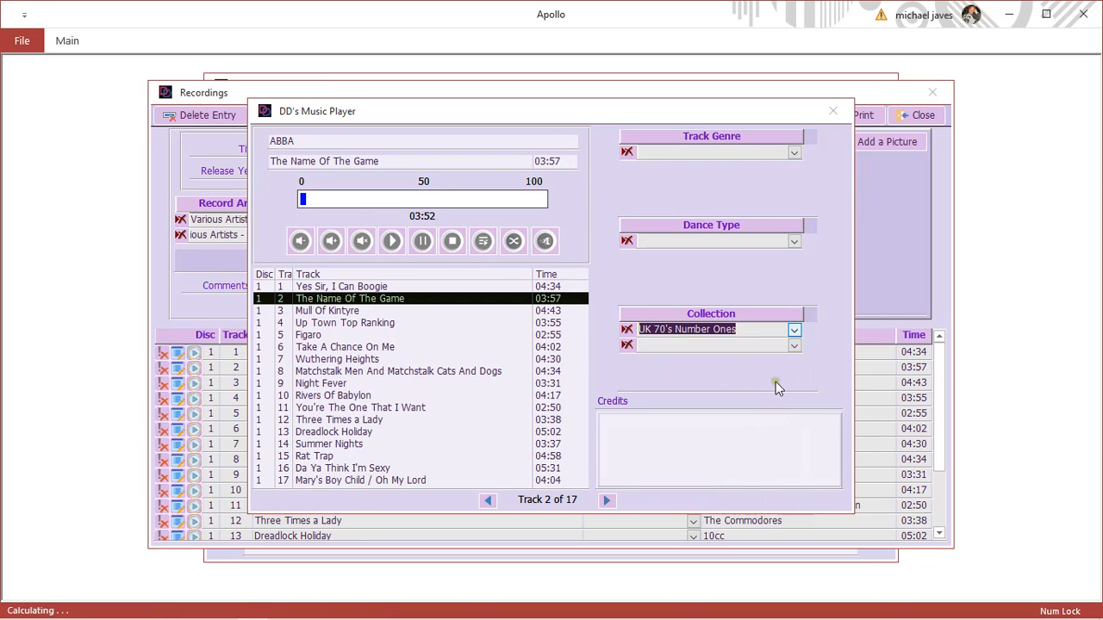
{"action": "left_click", "coordinate": [794, 345]}
{"action": "scroll", "coordinate": [724, 448], "scroll_direction": "down", "scroll_amount": 3}
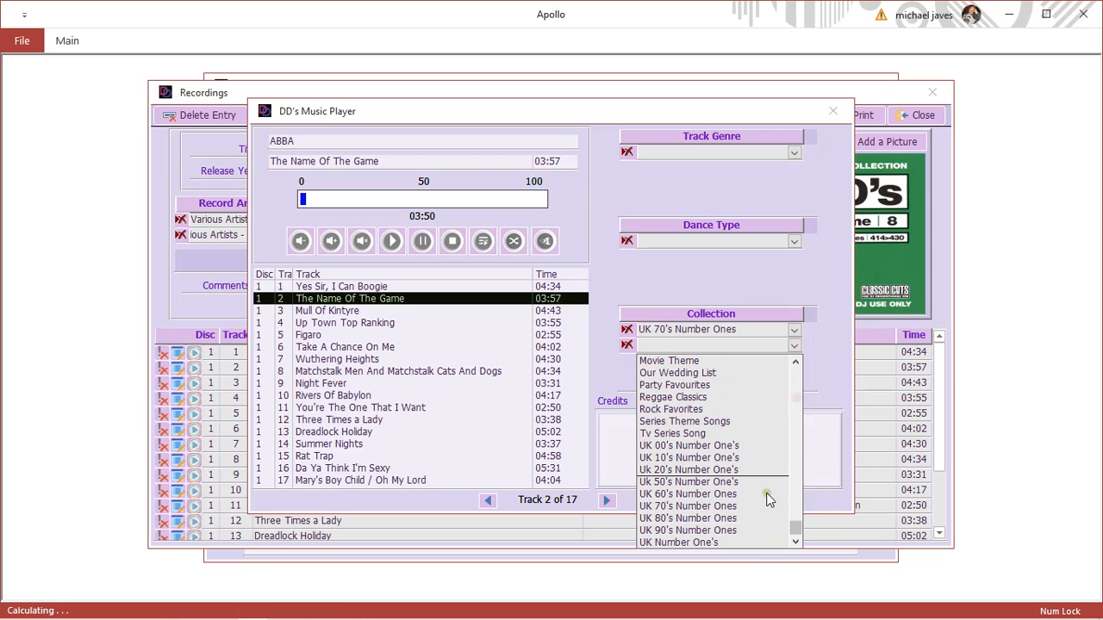
{"action": "left_click", "coordinate": [724, 530]}
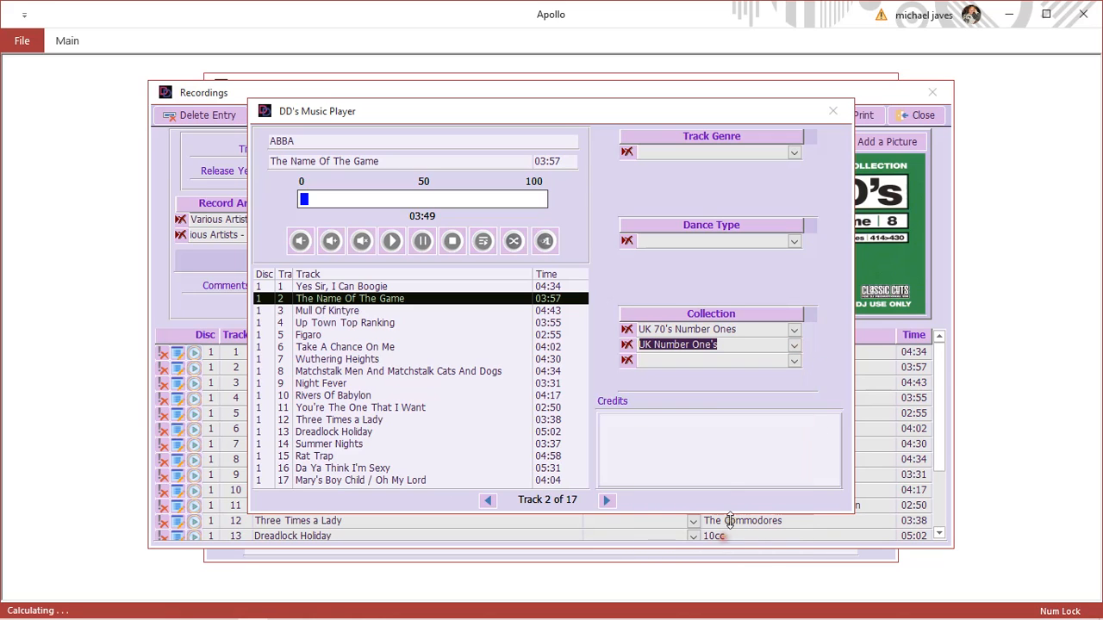
Play Mull Of Kintyre and assign it to the UK 70's Number Ones and UK Number One's collections.
{"action": "left_click", "coordinate": [459, 312]}
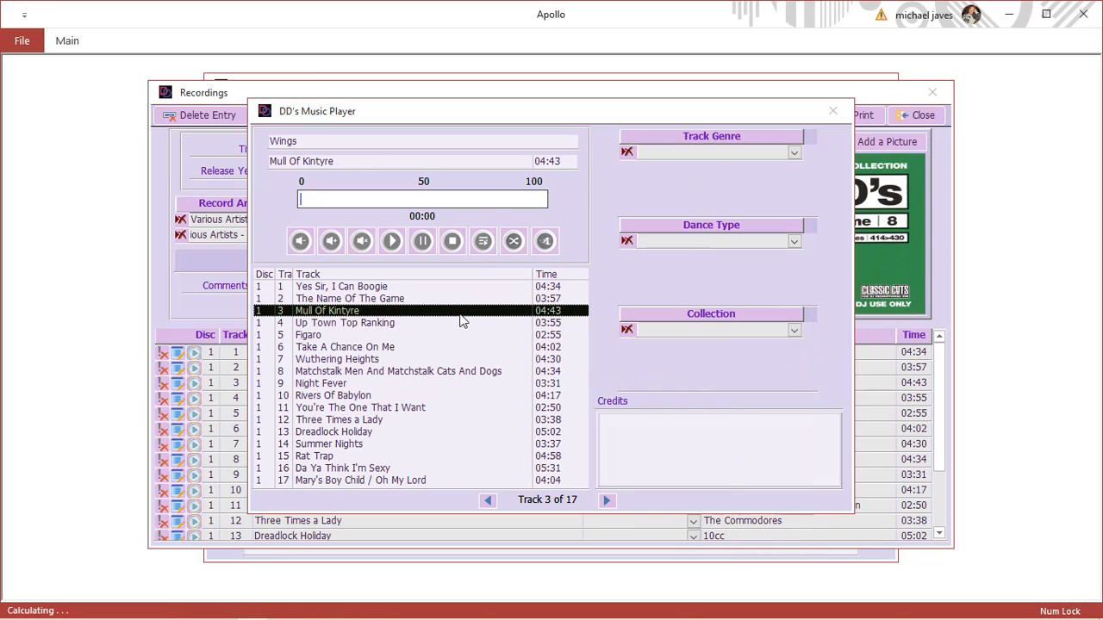
{"action": "left_click", "coordinate": [793, 333]}
{"action": "scroll", "coordinate": [795, 384], "scroll_direction": "down", "scroll_amount": 5}
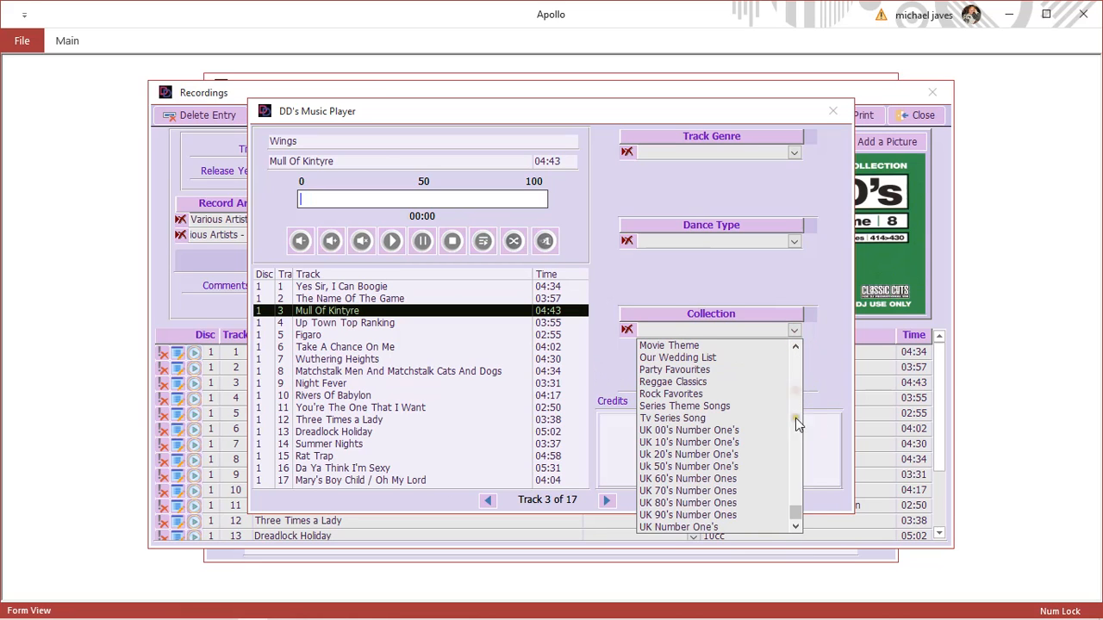
{"action": "left_click", "coordinate": [747, 496]}
{"action": "left_click", "coordinate": [793, 344]}
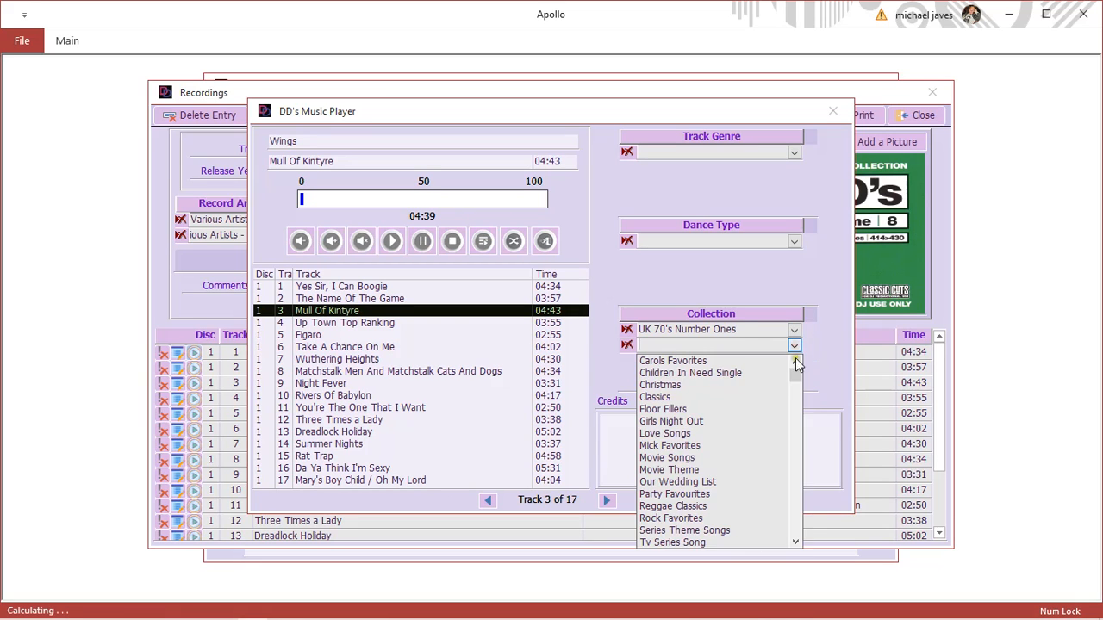
{"action": "left_click", "coordinate": [797, 418]}
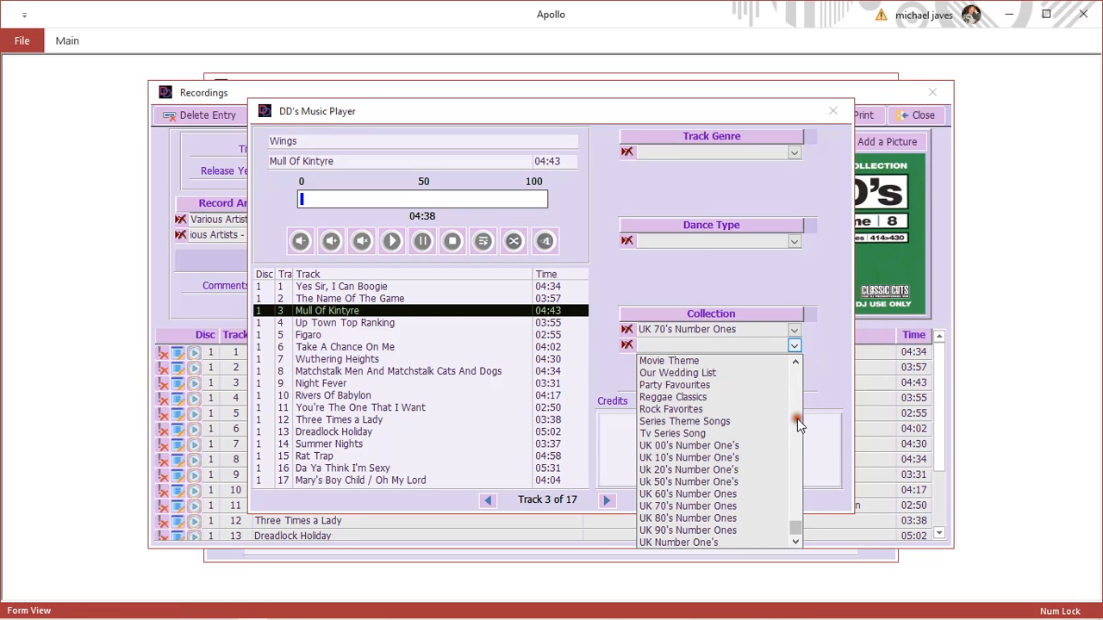
{"action": "left_click", "coordinate": [743, 543]}
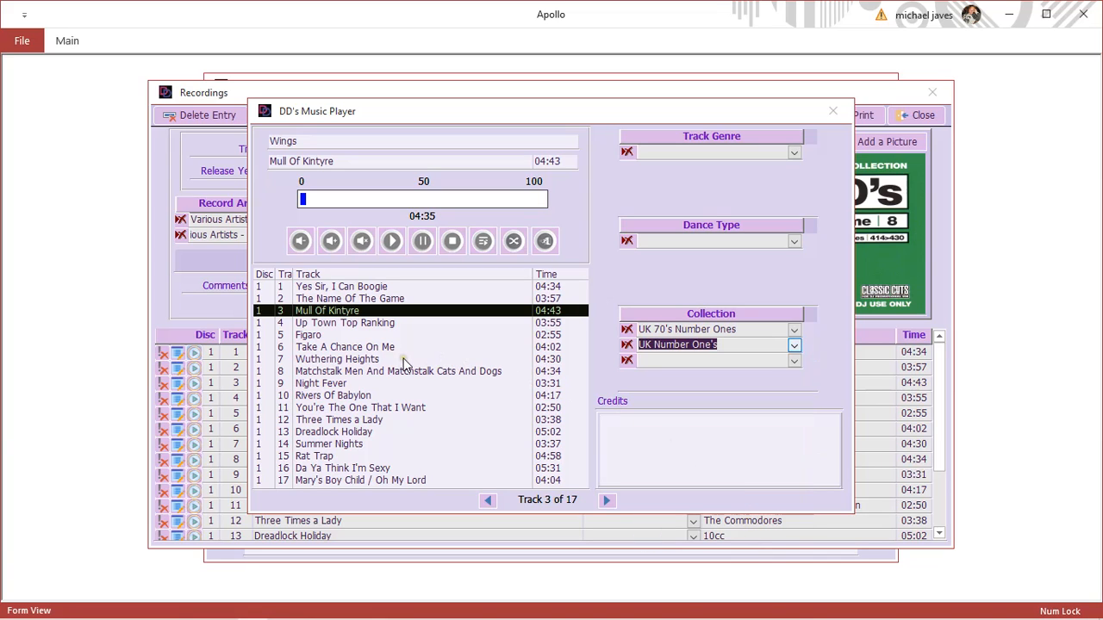
Play Summer Nights and assign it to the UK 70's Number Ones, UK Number One's and Movie Songs collections.
{"action": "scroll", "coordinate": [433, 410], "scroll_direction": "down", "scroll_amount": 1}
{"action": "left_click", "coordinate": [364, 445]}
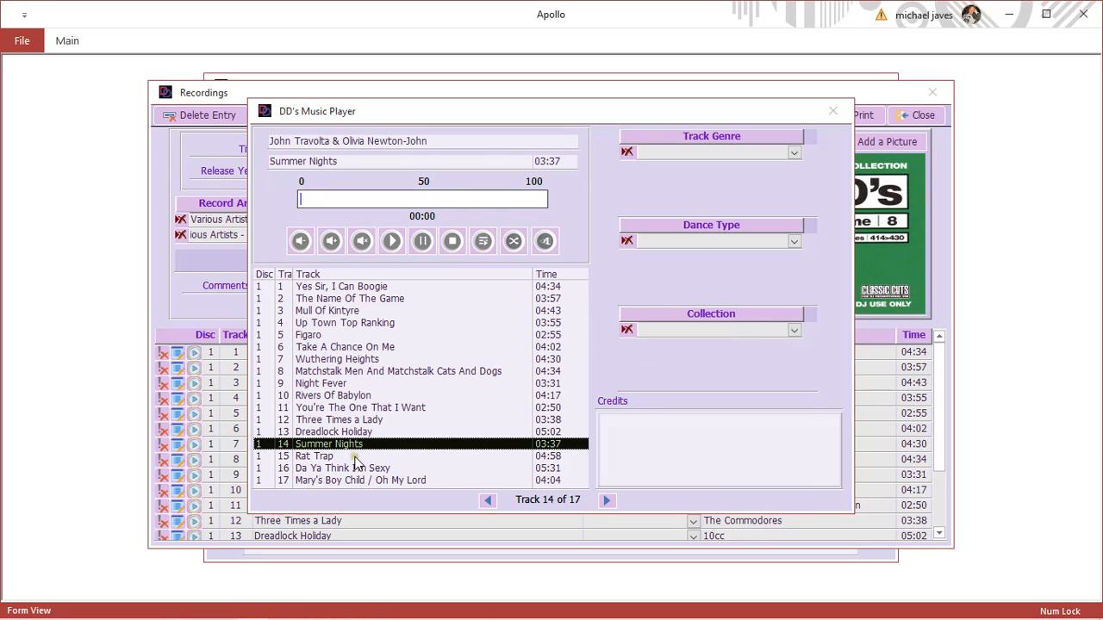
{"action": "left_click", "coordinate": [794, 330]}
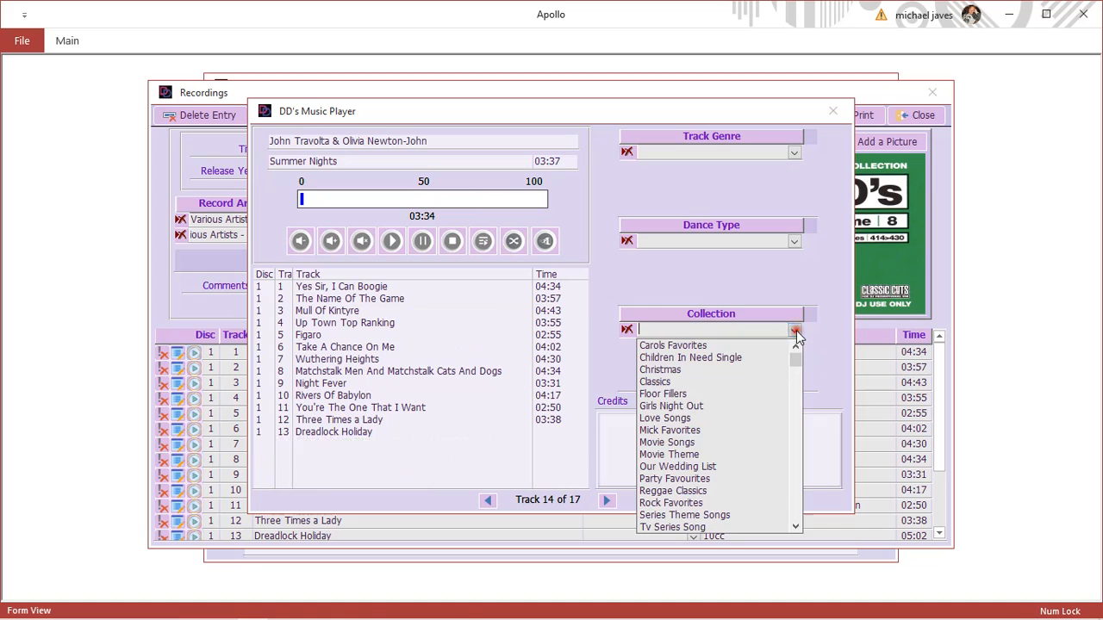
{"action": "left_click", "coordinate": [793, 421]}
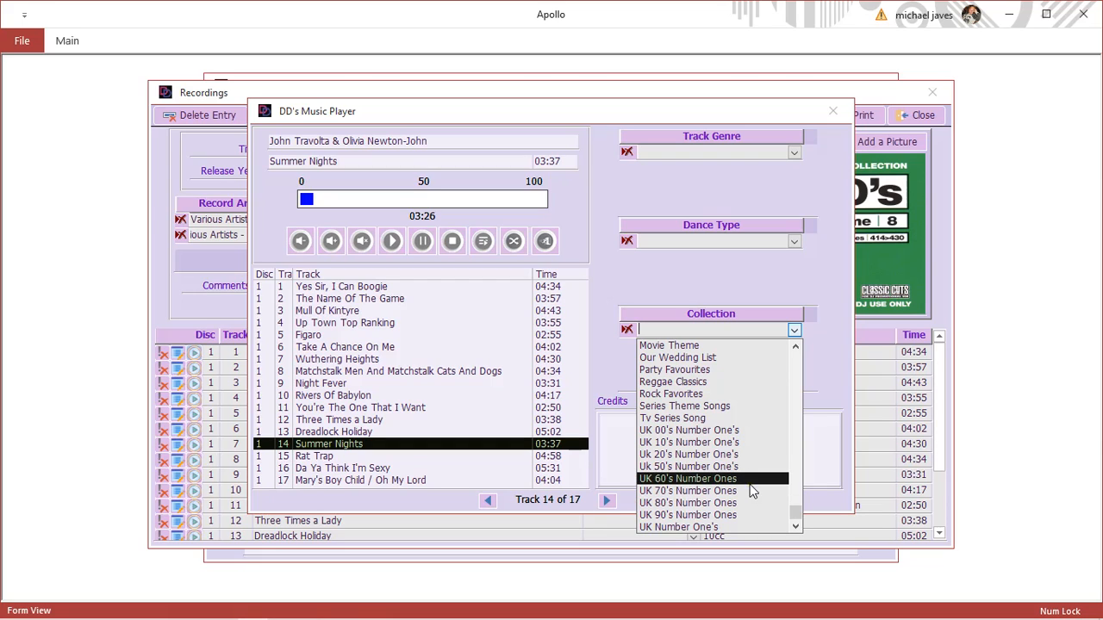
{"action": "left_click", "coordinate": [752, 490]}
{"action": "left_click", "coordinate": [794, 345]}
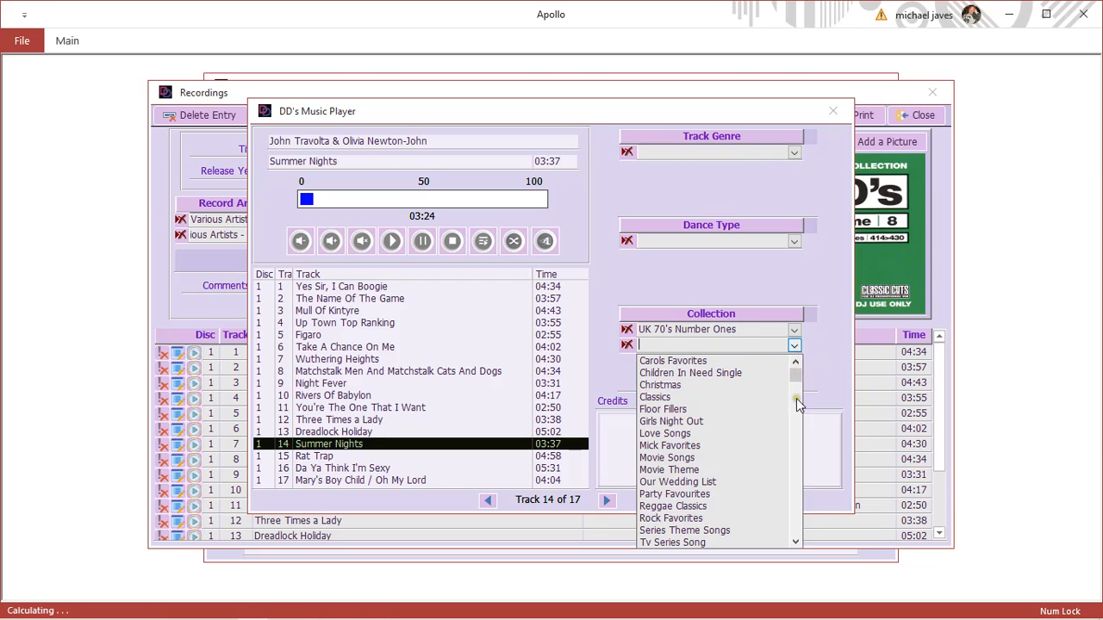
{"action": "scroll", "coordinate": [779, 478], "scroll_direction": "down", "scroll_amount": 3}
{"action": "left_click", "coordinate": [743, 544]}
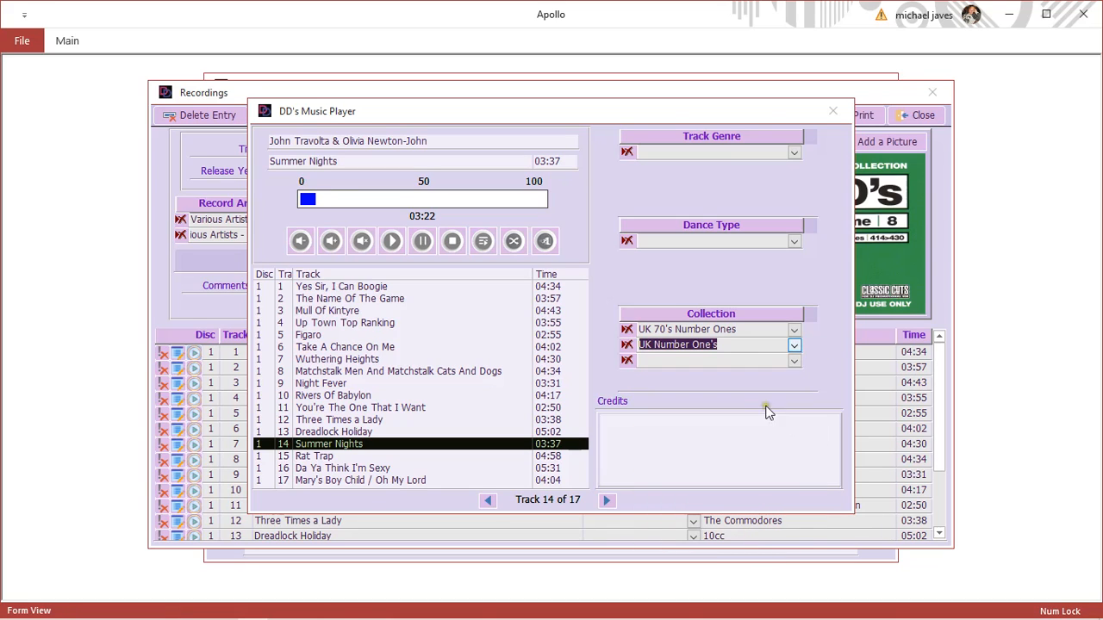
{"action": "left_click", "coordinate": [794, 361]}
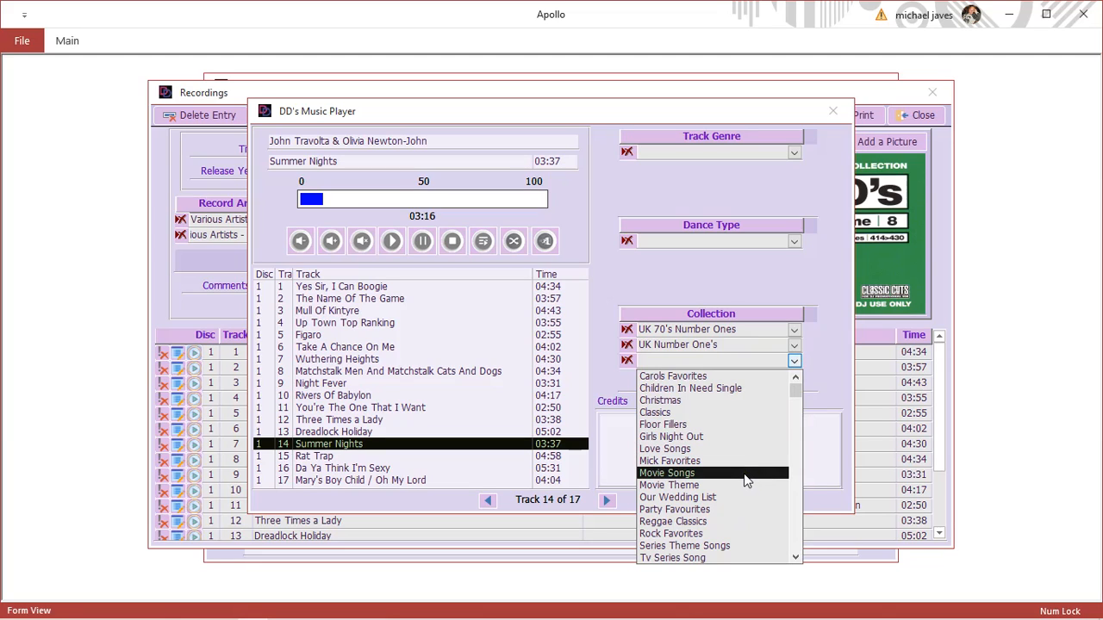
{"action": "left_click", "coordinate": [717, 473]}
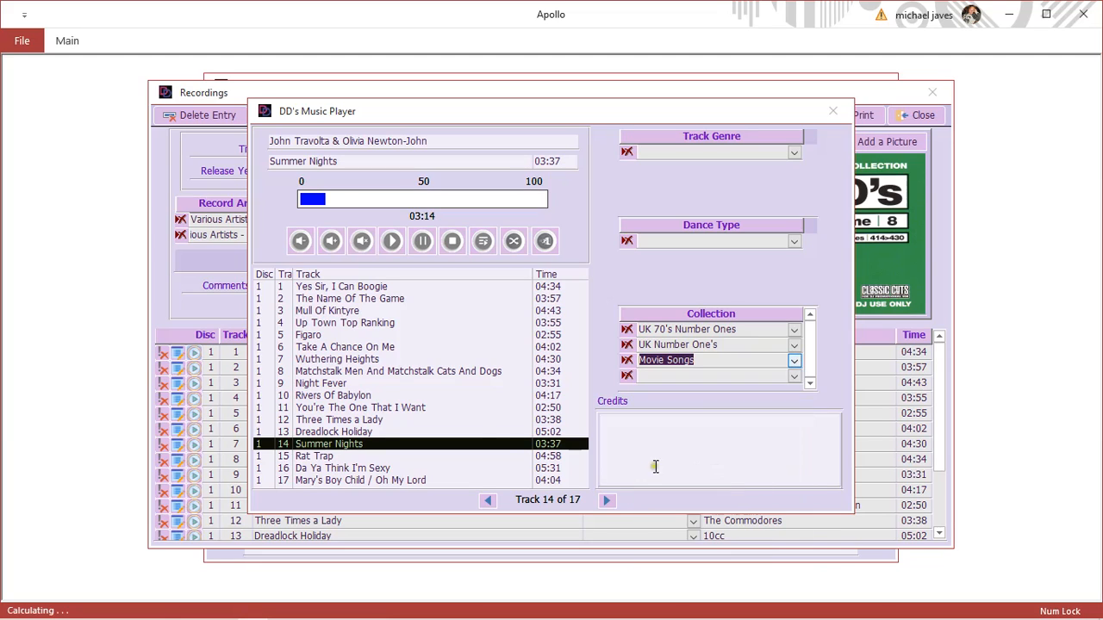
Play Da Ya Think I'm Sexy and assign it to the UK 70's Number Ones and UK Number One's collections.
{"action": "left_click", "coordinate": [453, 424]}
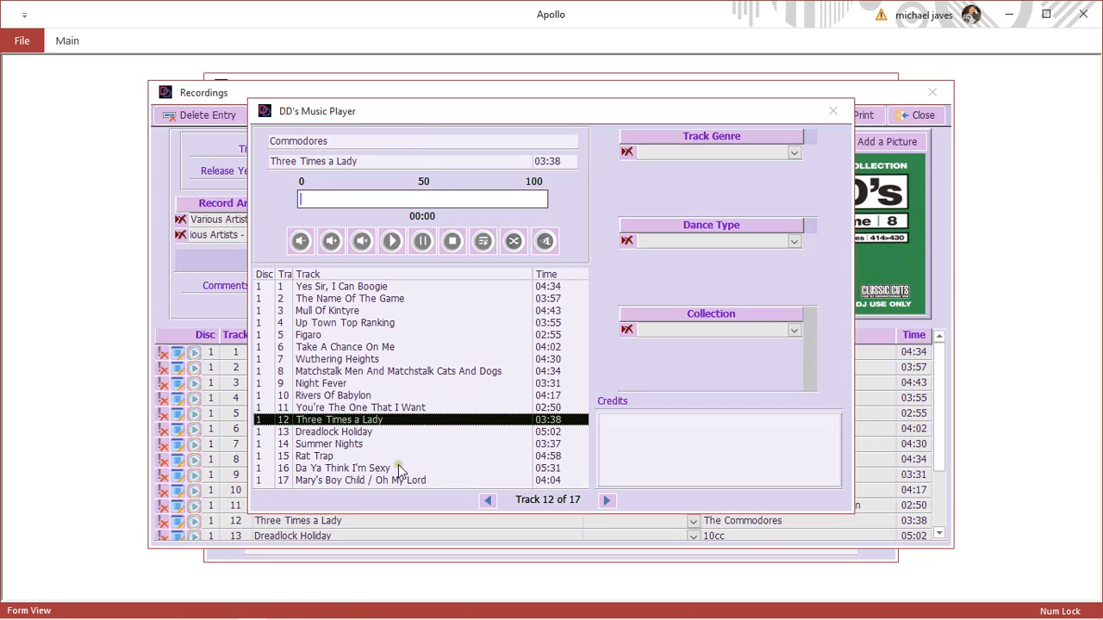
{"action": "left_click", "coordinate": [398, 468]}
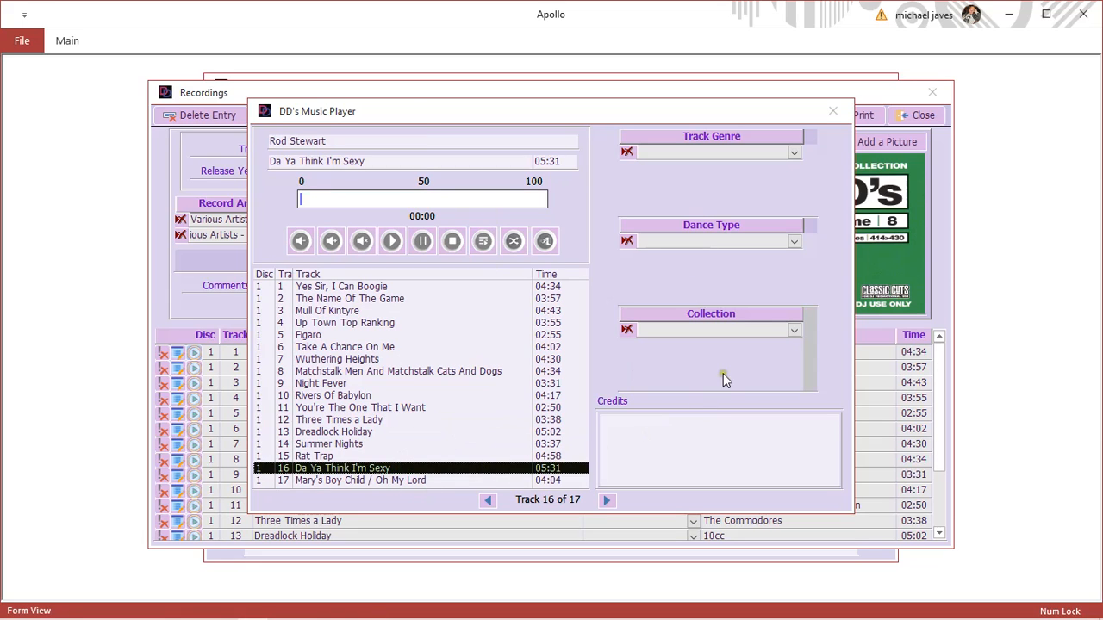
{"action": "left_click", "coordinate": [793, 331]}
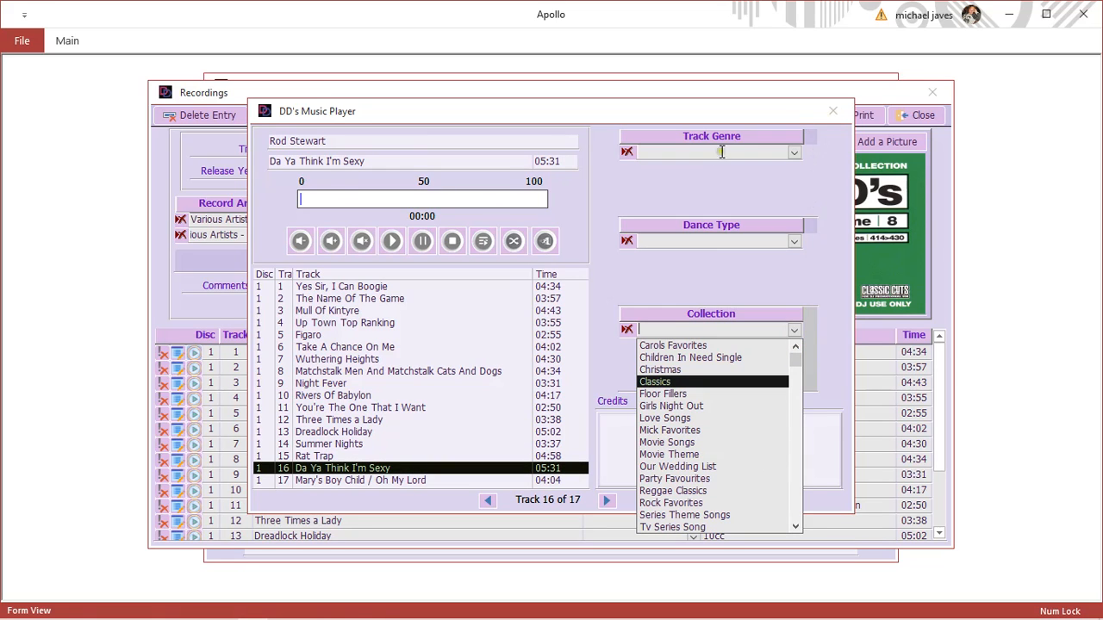
{"action": "left_click", "coordinate": [796, 480]}
{"action": "left_click", "coordinate": [750, 503]}
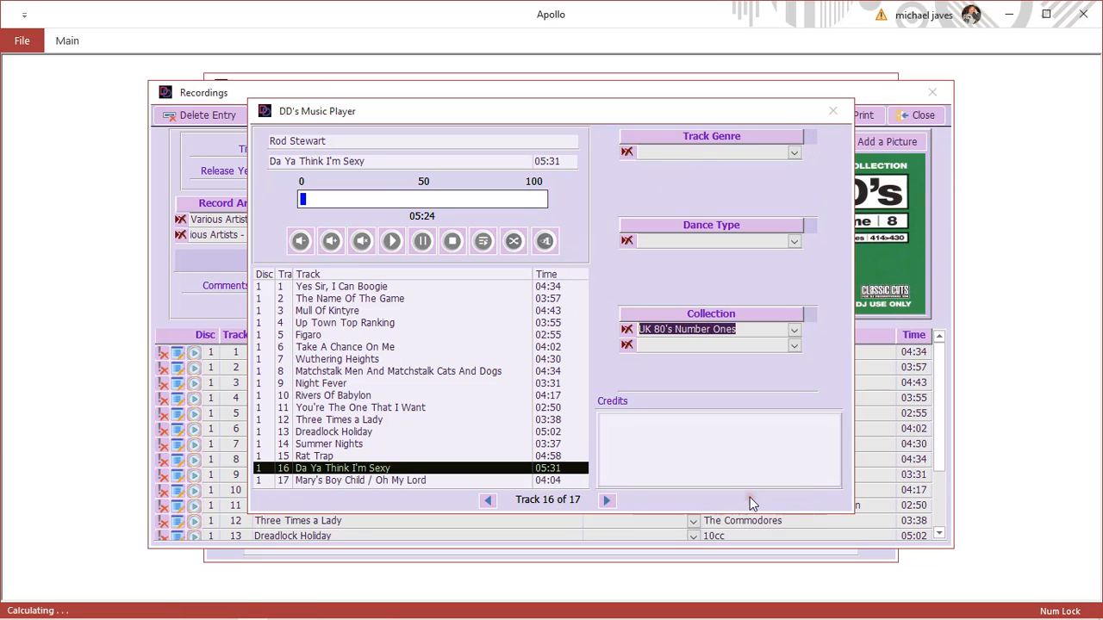
{"action": "left_click", "coordinate": [793, 331]}
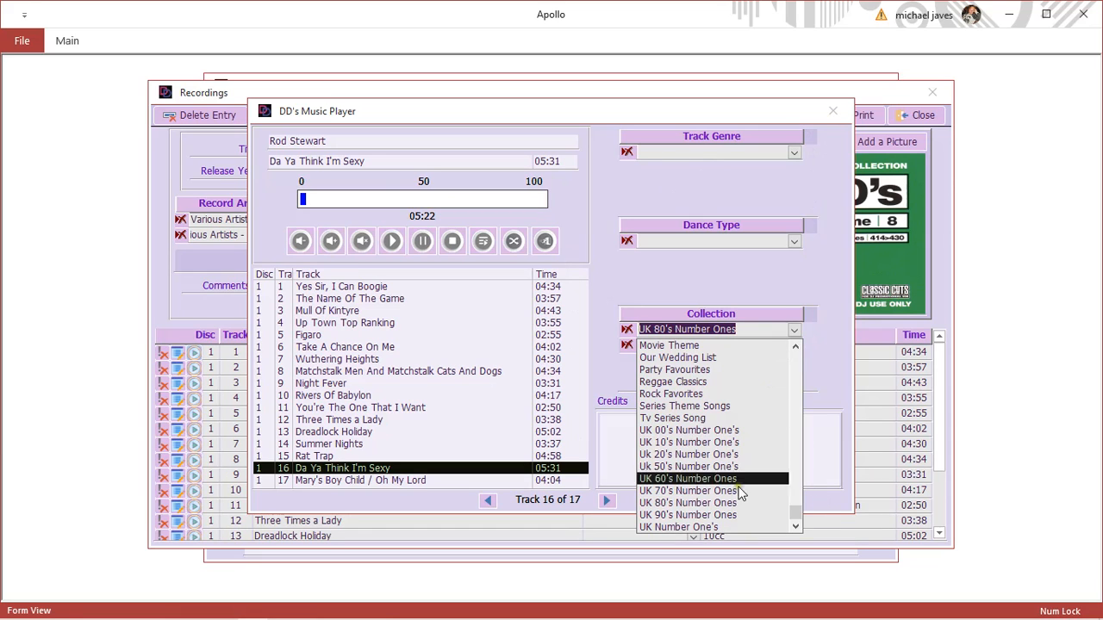
{"action": "left_click", "coordinate": [688, 490]}
{"action": "left_click", "coordinate": [794, 346]}
{"action": "left_click", "coordinate": [796, 459]}
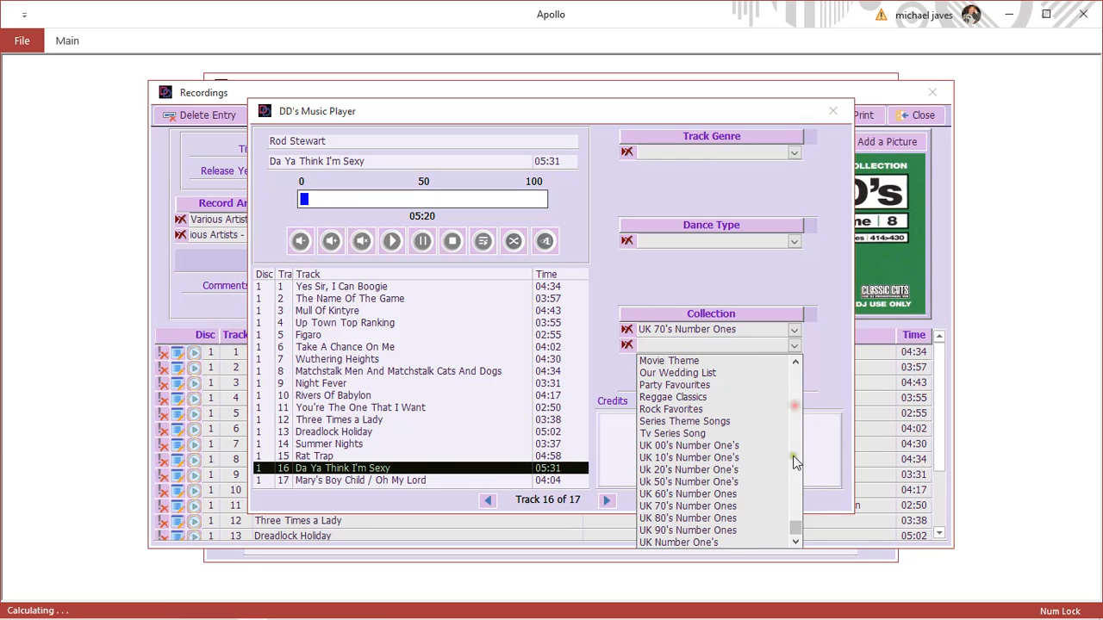
{"action": "left_click", "coordinate": [739, 542]}
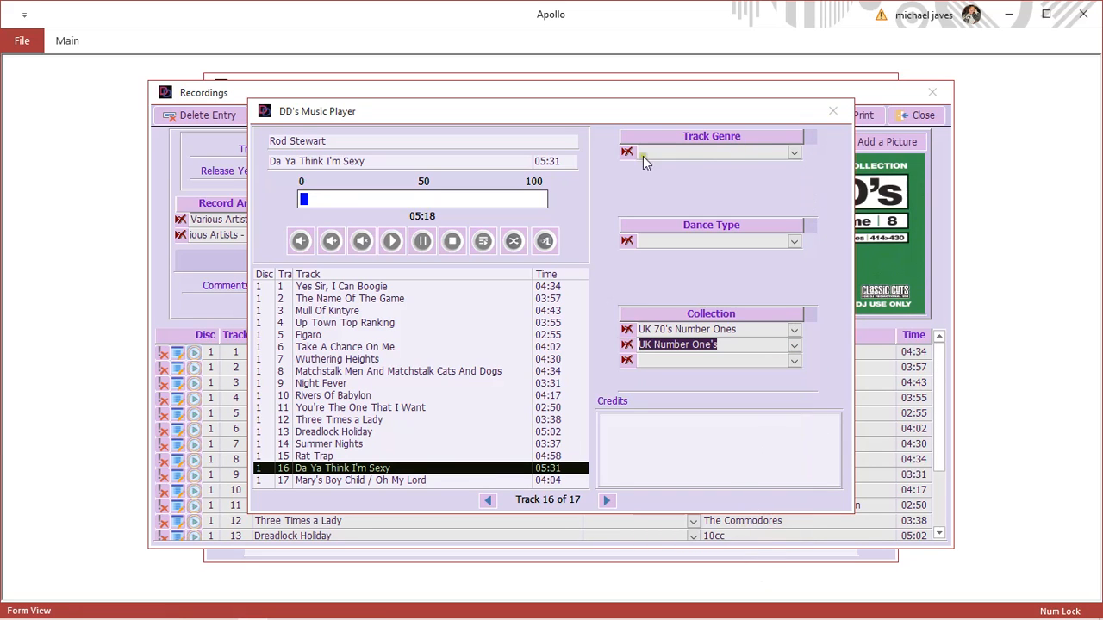
Exit the music player, the recording and the artist's recordings list to return to the Main Control form.
{"action": "left_click", "coordinate": [545, 240]}
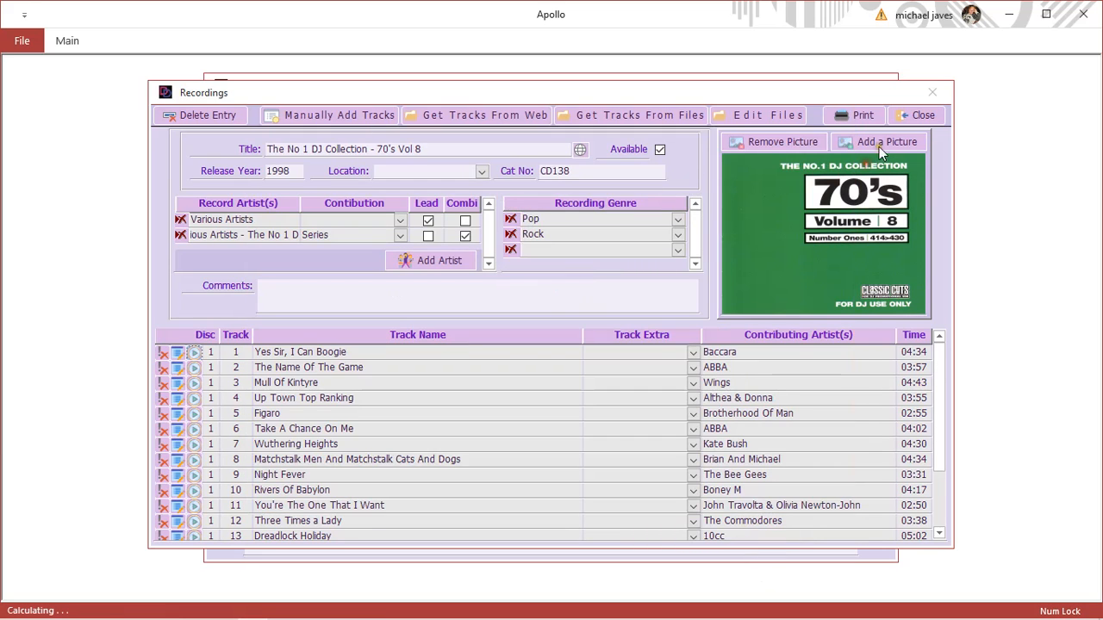
{"action": "left_click", "coordinate": [909, 116]}
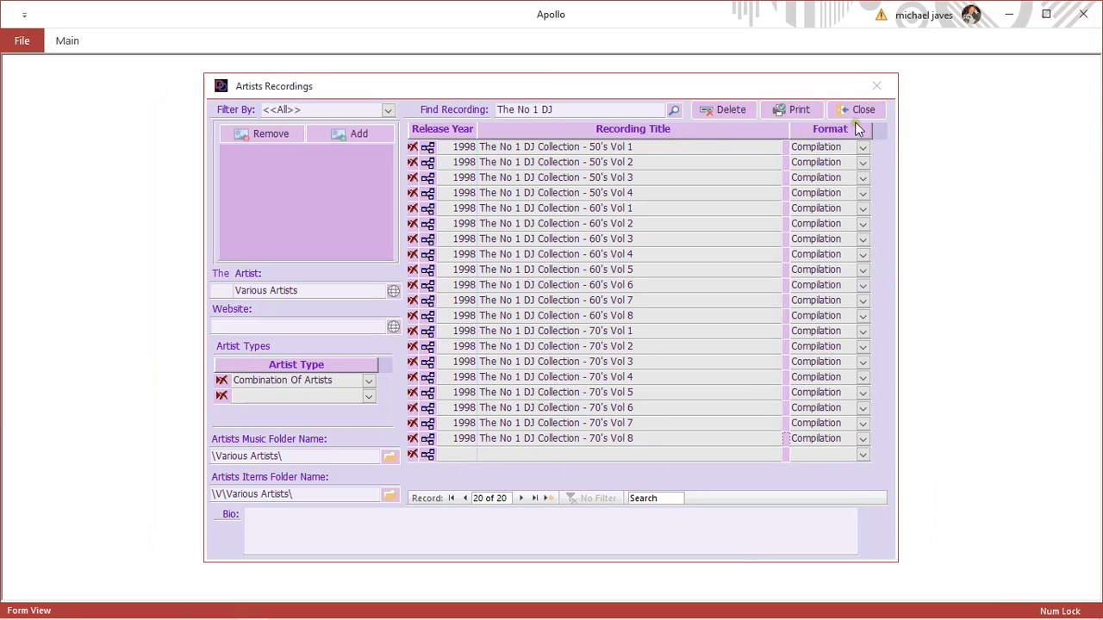
{"action": "left_click", "coordinate": [856, 120]}
{"action": "left_click", "coordinate": [739, 510]}
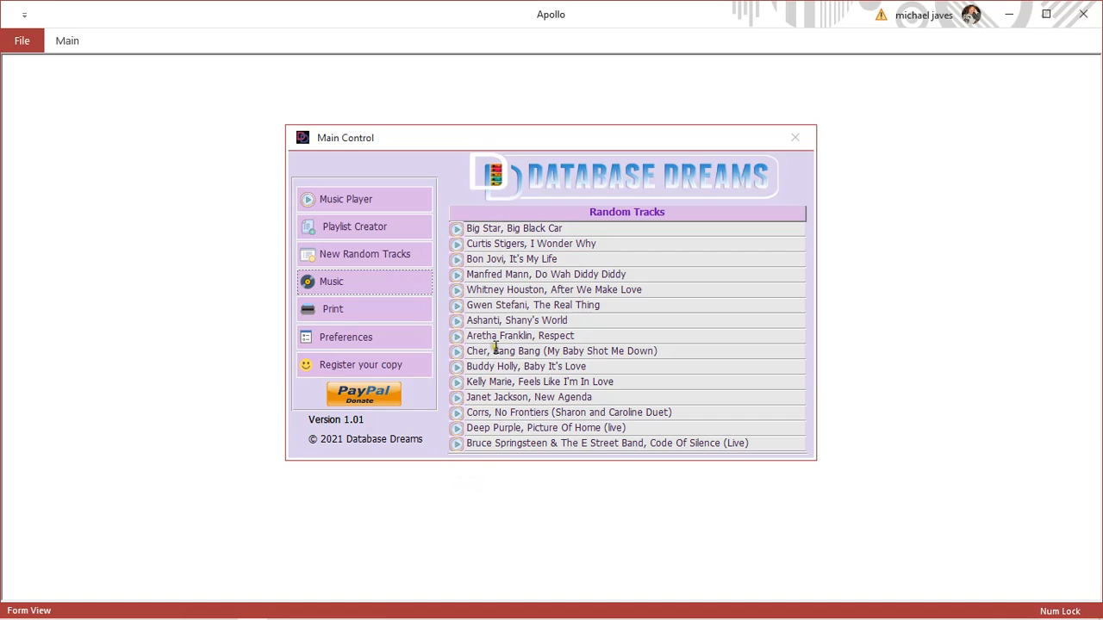
Generate a new set of random tracks and play The Way That You Are and The Air That I Breathe from it.
{"action": "left_click", "coordinate": [394, 256]}
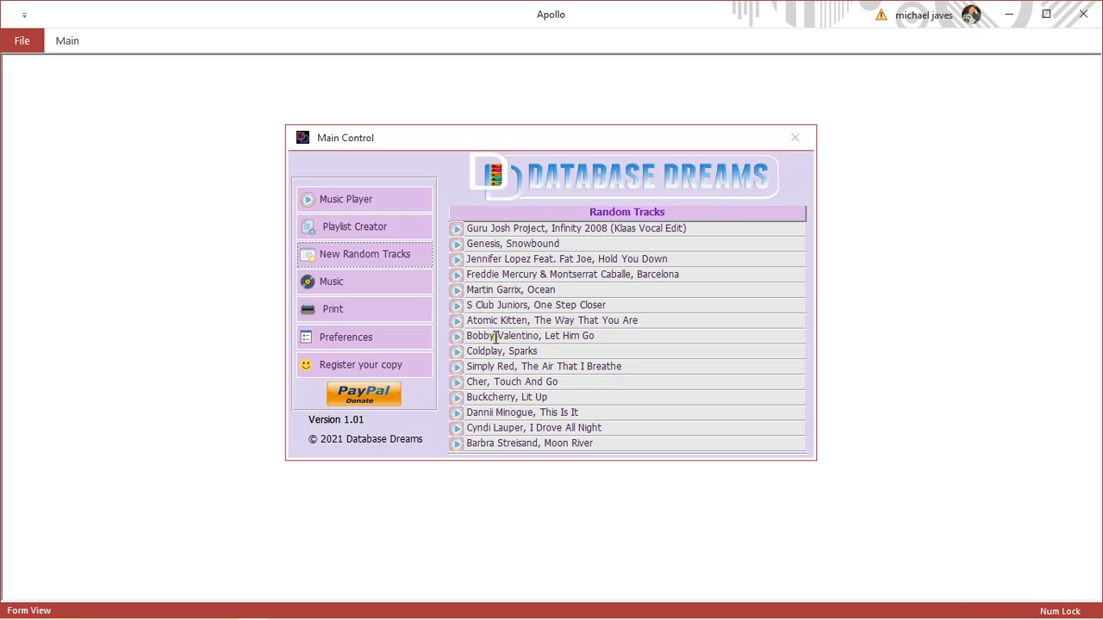
{"action": "left_click", "coordinate": [455, 321]}
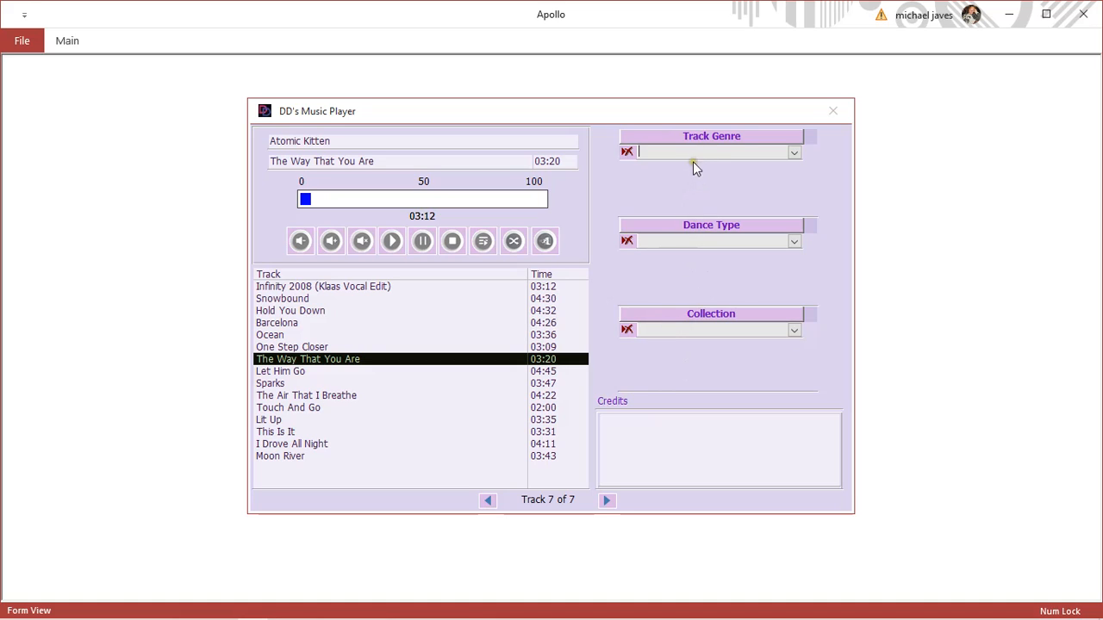
{"action": "left_click", "coordinate": [333, 398]}
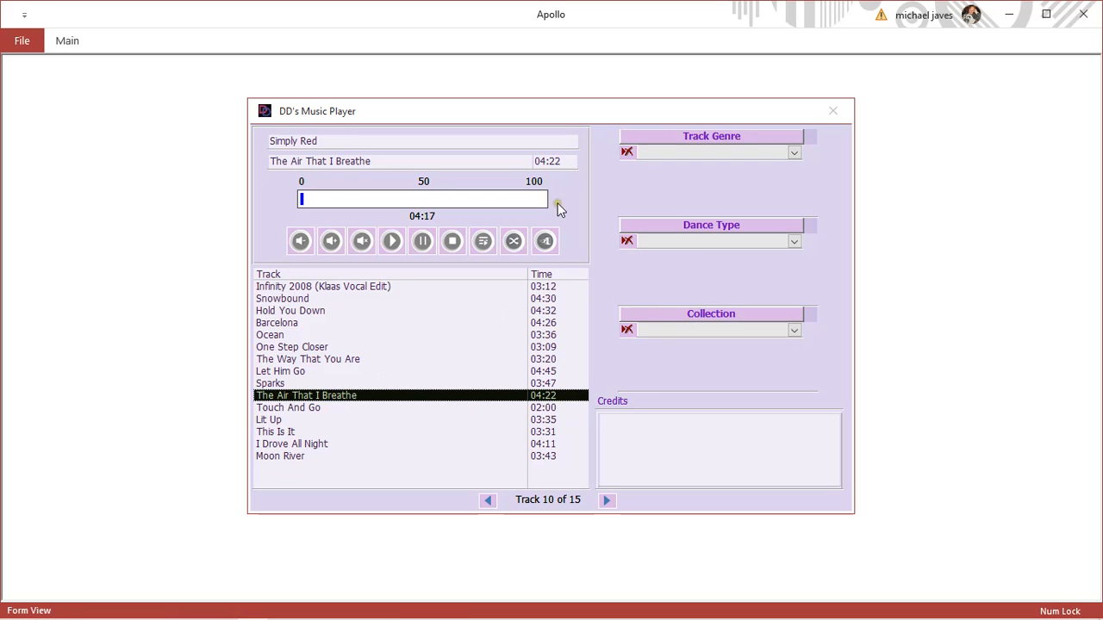
{"action": "left_click", "coordinate": [544, 233]}
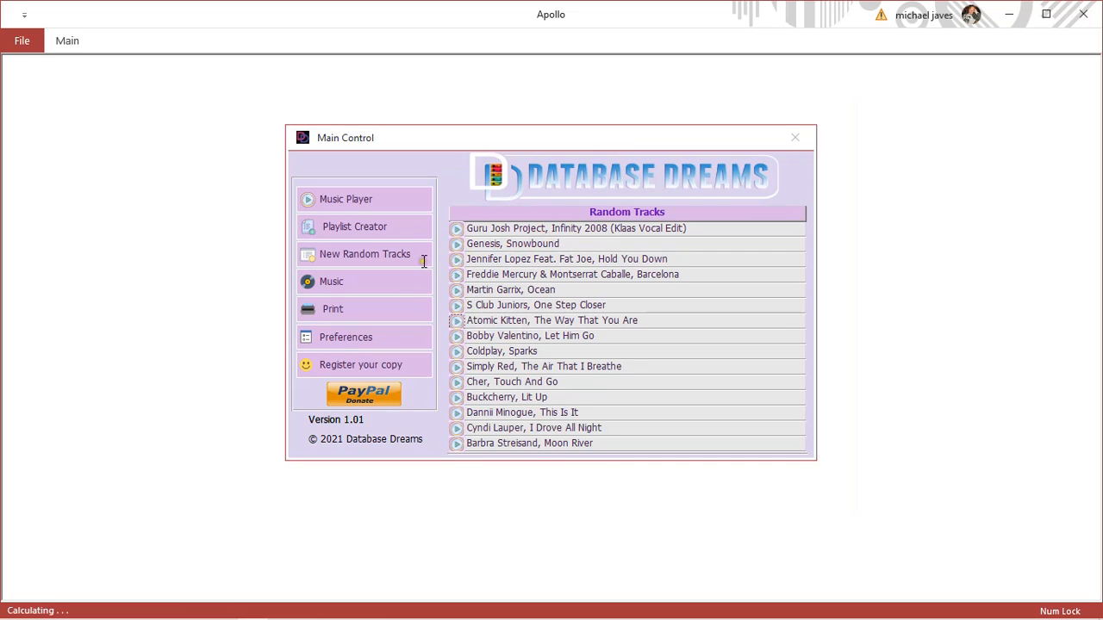
Open the Playlist Creator and start a track search for the empty entry at the end of the first playlist.
{"action": "left_click", "coordinate": [396, 231]}
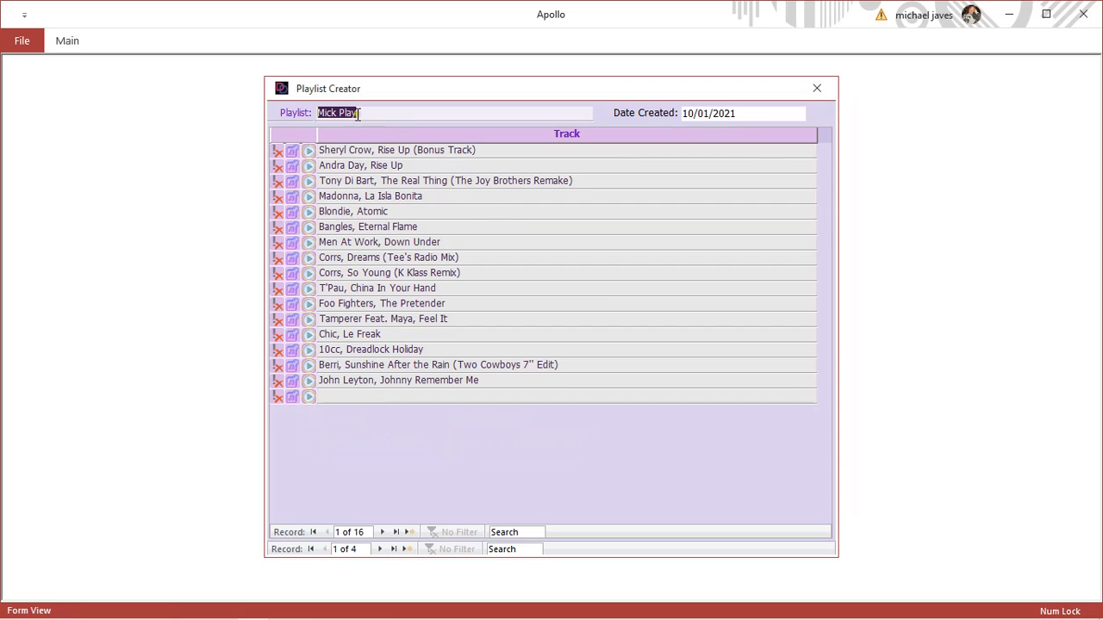
{"action": "left_click", "coordinate": [292, 397]}
{"action": "left_click", "coordinate": [493, 113]}
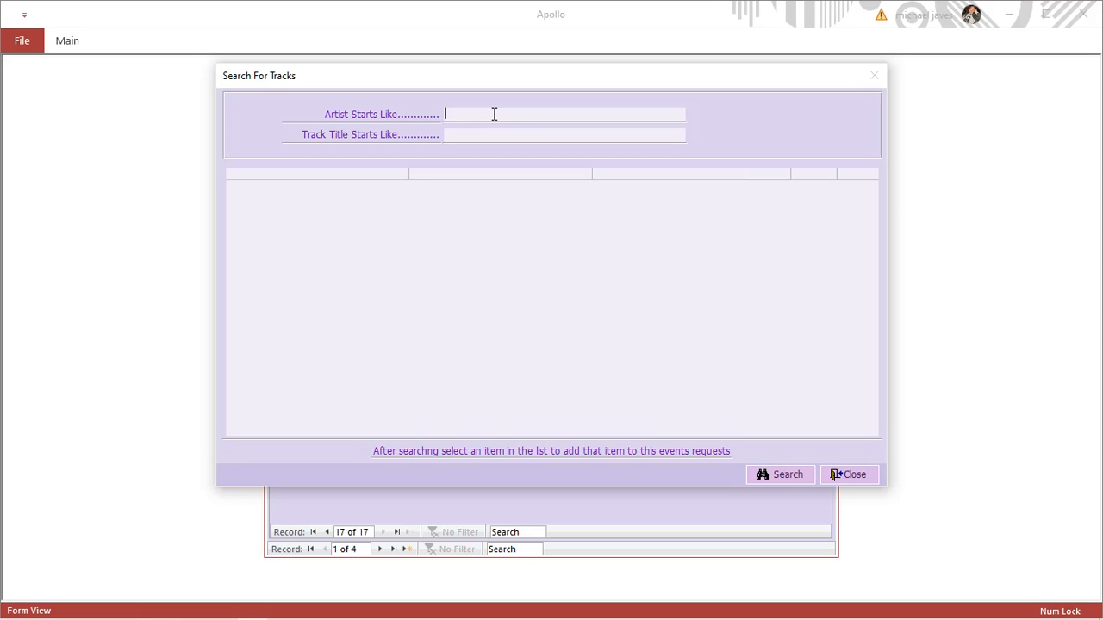
{"action": "key", "text": "Caps_Lock"}
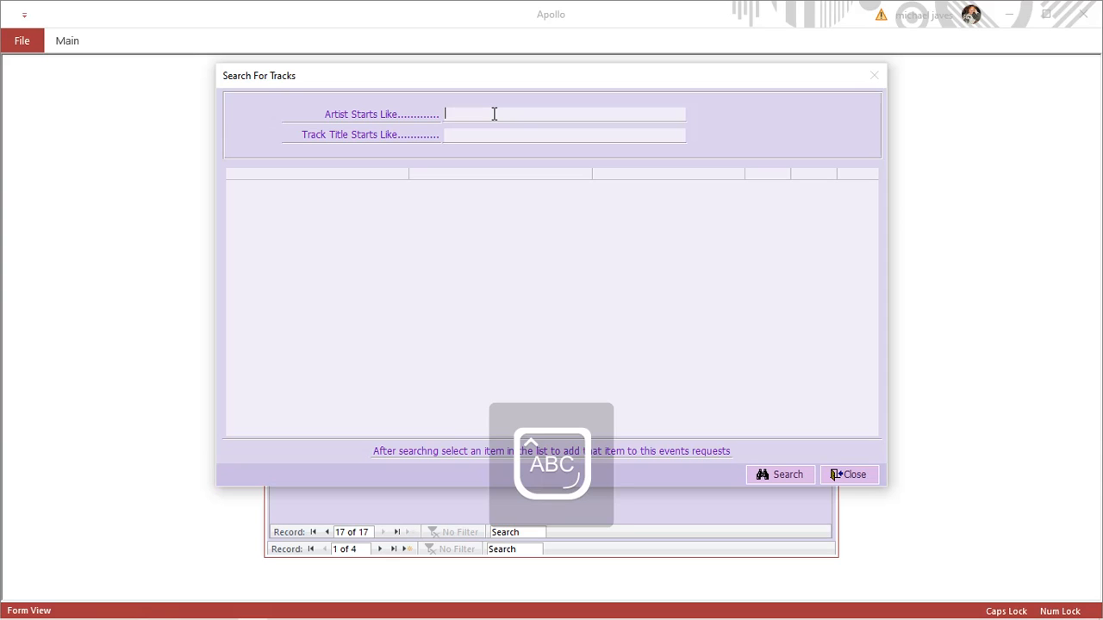
{"action": "type", "text": "D"}
{"action": "key", "text": "Caps_Lock"}
{"action": "type", "text": "avi"}
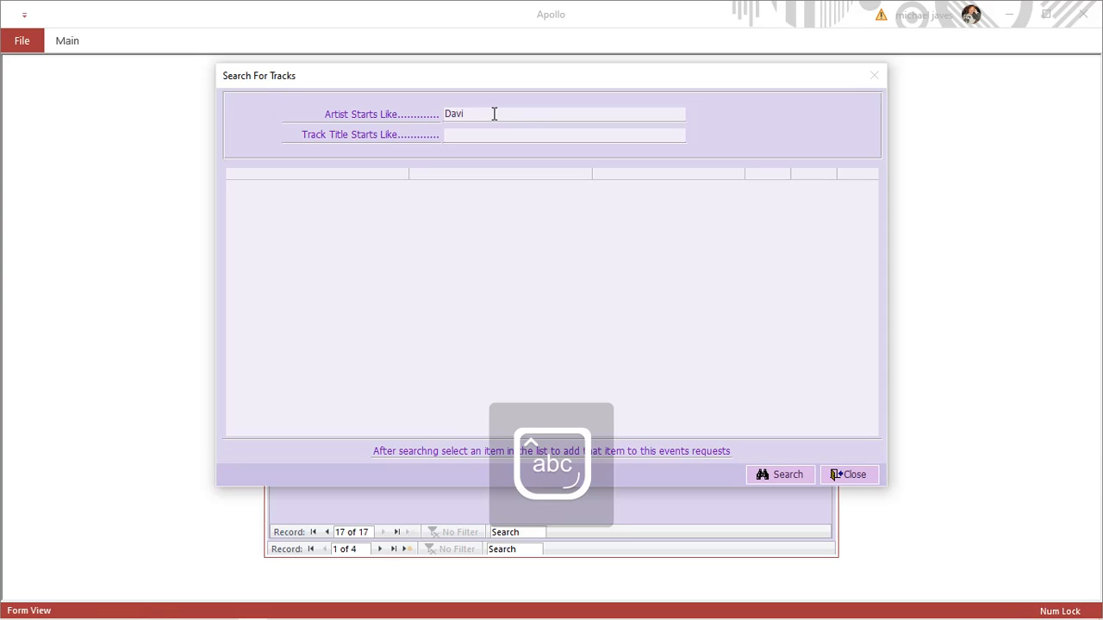
{"action": "key", "text": "BackSpace"}
{"action": "key", "text": "BackSpace"}
{"action": "key", "text": "BackSpace"}
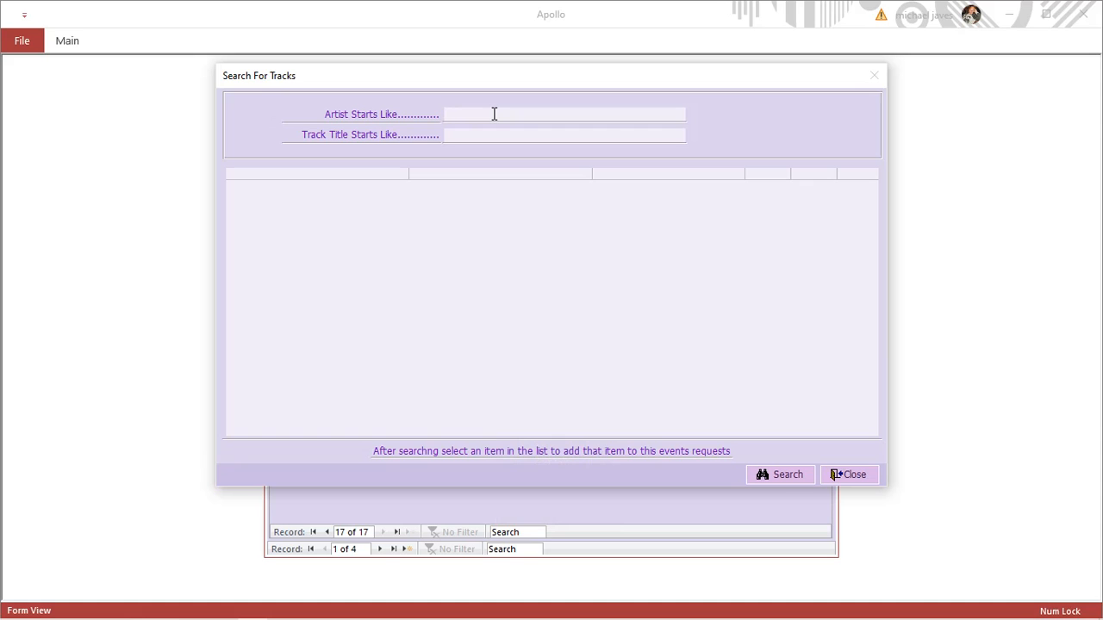
Search for tracks whose title starts with Silv, leaving the artist criterion empty.
{"action": "left_click", "coordinate": [494, 135]}
{"action": "key", "text": "Caps_Lock"}
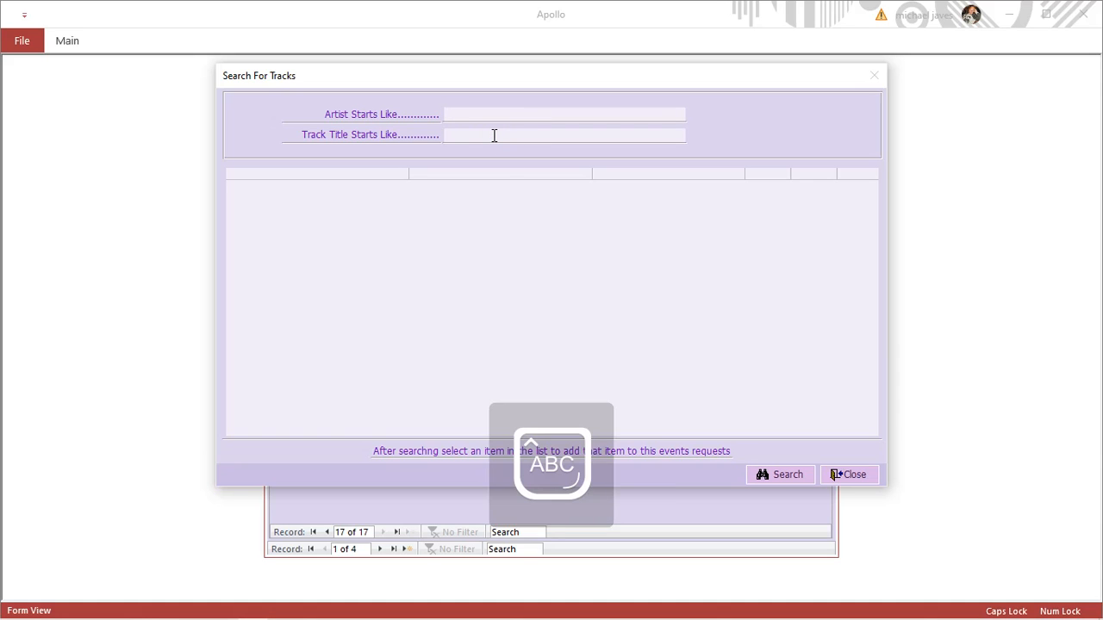
{"action": "type", "text": "D"}
{"action": "key", "text": "Caps_Lock"}
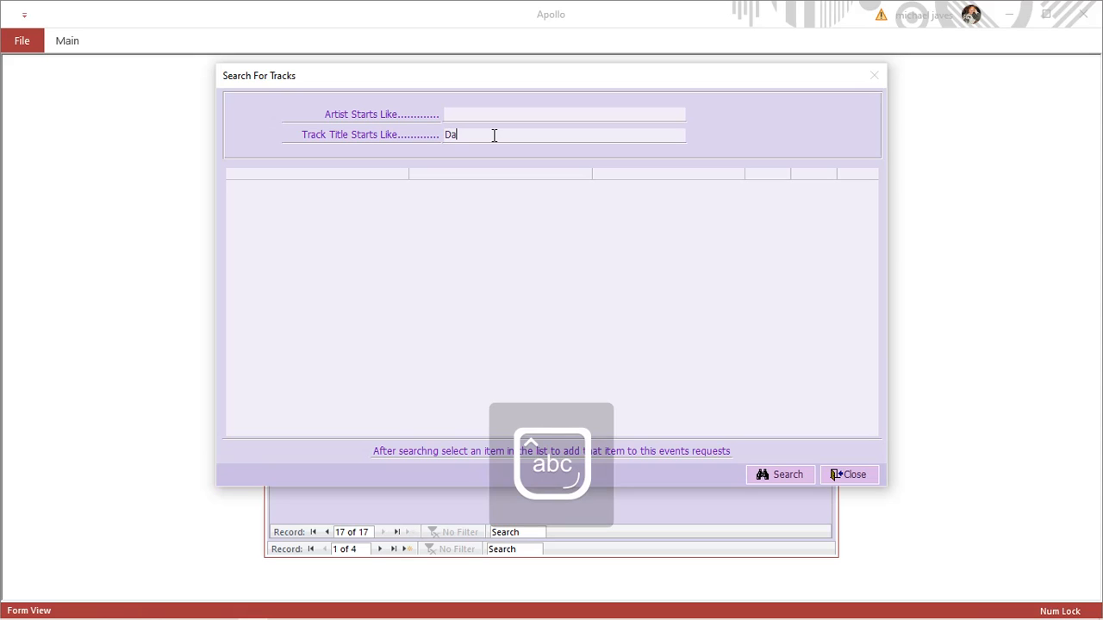
{"action": "type", "text": "av"}
{"action": "key", "text": "BackSpace"}
{"action": "key", "text": "BackSpace"}
{"action": "key", "text": "BackSpace"}
{"action": "key", "text": "Caps_Lock"}
{"action": "type", "text": "S"}
{"action": "key", "text": "Caps_Lock"}
{"action": "type", "text": "llve"}
{"action": "key", "text": "BackSpace"}
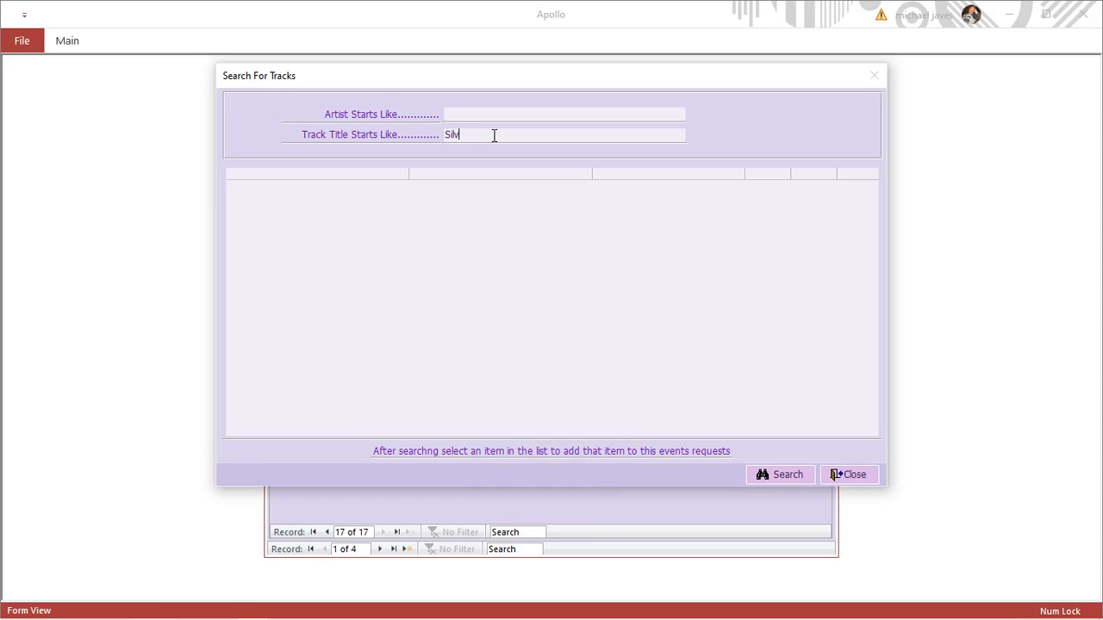
{"action": "left_click", "coordinate": [780, 476]}
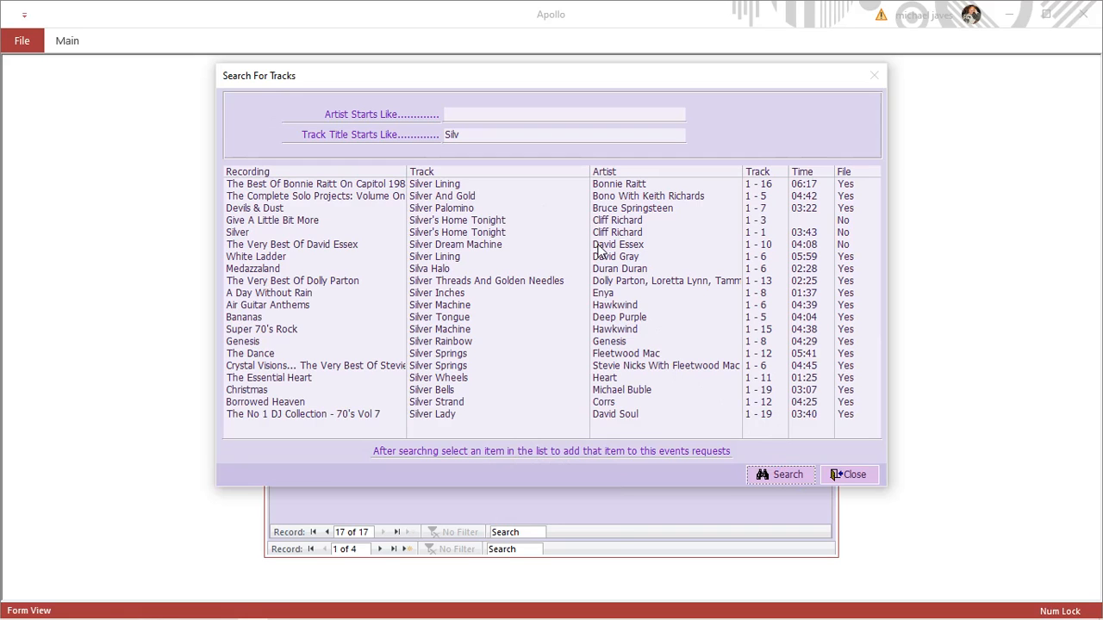
Add David Soul's Silver Lady to the playlist and open a track search for the next empty entry.
{"action": "left_click", "coordinate": [582, 415]}
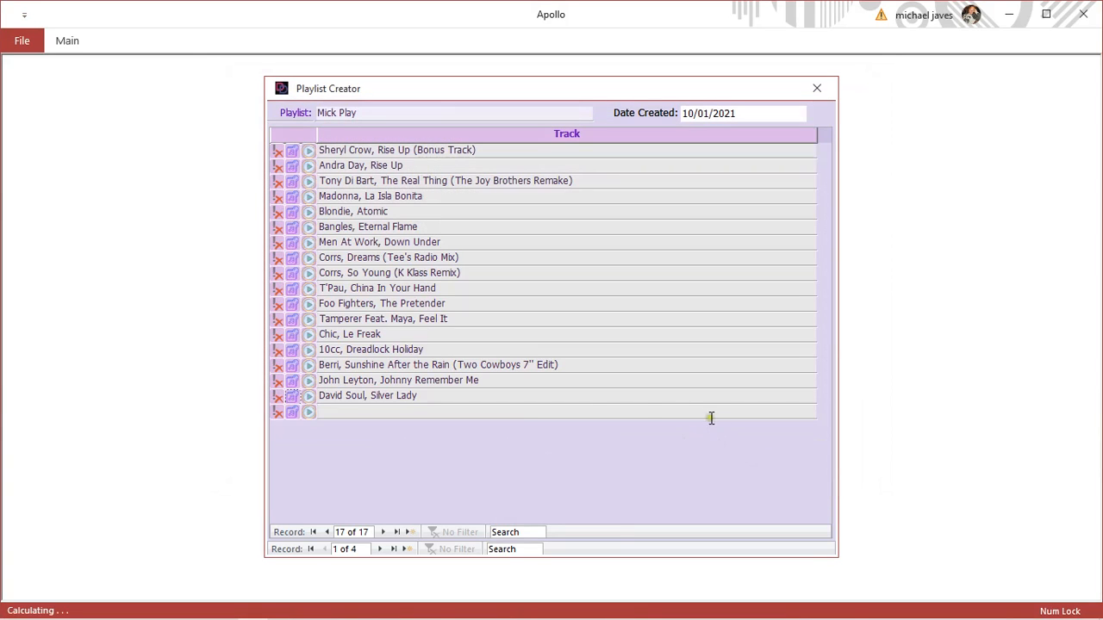
{"action": "left_click", "coordinate": [294, 413]}
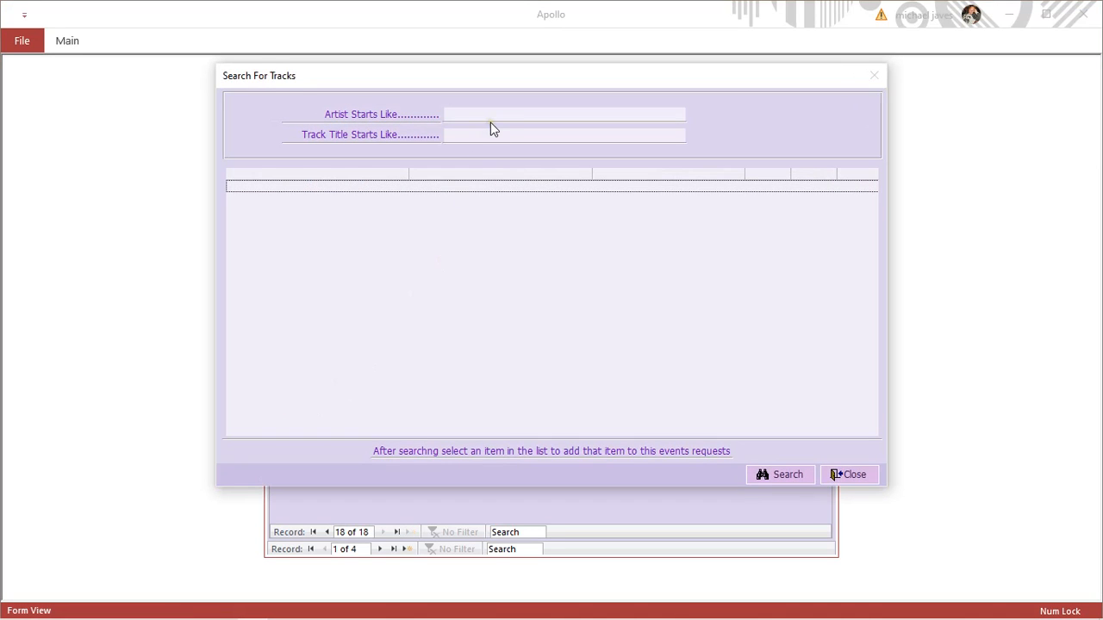
Search for tracks whose artist starts with David Ess and look through the listed tracks.
{"action": "left_click", "coordinate": [492, 118]}
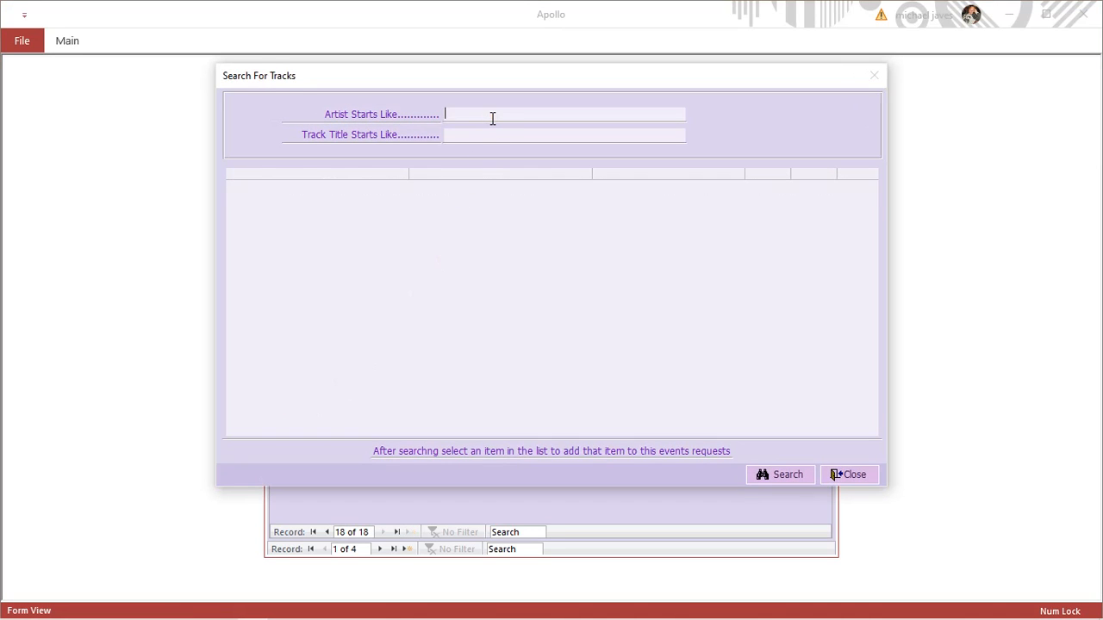
{"action": "key", "text": "Caps_Lock"}
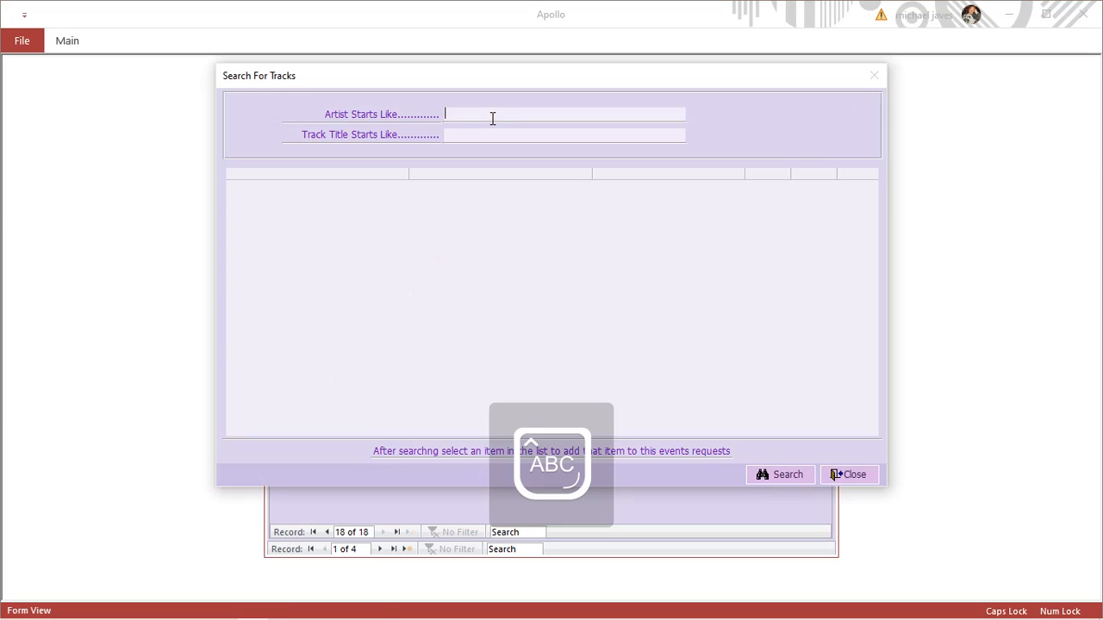
{"action": "type", "text": "D"}
{"action": "key", "text": "Caps_Lock"}
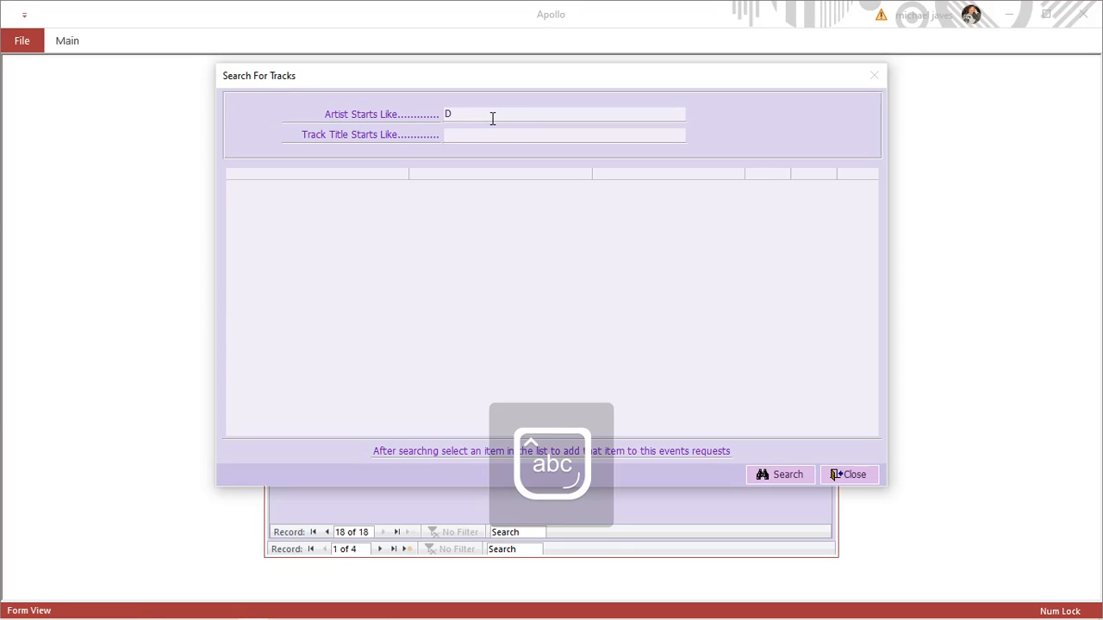
{"action": "type", "text": "avid"}
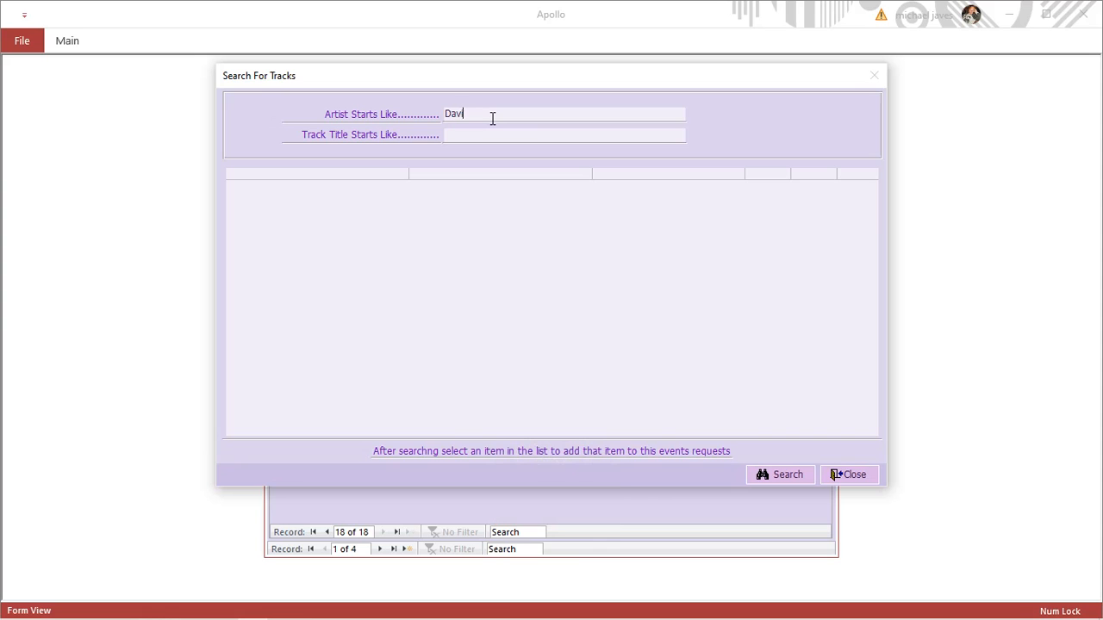
{"action": "key", "text": "Caps_Lock"}
{"action": "type", "text": "E"}
{"action": "key", "text": "Caps_Lock"}
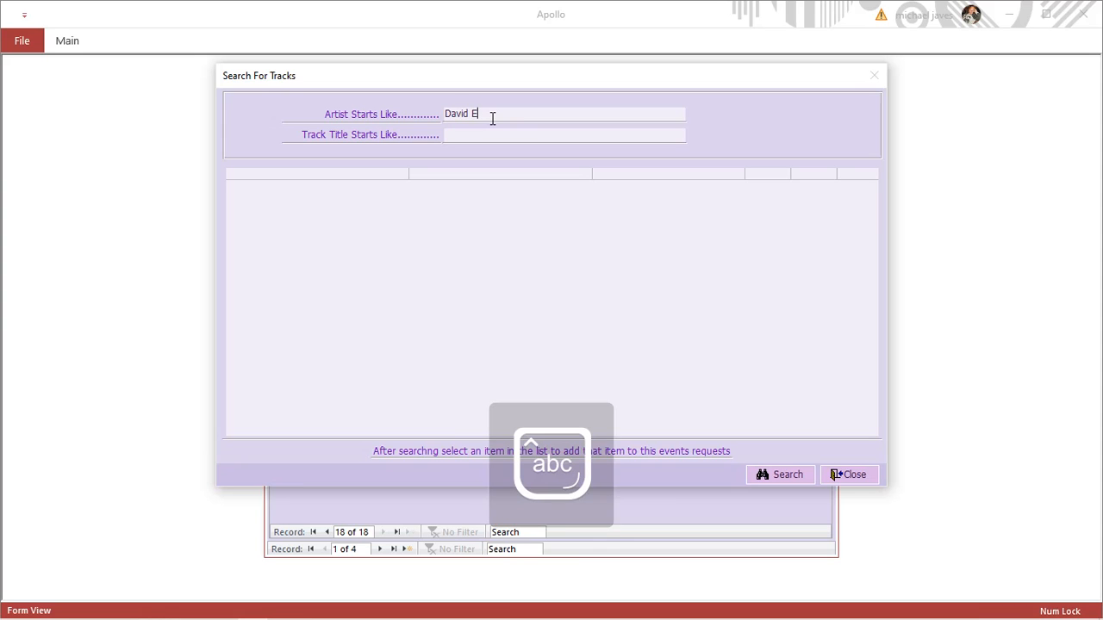
{"action": "type", "text": "ss"}
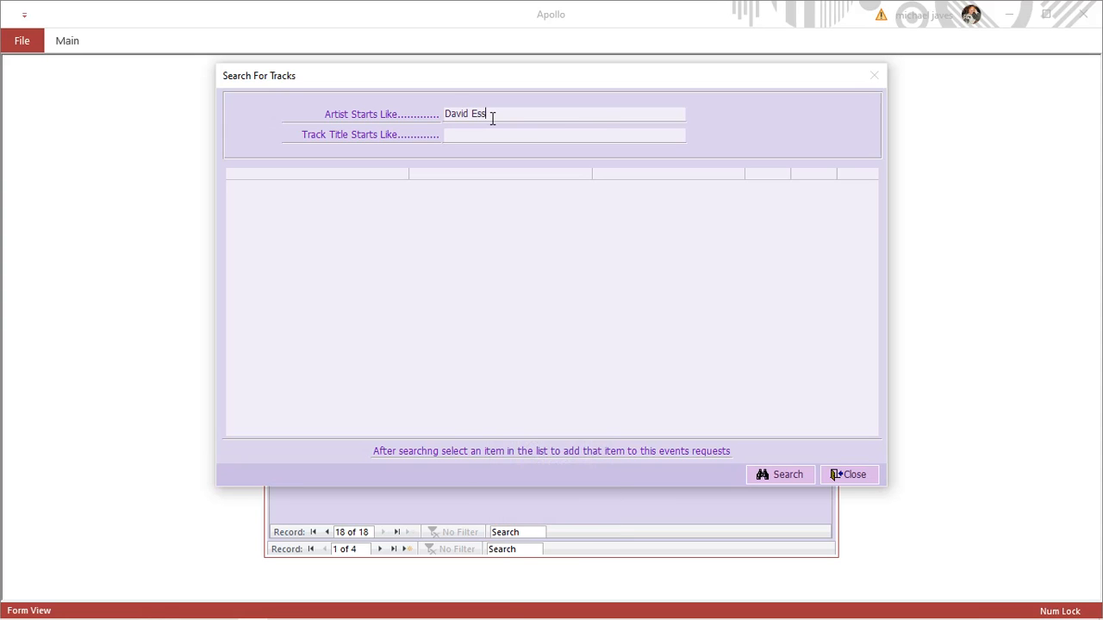
{"action": "left_click", "coordinate": [786, 477]}
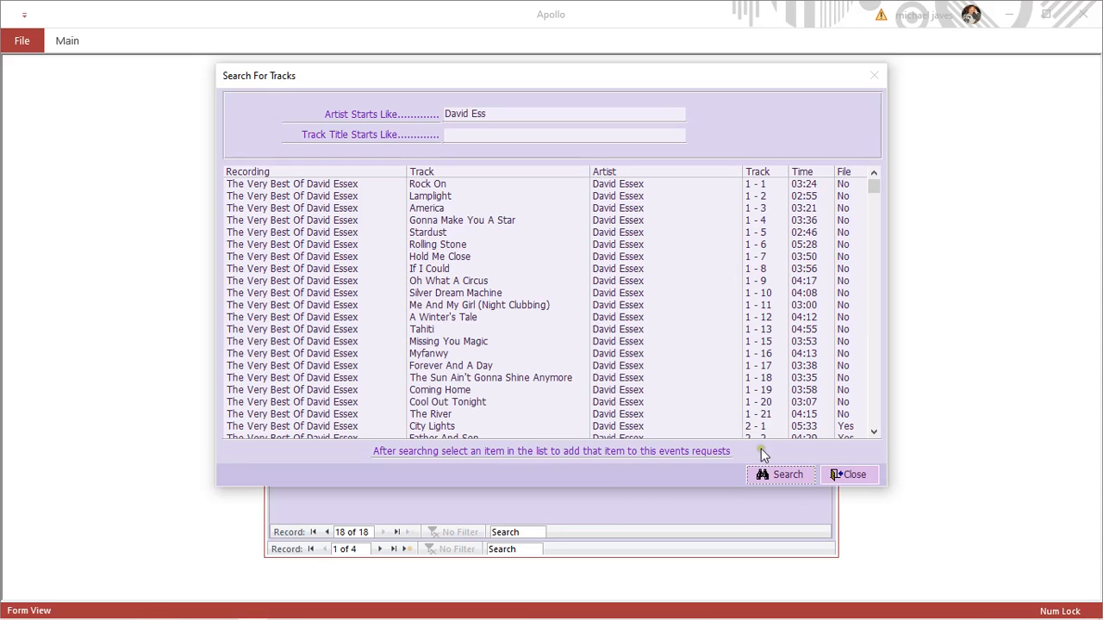
{"action": "scroll", "coordinate": [558, 232], "scroll_direction": "down", "scroll_amount": 4}
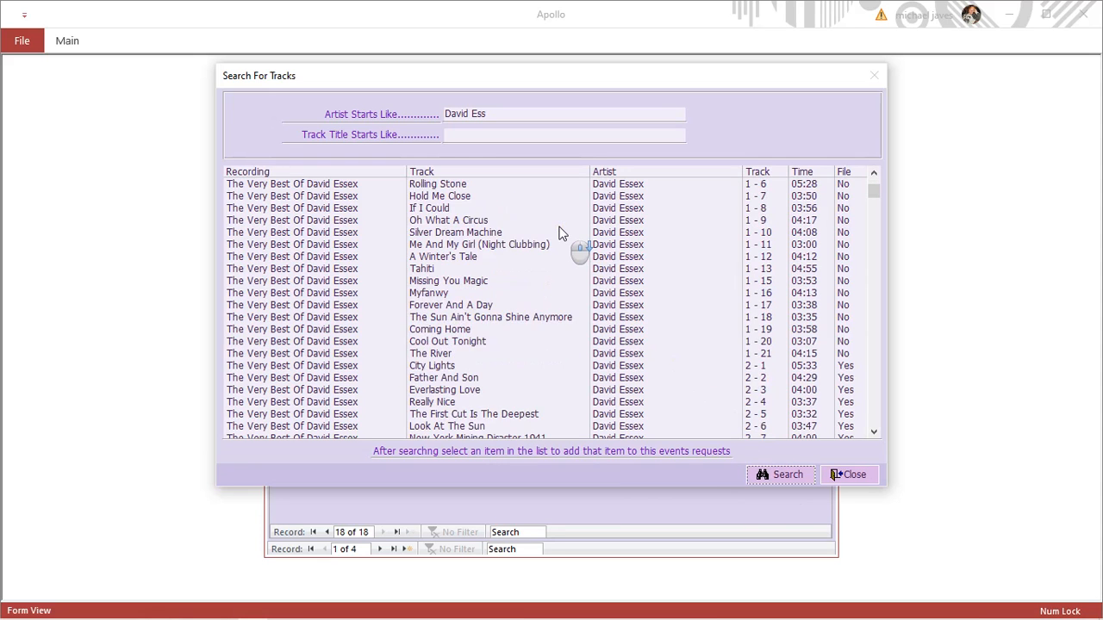
Narrow the David Ess search to track titles starting with Decem.
{"action": "left_click", "coordinate": [496, 136]}
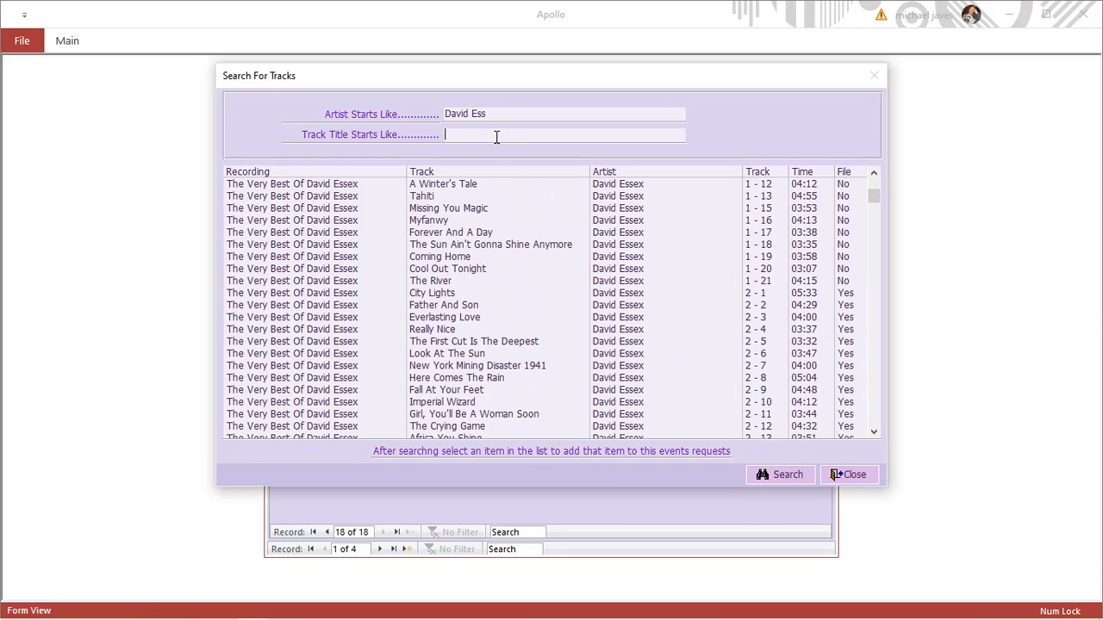
{"action": "key", "text": "Caps_Lock"}
{"action": "type", "text": "D"}
{"action": "key", "text": "Caps_Lock"}
{"action": "type", "text": "ecem"}
{"action": "left_click", "coordinate": [803, 480]}
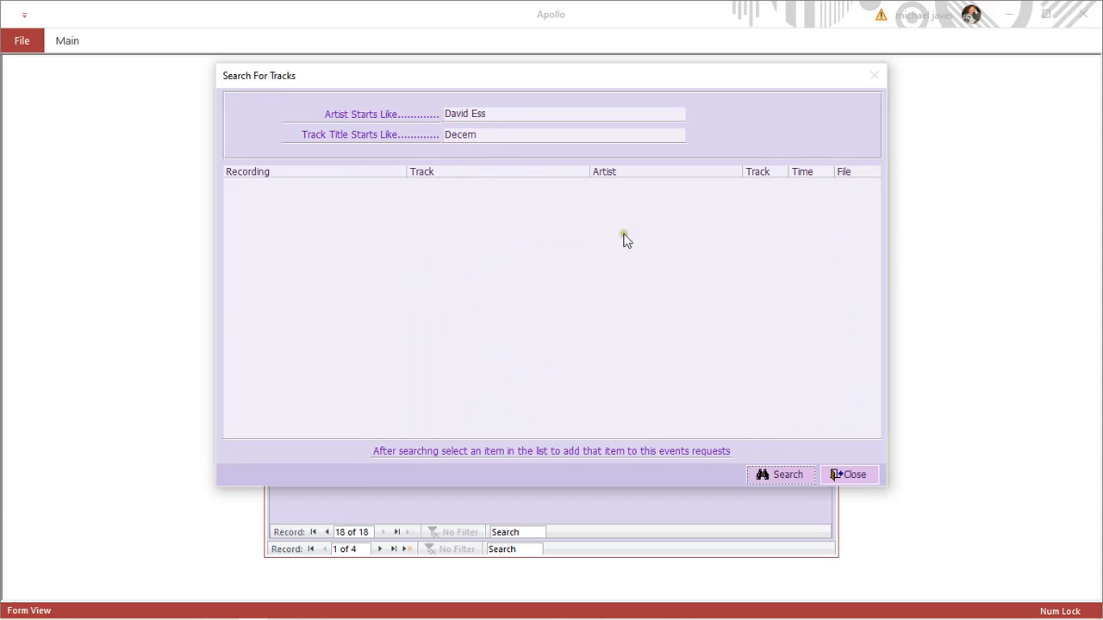
Broaden the track search by shortening the title criterion to Dec and the artist criterion to David.
{"action": "left_click", "coordinate": [527, 137]}
{"action": "key", "text": "BackSpace"}
{"action": "key", "text": "BackSpace"}
{"action": "left_click", "coordinate": [770, 480]}
{"action": "left_click", "coordinate": [509, 115]}
{"action": "key", "text": "BackSpace"}
{"action": "key", "text": "BackSpace"}
{"action": "key", "text": "BackSpace"}
{"action": "key", "text": "BackSpace"}
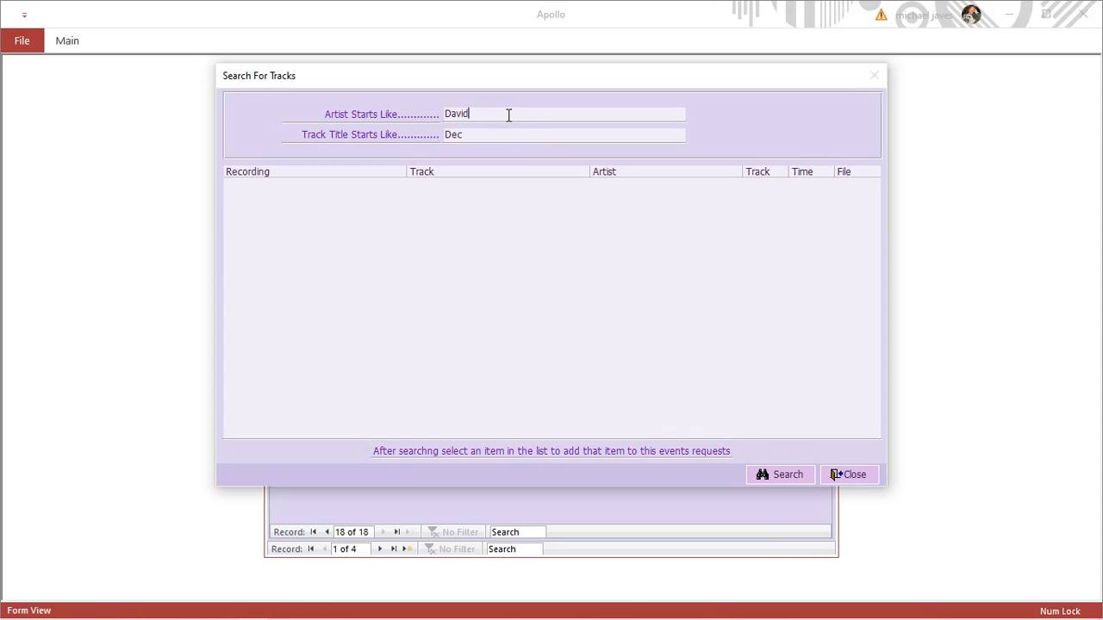
{"action": "left_click", "coordinate": [756, 477]}
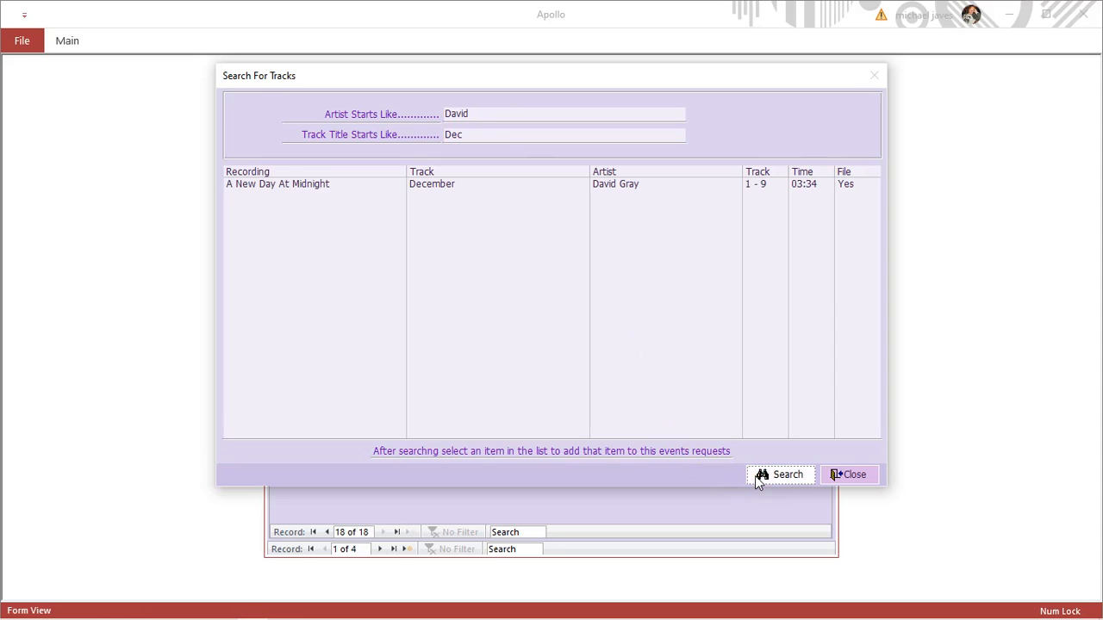
Search for titles starting with Dec without an artist criterion and add December 1963 (Oh What A Night) by Four Seasons to the playlist.
{"action": "left_click", "coordinate": [476, 108]}
{"action": "key", "text": "BackSpace"}
{"action": "key", "text": "BackSpace"}
{"action": "key", "text": "BackSpace"}
{"action": "key", "text": "BackSpace"}
{"action": "key", "text": "BackSpace"}
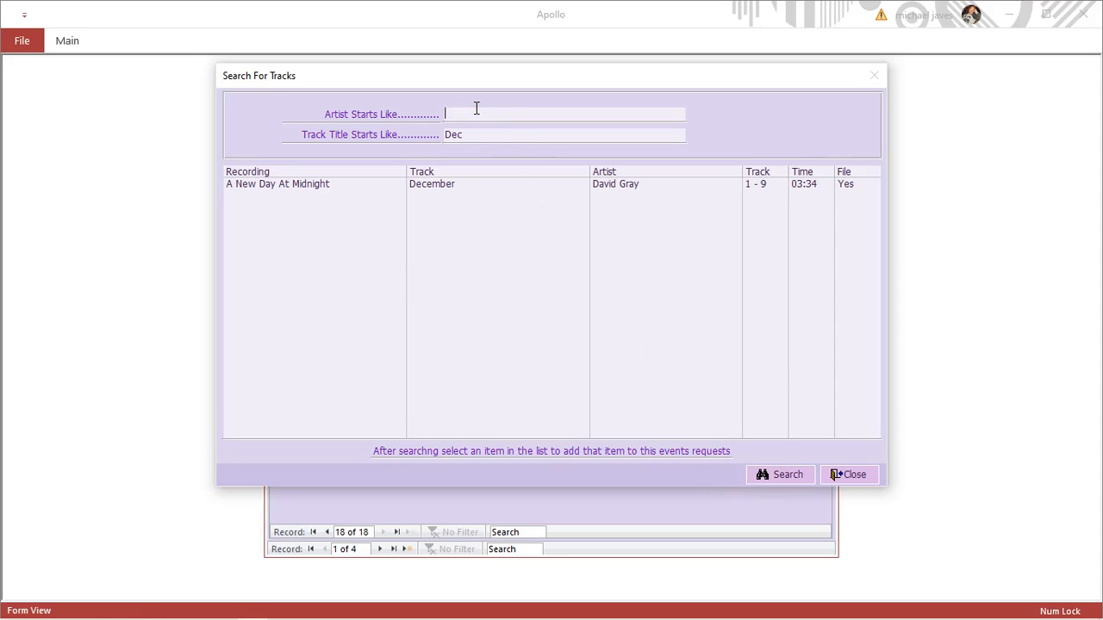
{"action": "left_click", "coordinate": [784, 477]}
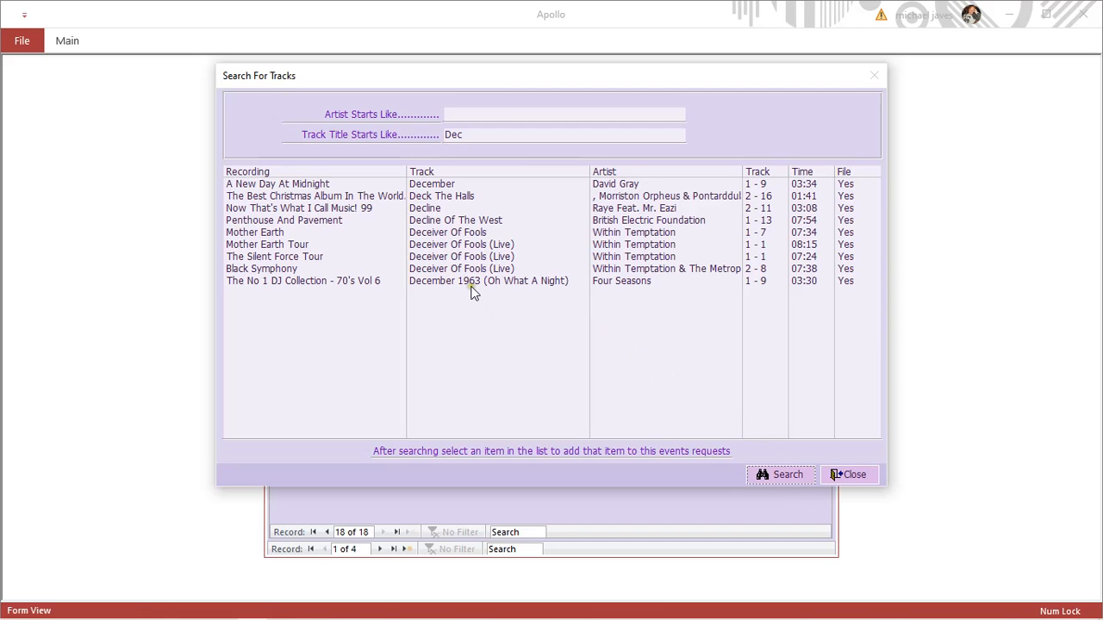
{"action": "left_click", "coordinate": [471, 290]}
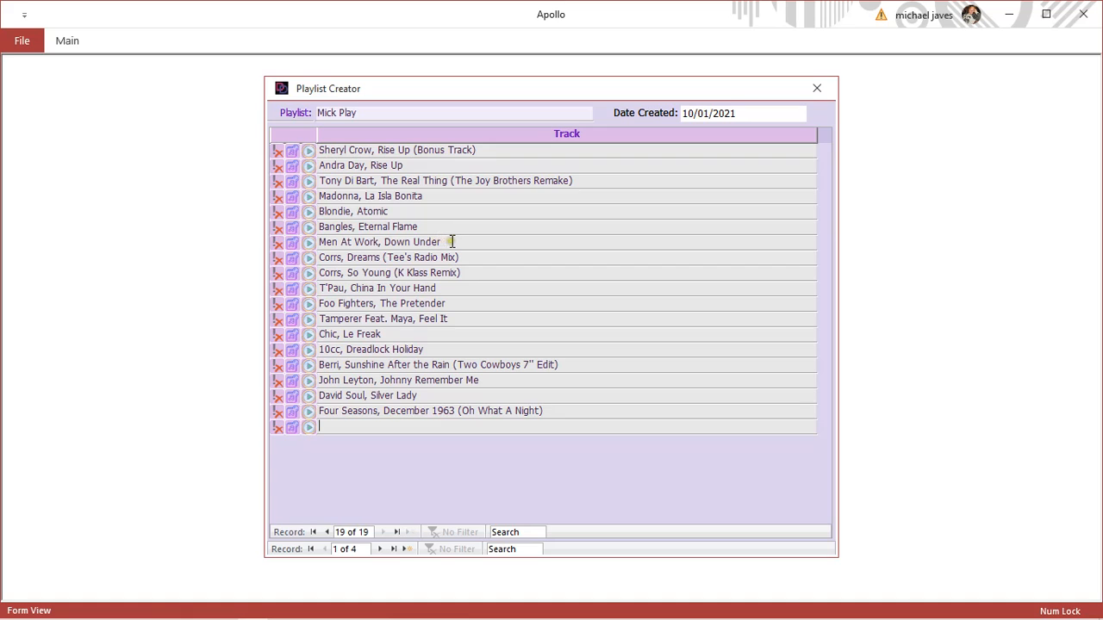
Play Madonna's La Isla Bonita from the playlist and switch the music player to random playback.
{"action": "left_click", "coordinate": [314, 200]}
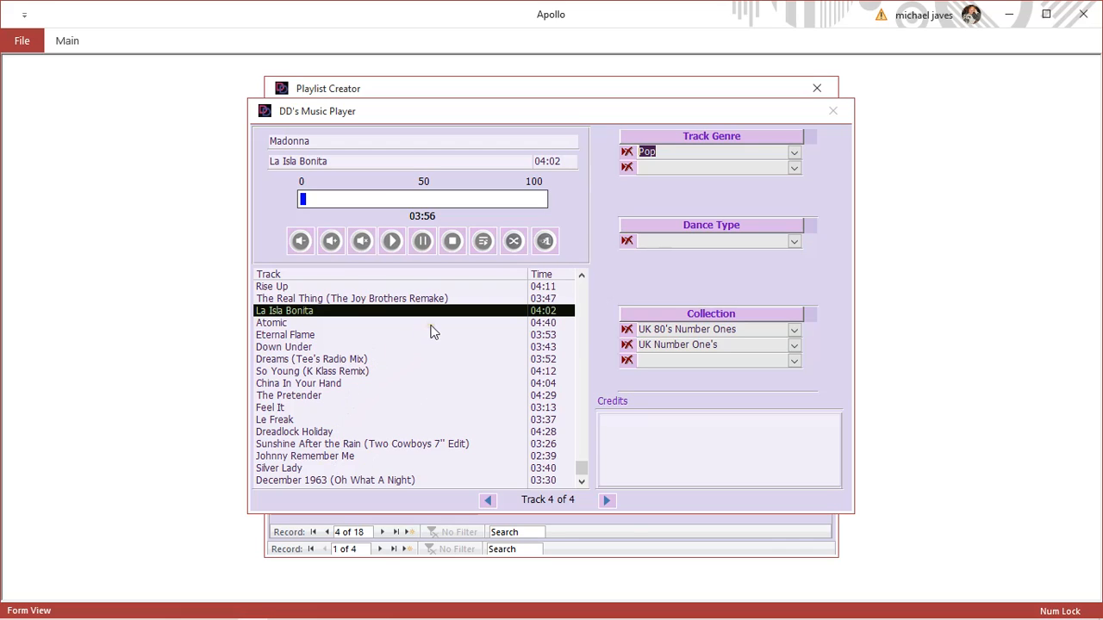
{"action": "left_click", "coordinate": [514, 241]}
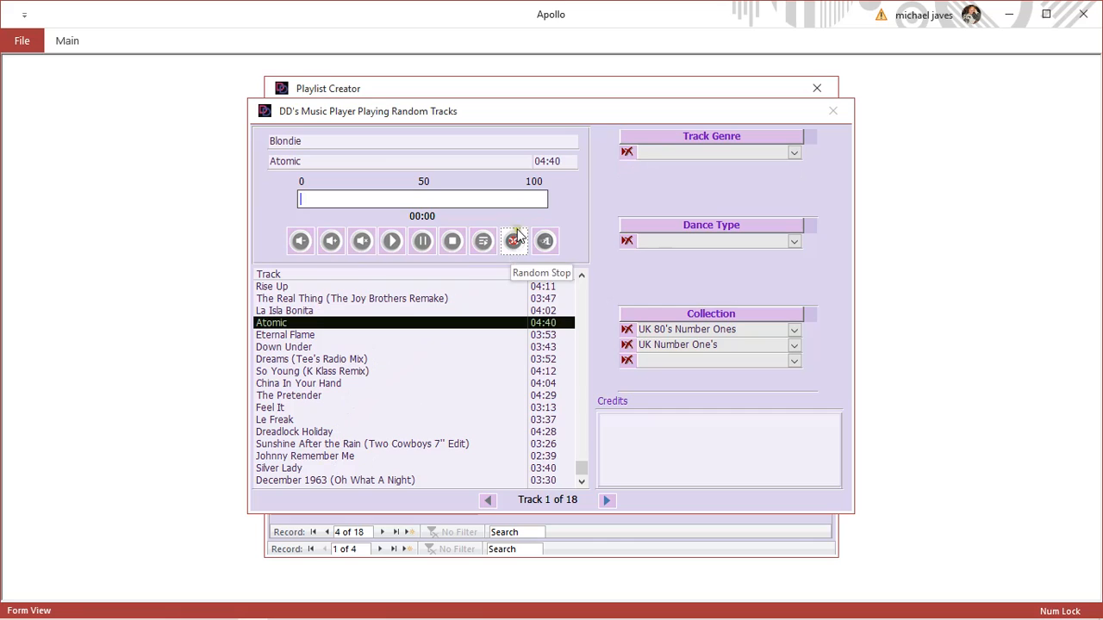
Skip forward three random tracks to The Pretender and exit the music player.
{"action": "left_click", "coordinate": [607, 507]}
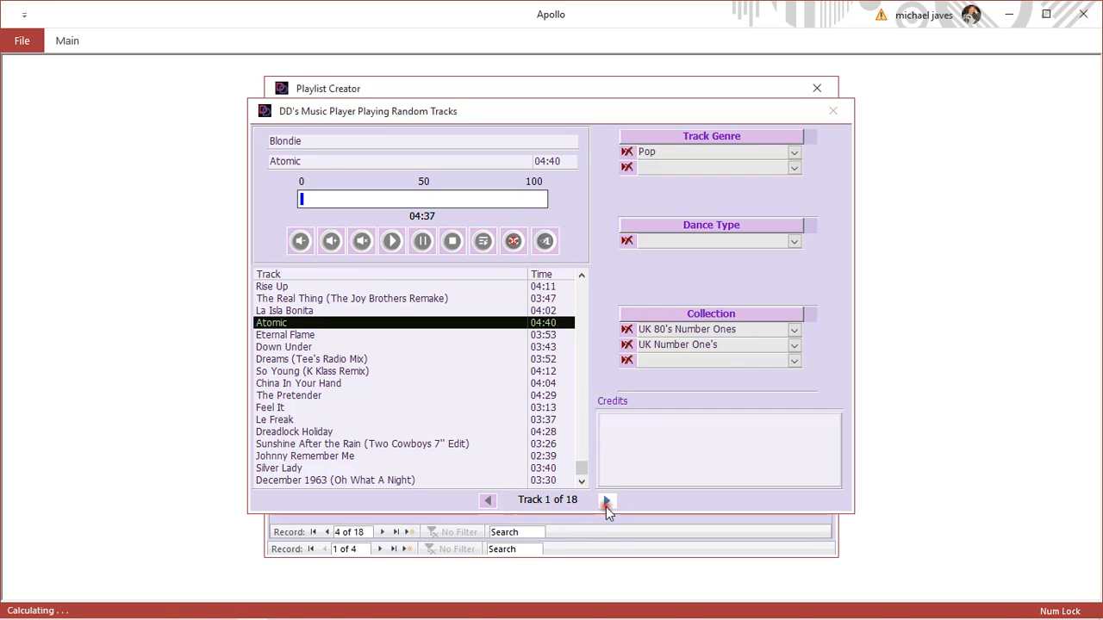
{"action": "left_click", "coordinate": [607, 506]}
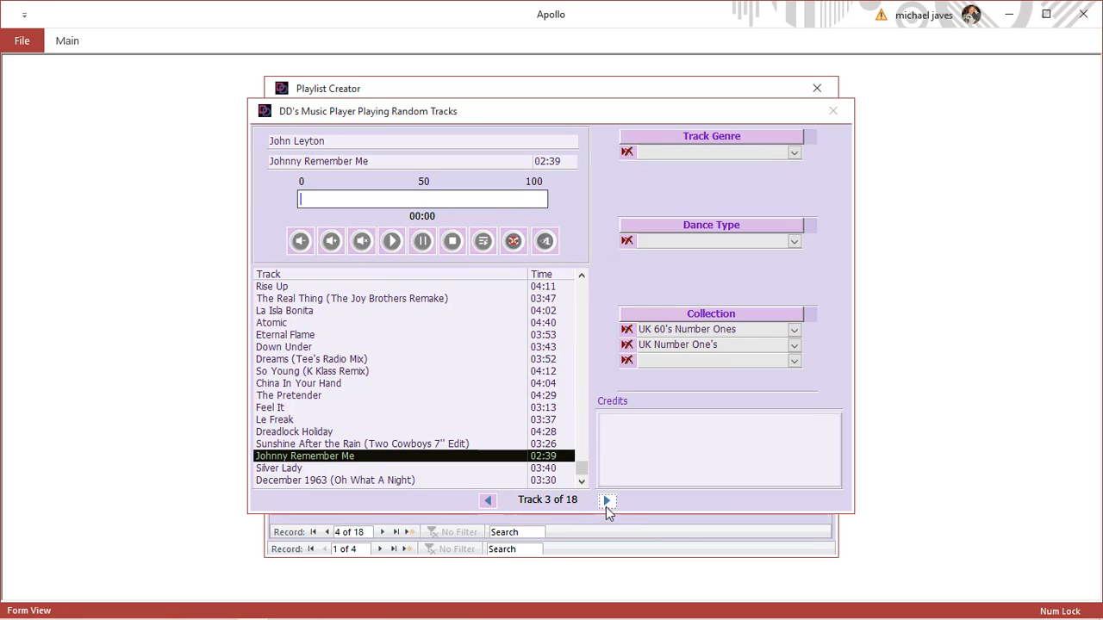
{"action": "left_click", "coordinate": [607, 503]}
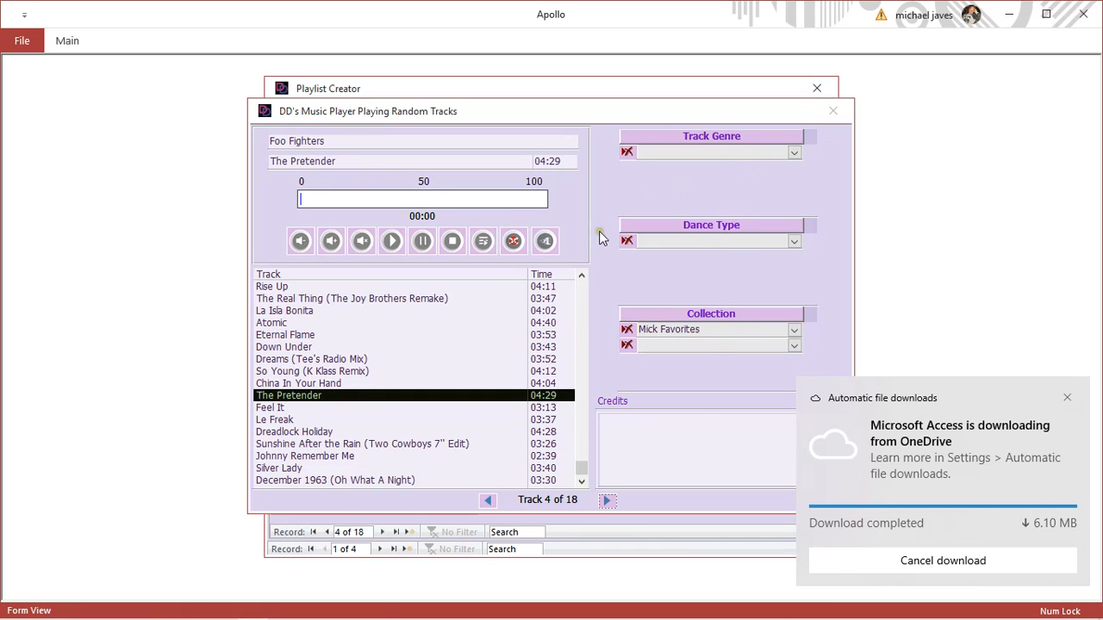
{"action": "left_click", "coordinate": [545, 240]}
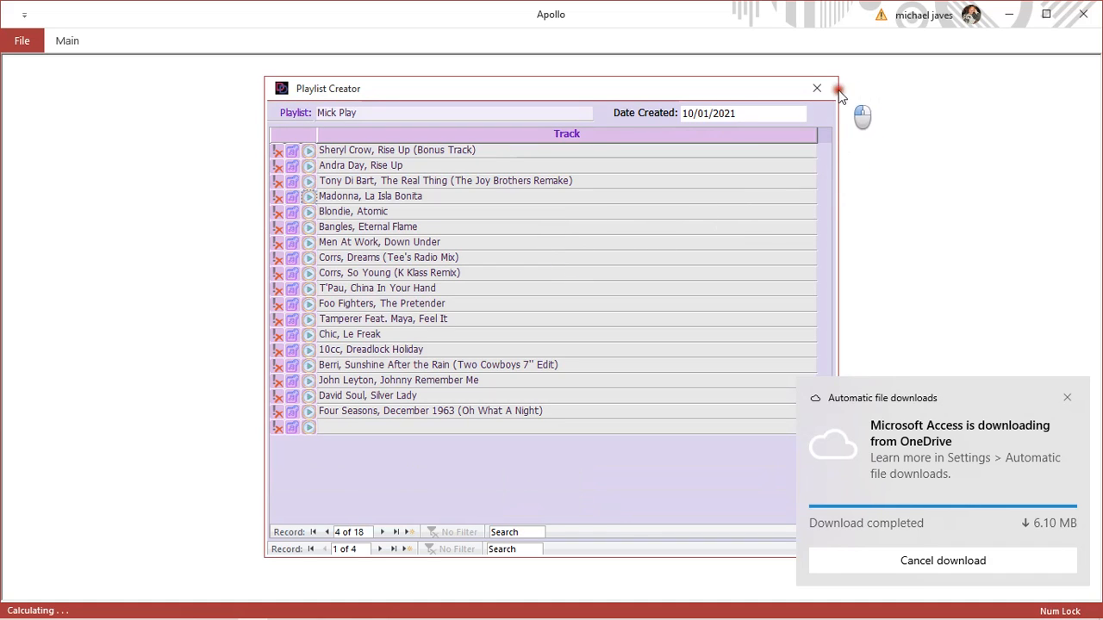